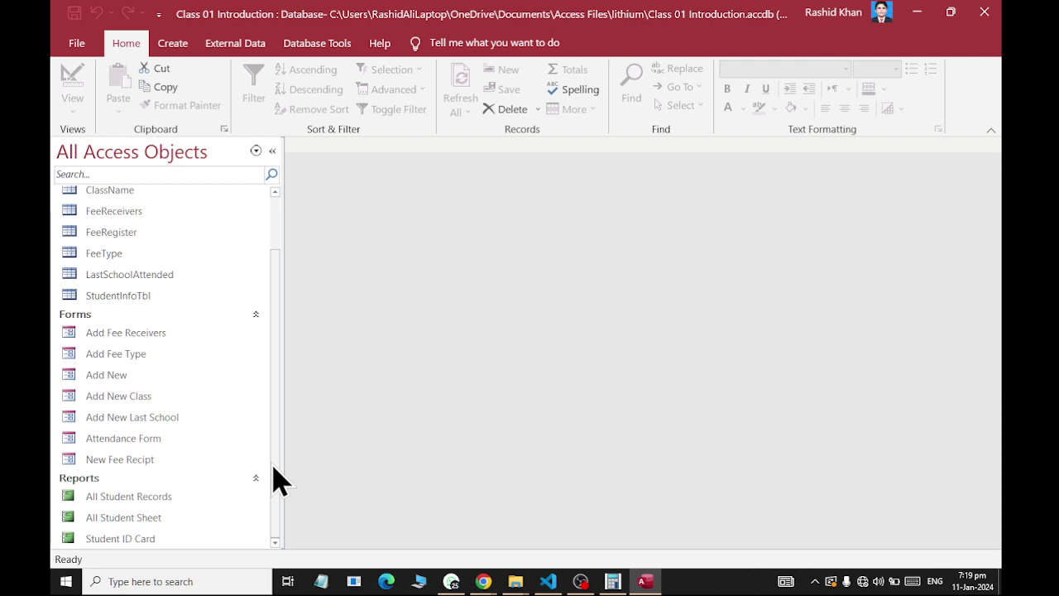
- Open the FeeRegister table to review its fee entries and close it again
scroll(110, 274, "up", 1)
double_click(116, 296)
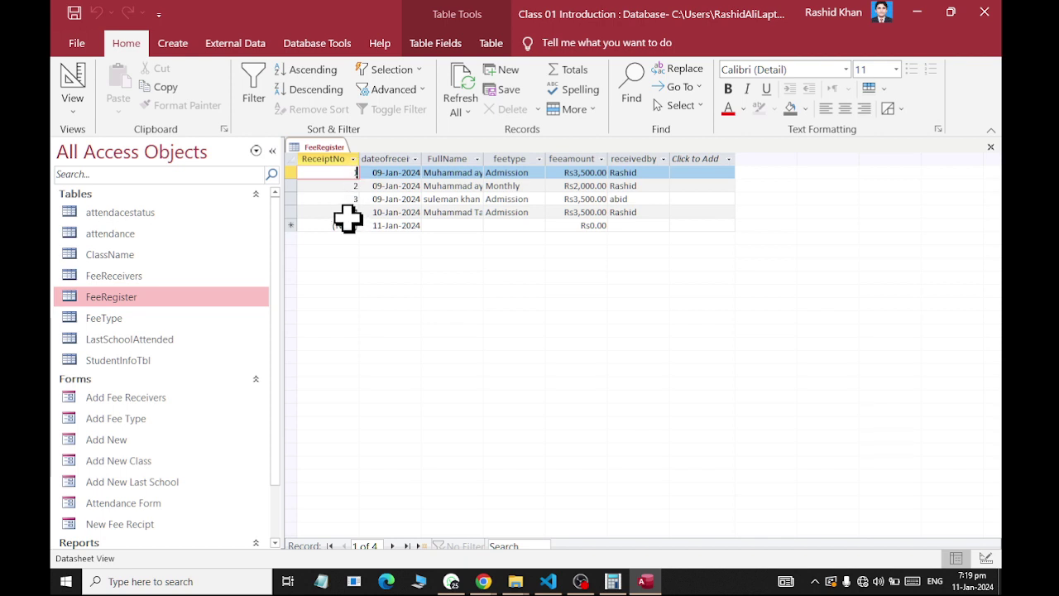
right_click(344, 149)
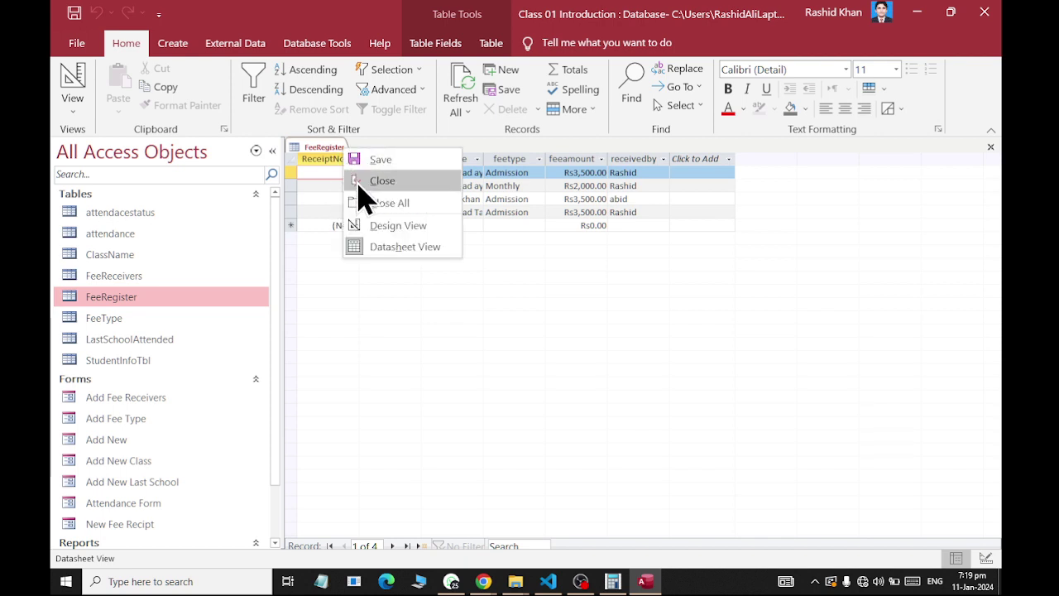
left_click(362, 180)
- Set up a simple detail query on the FeeRegister table with all of its fields
scroll(183, 299, "down", 1)
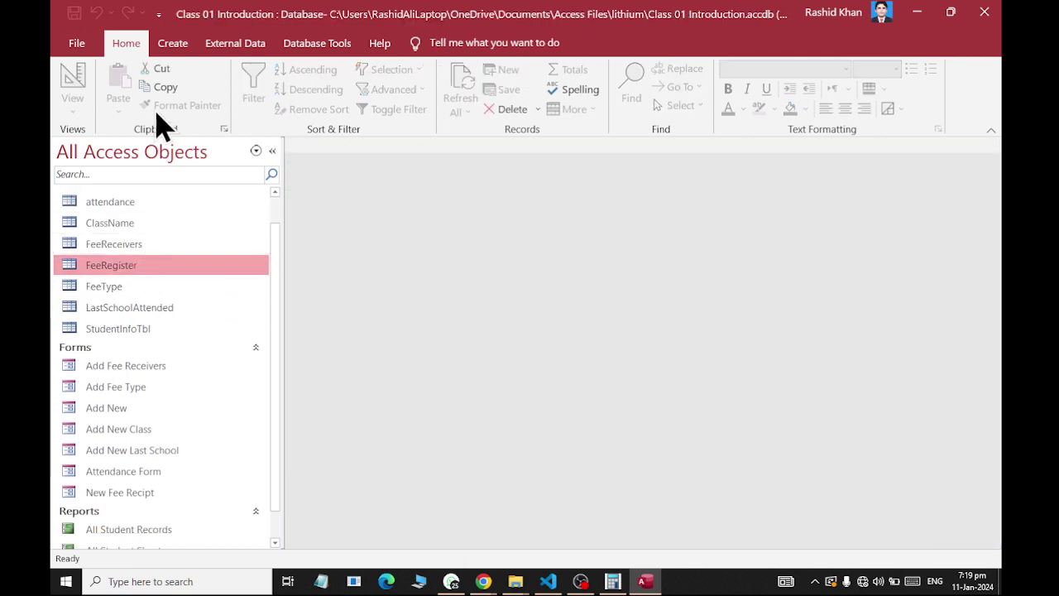
left_click(171, 43)
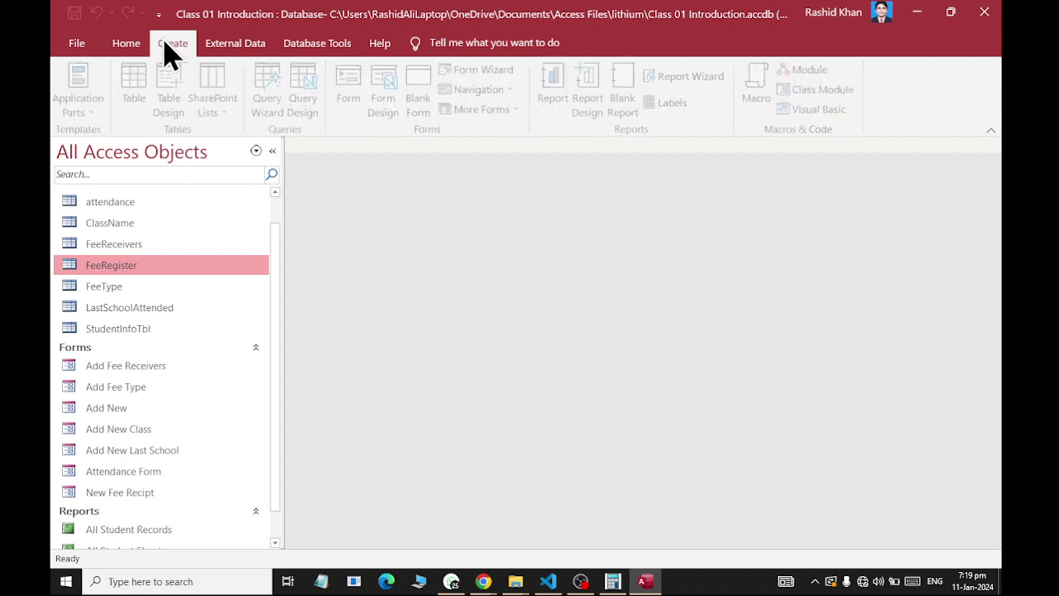
left_click(268, 116)
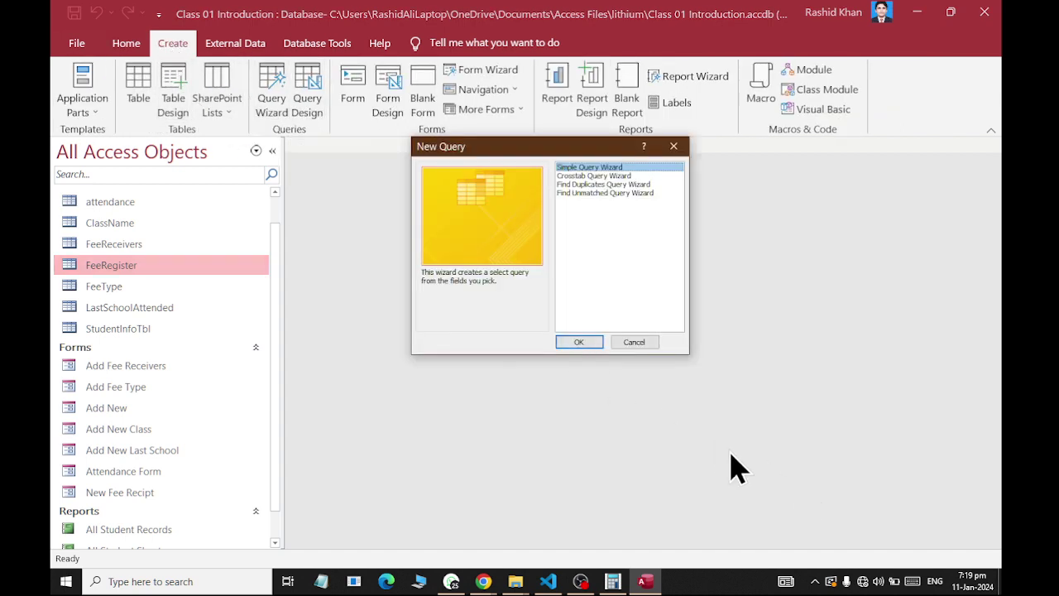
left_click(579, 342)
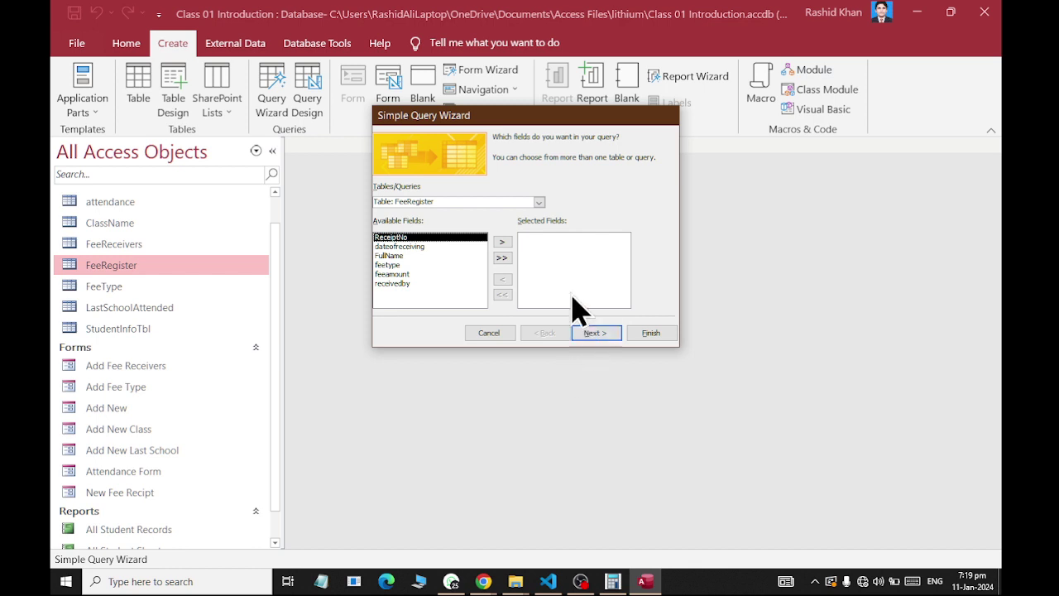
left_click(503, 258)
left_click(595, 332)
left_click(596, 333)
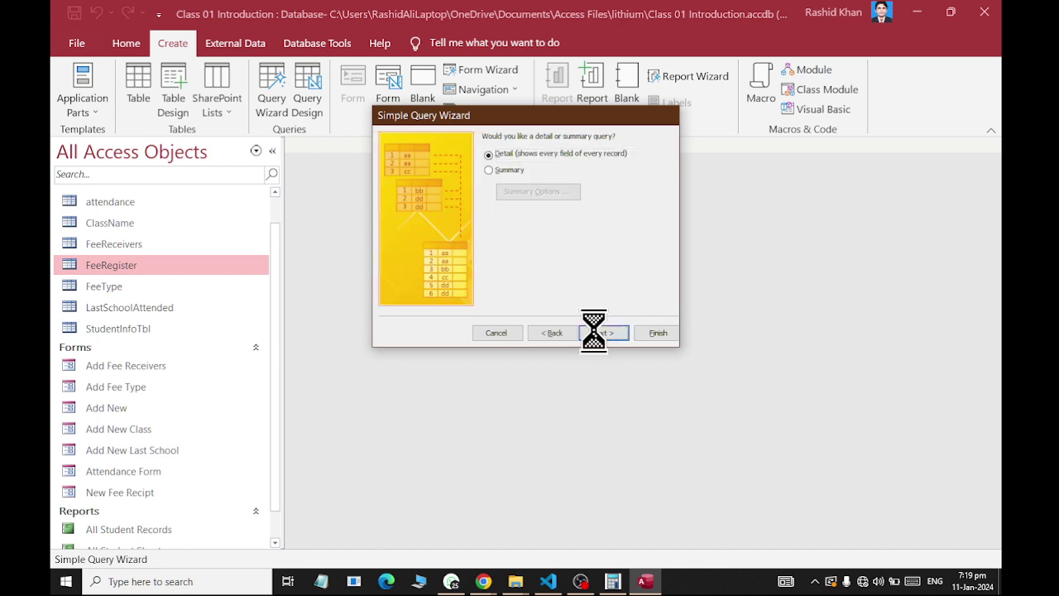
- Title the query Fee Query, finish it and close its resulting datasheet
key("ctrl+a")
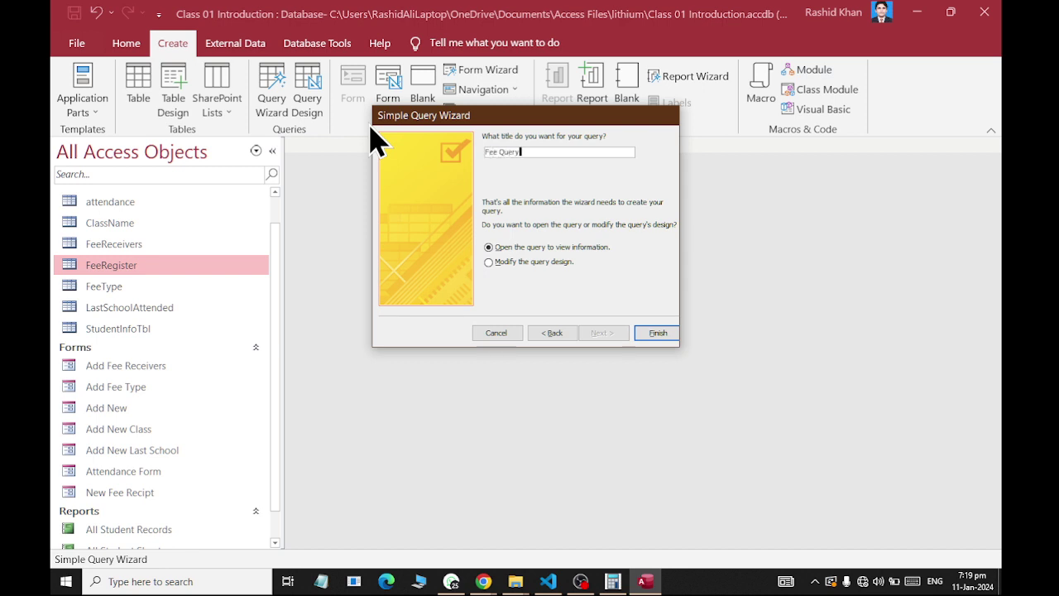
key("Return")
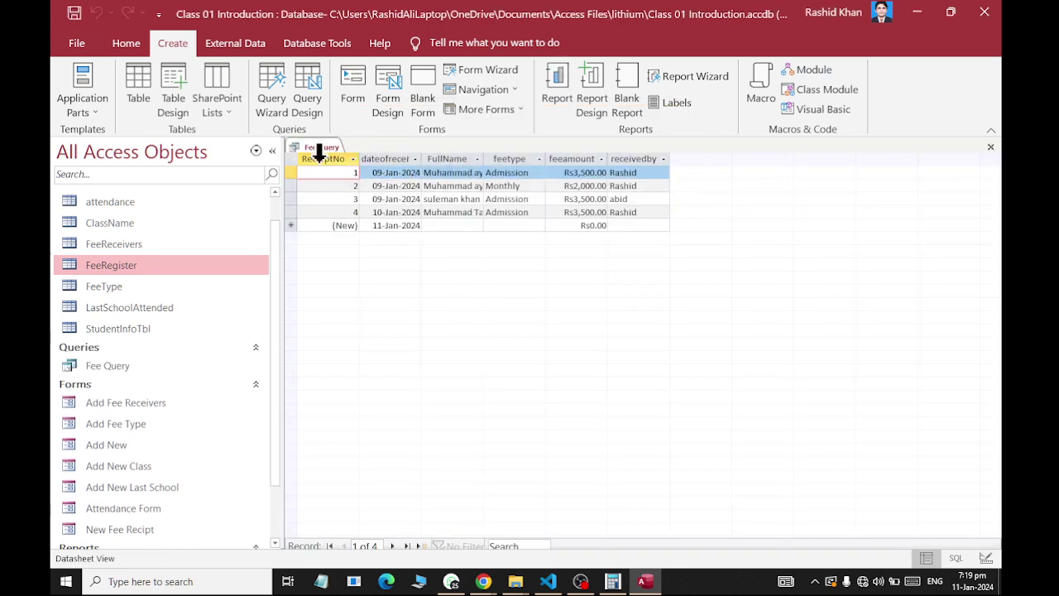
right_click(320, 156)
left_click(346, 184)
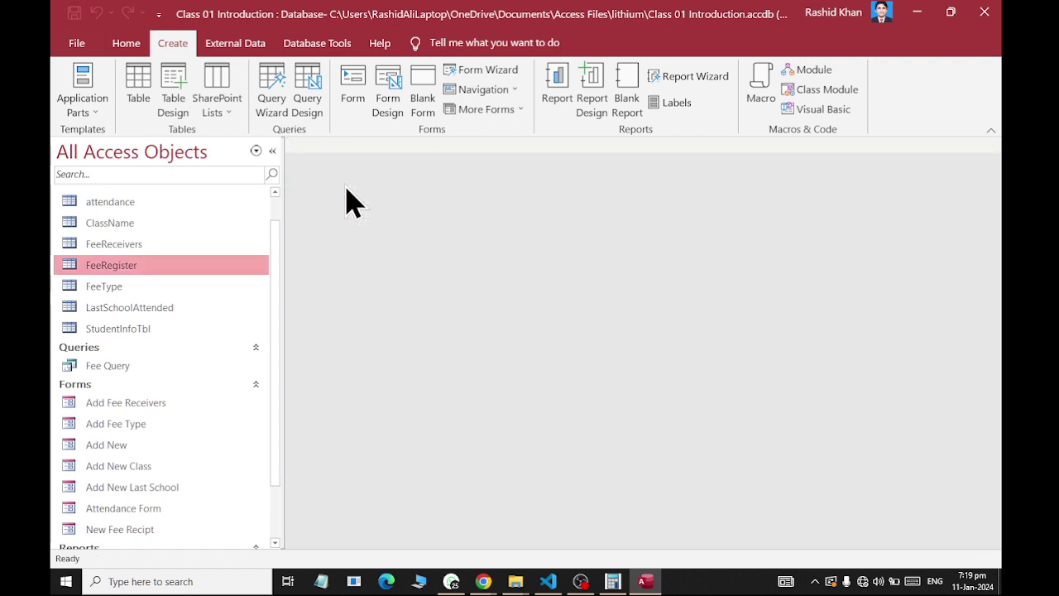
- Start a wizard-built report from Fee Query with all fields and no grouping levels or sort order
left_click(139, 365)
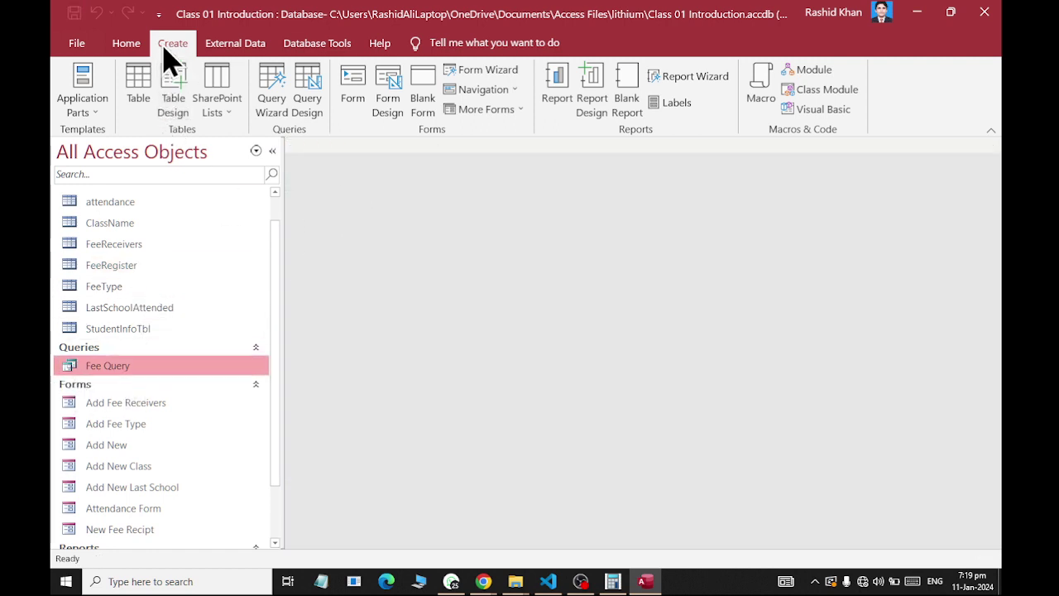
left_click(711, 79)
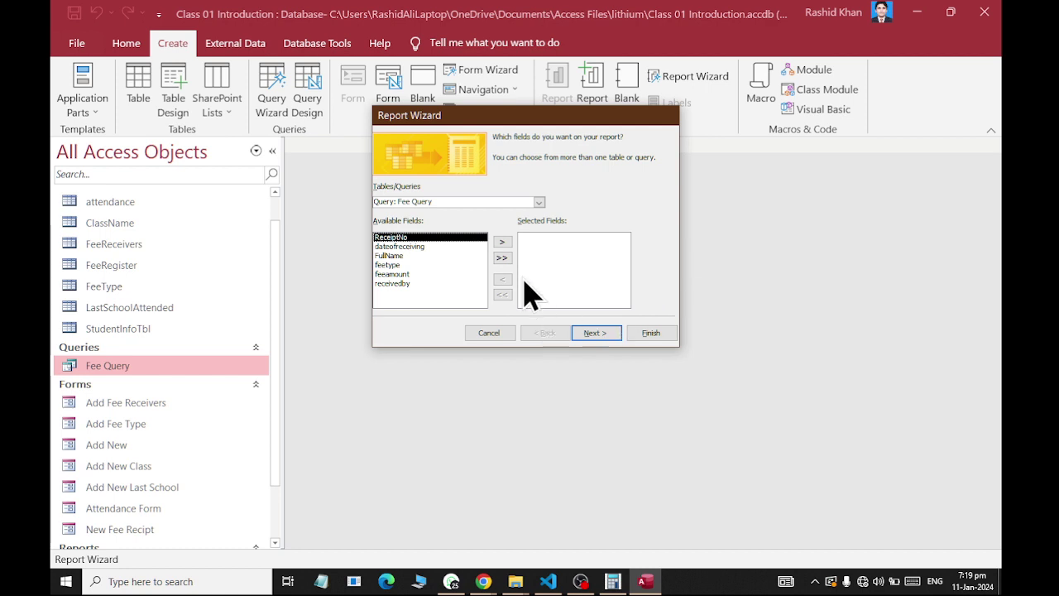
left_click(501, 257)
left_click(611, 334)
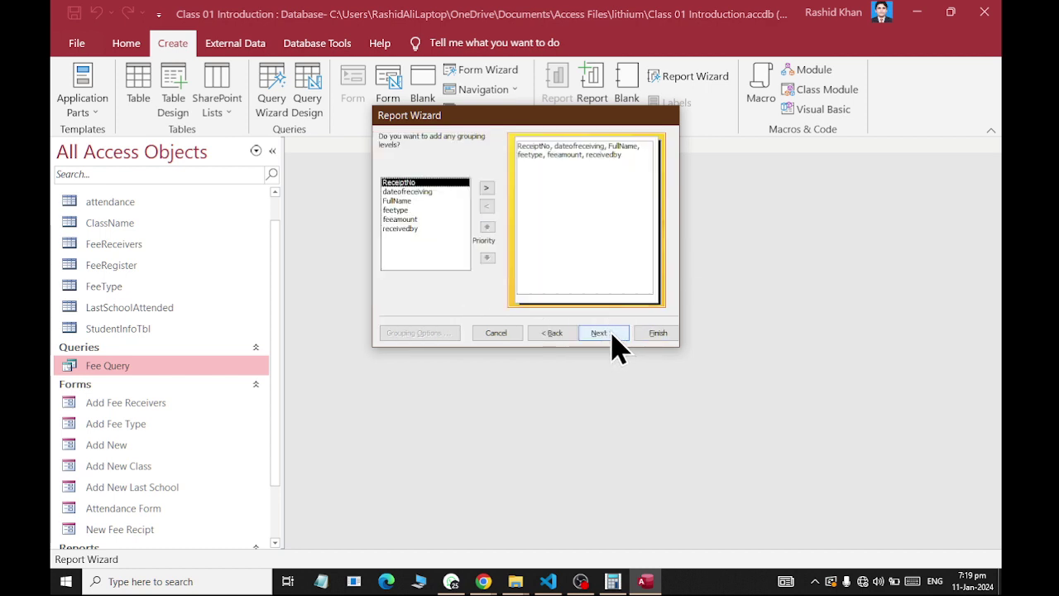
left_click(611, 334)
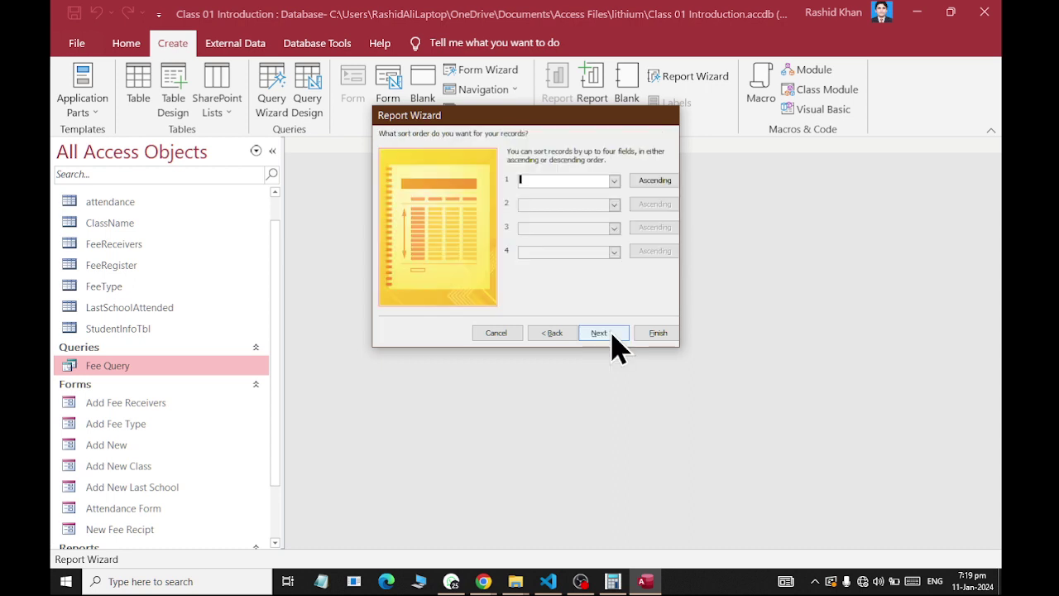
left_click(612, 335)
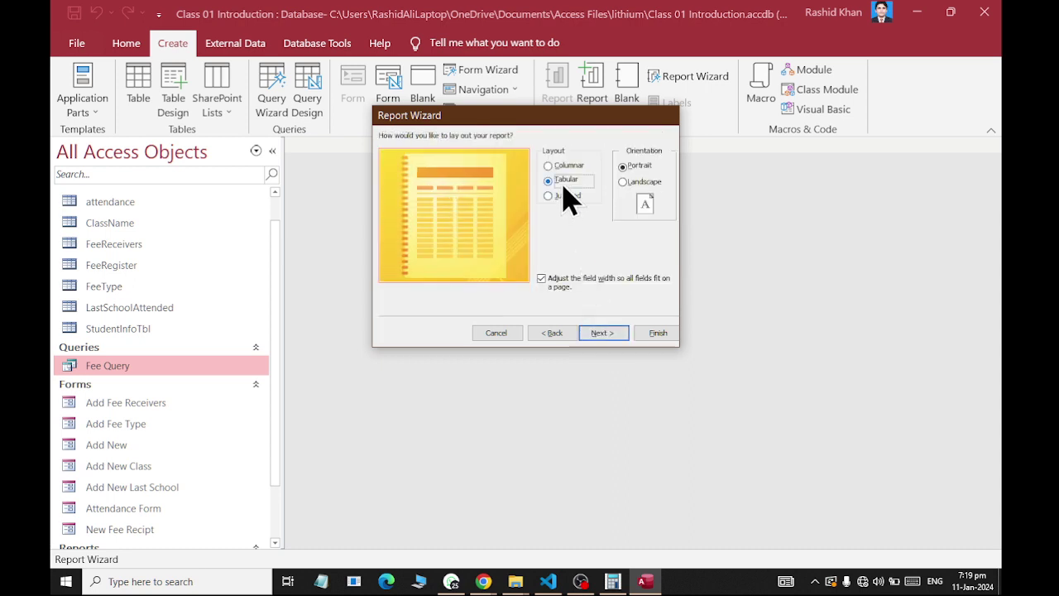
- Set the report's orientation to Landscape, title it Fee Records and finish it
left_click(637, 180)
left_click(612, 334)
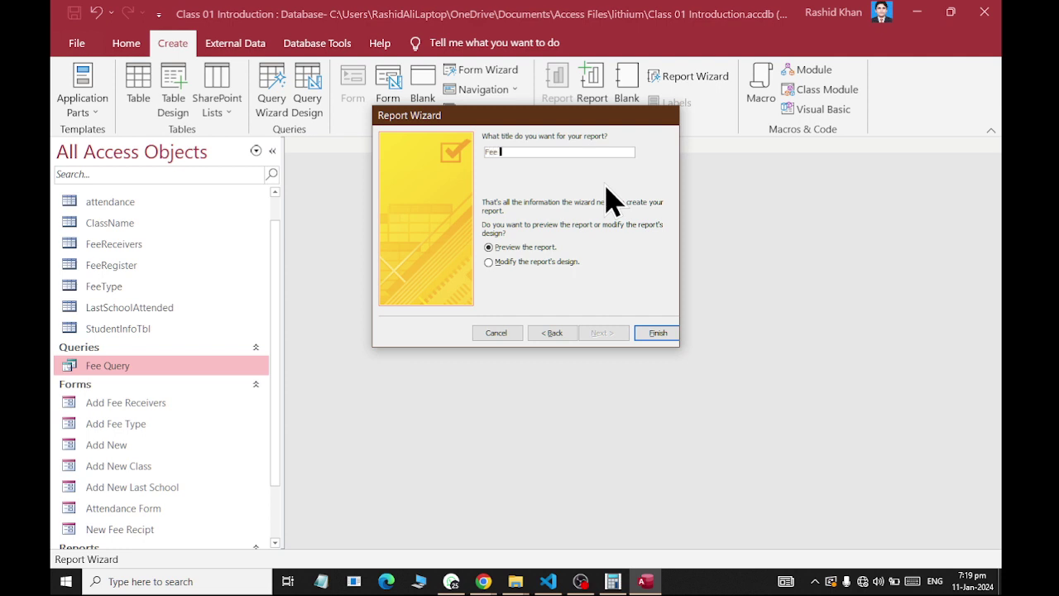
type("Fee Record")
key("Return")
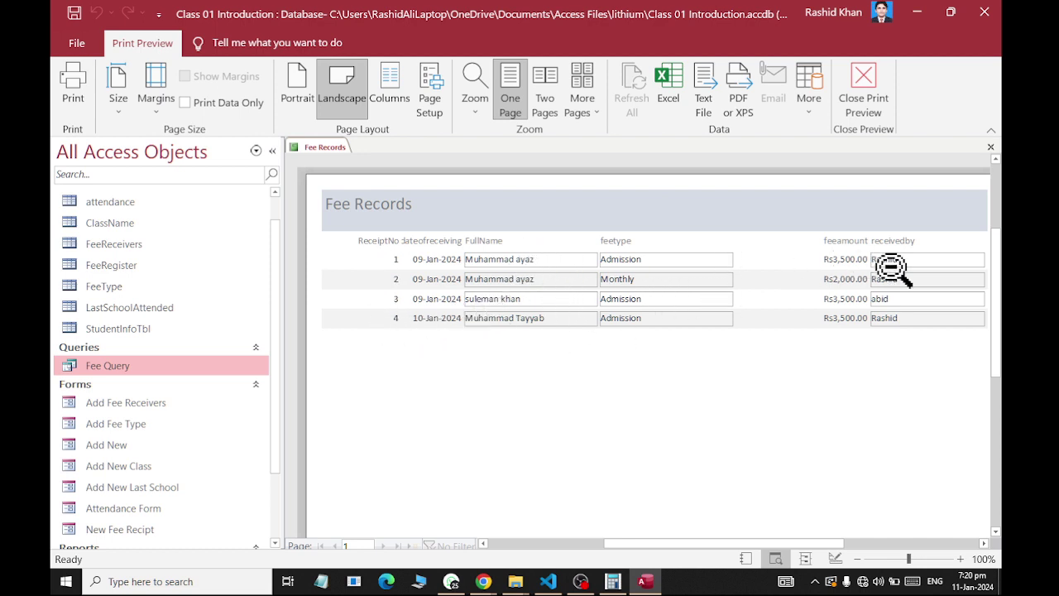
- Look over the Fee Records print preview and close the report
scroll(720, 388, "down", 3)
scroll(726, 380, "up", 1)
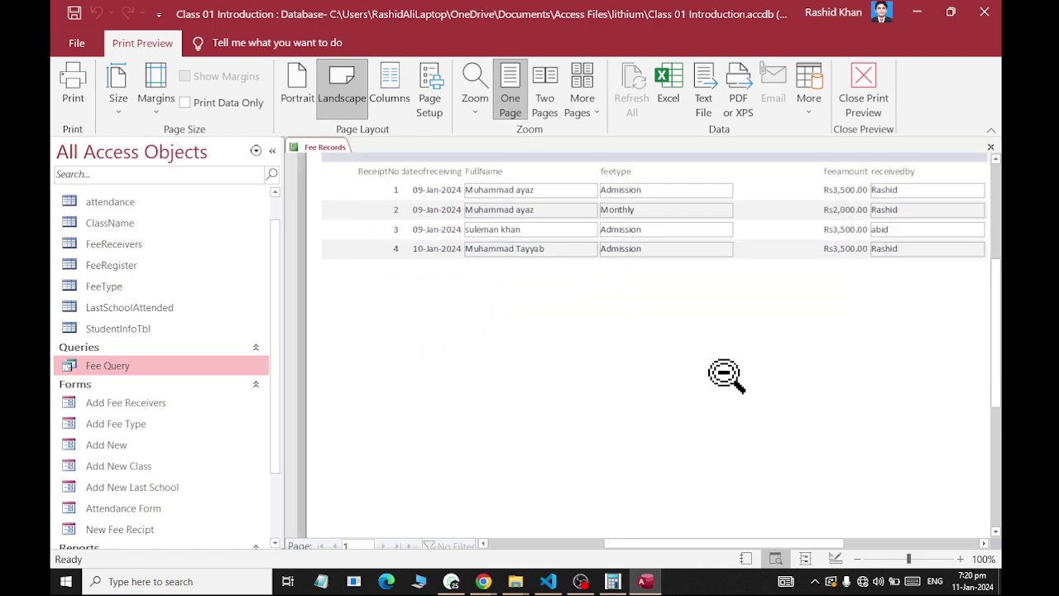
scroll(727, 377, "up", 2)
right_click(321, 147)
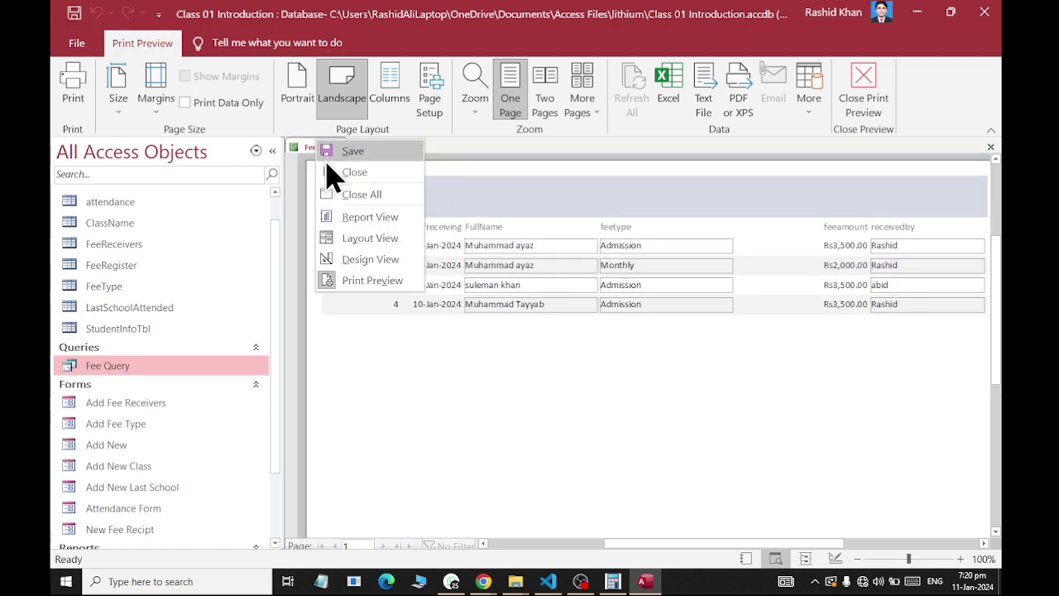
left_click(346, 166)
- Open the Fee Records report and switch it to Design View
right_click(118, 372)
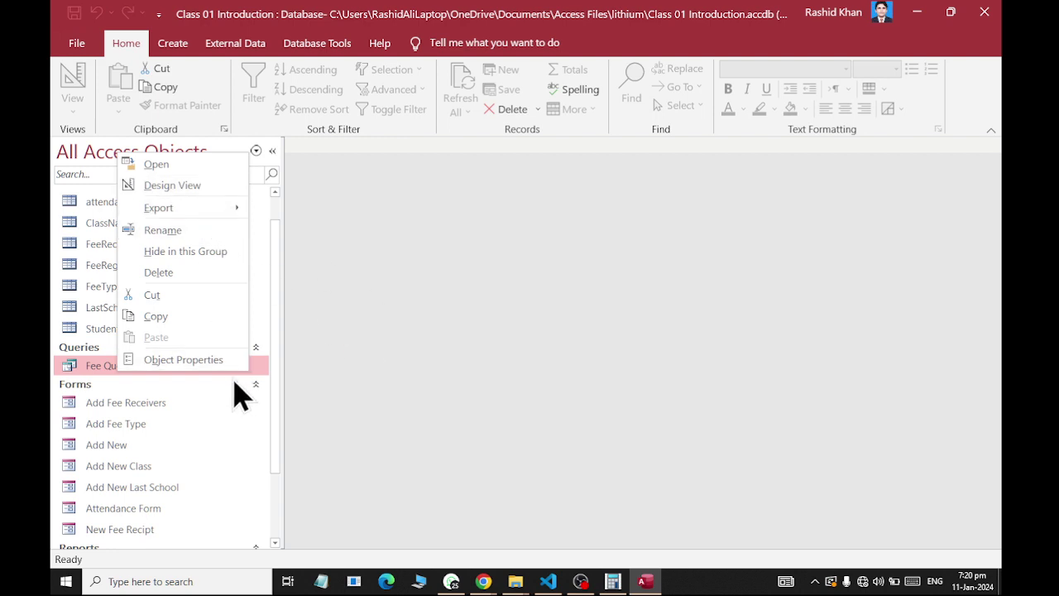
scroll(235, 418, "down", 2)
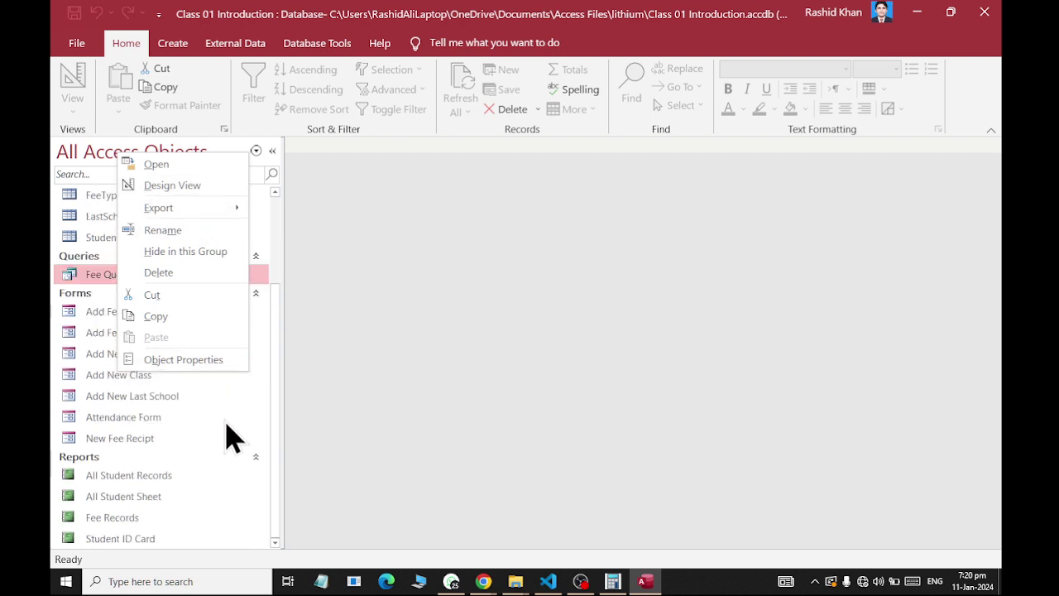
double_click(141, 521)
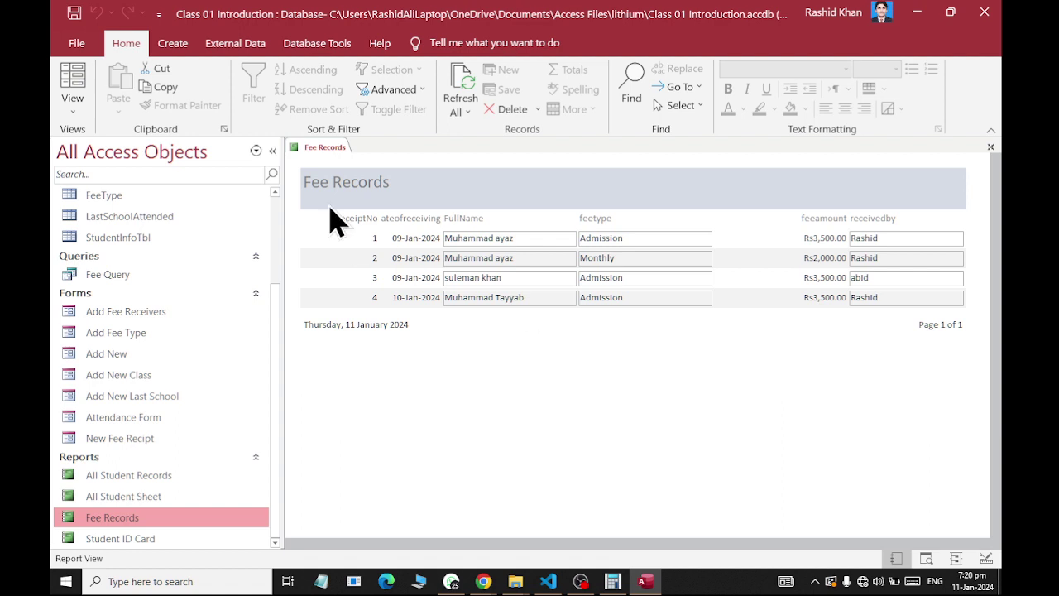
right_click(300, 147)
left_click(355, 260)
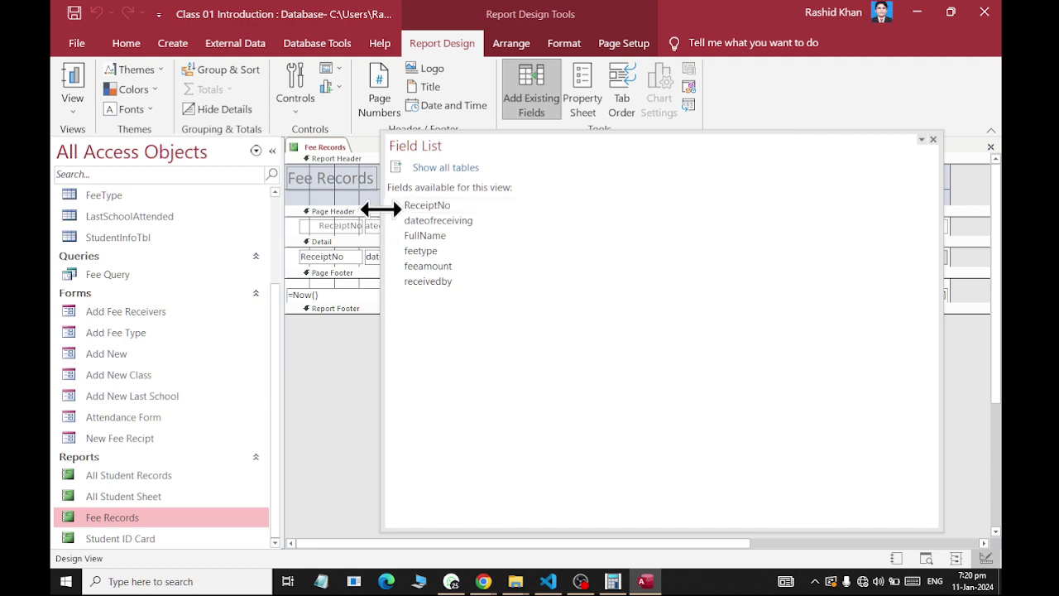
- Move the field list clear of the layout and add a Sum total for the feeamount field
left_click_drag(381, 210, 676, 212)
left_click_drag(770, 144, 889, 356)
left_click(751, 256)
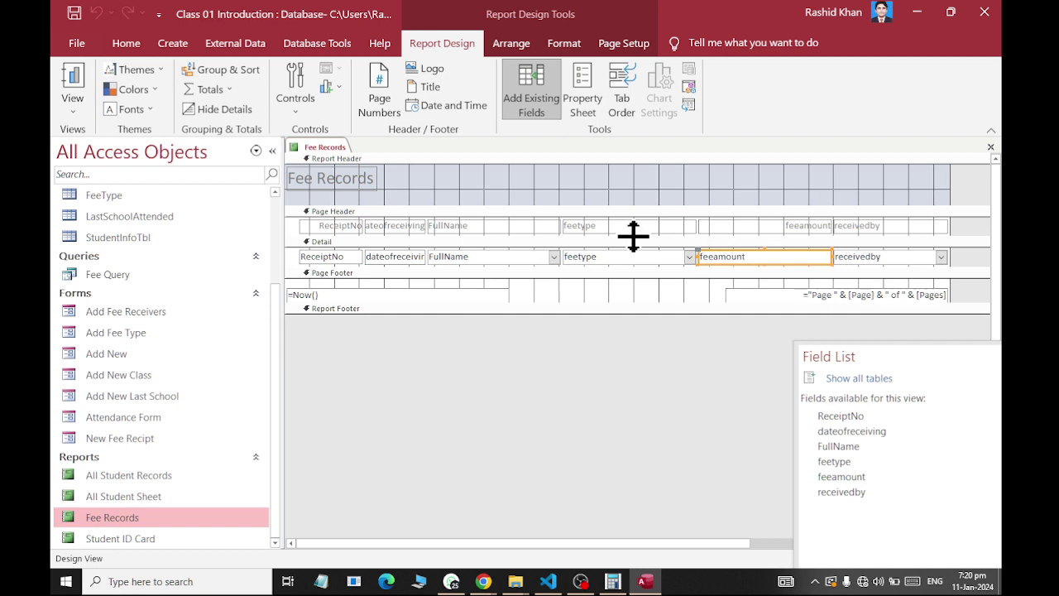
left_click(216, 89)
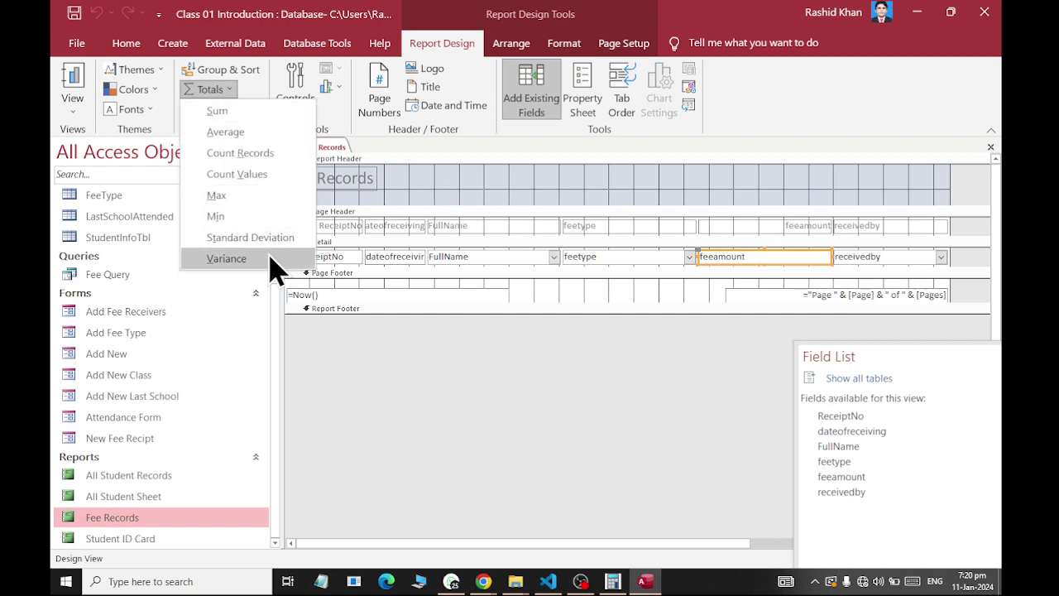
left_click(248, 111)
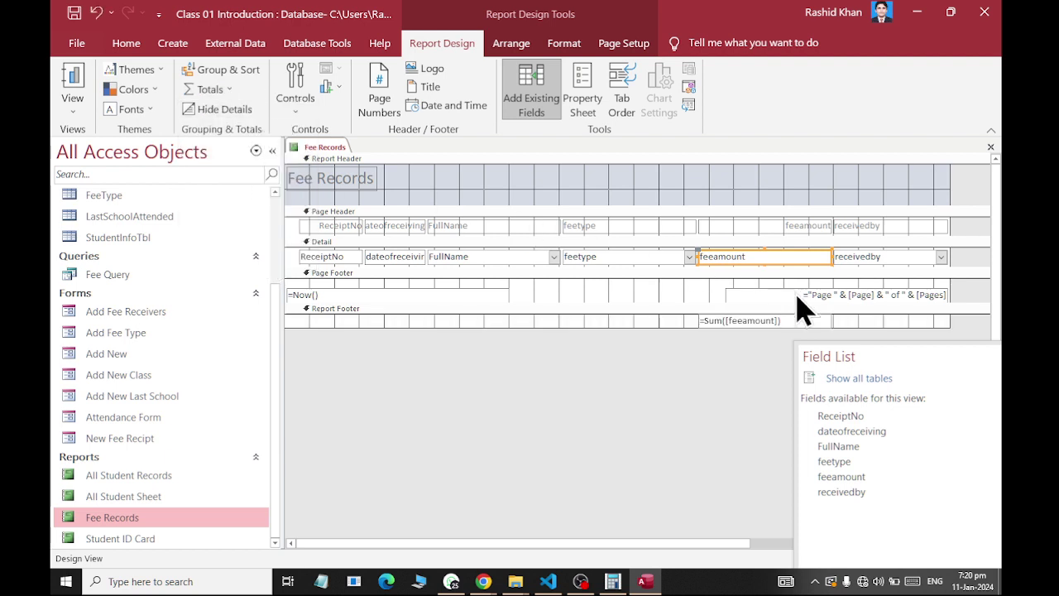
- Set the feeamount total's font size to 18 and increase the control's height to fit the text
left_click(753, 320)
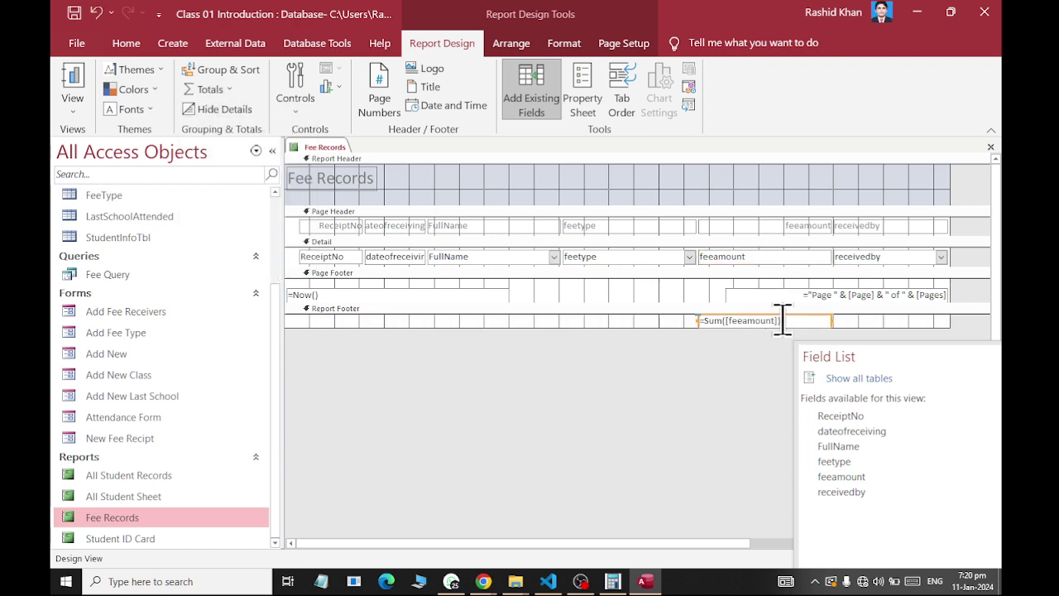
left_click(563, 44)
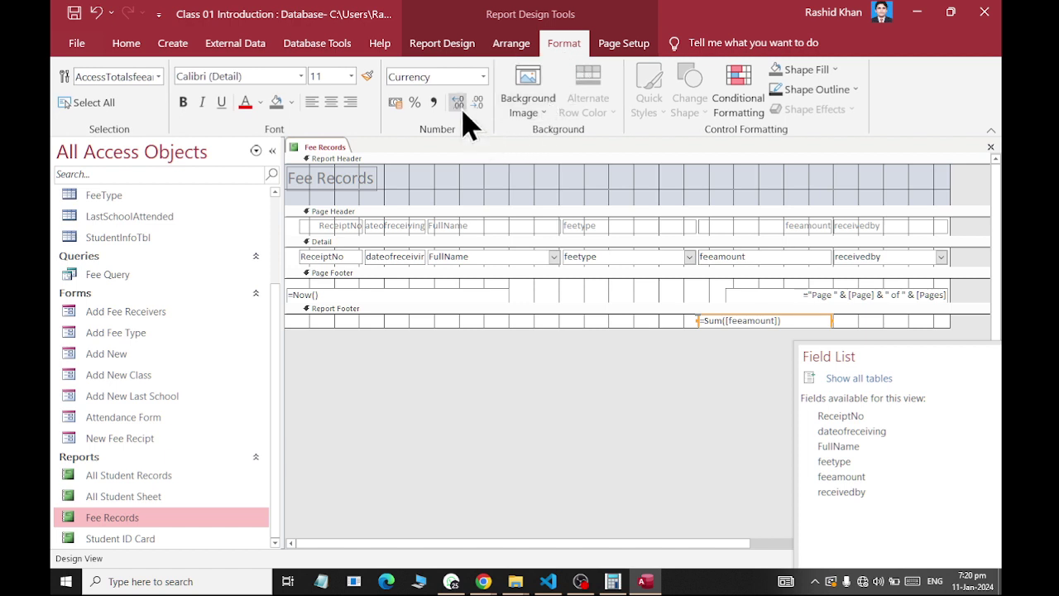
left_click(351, 75)
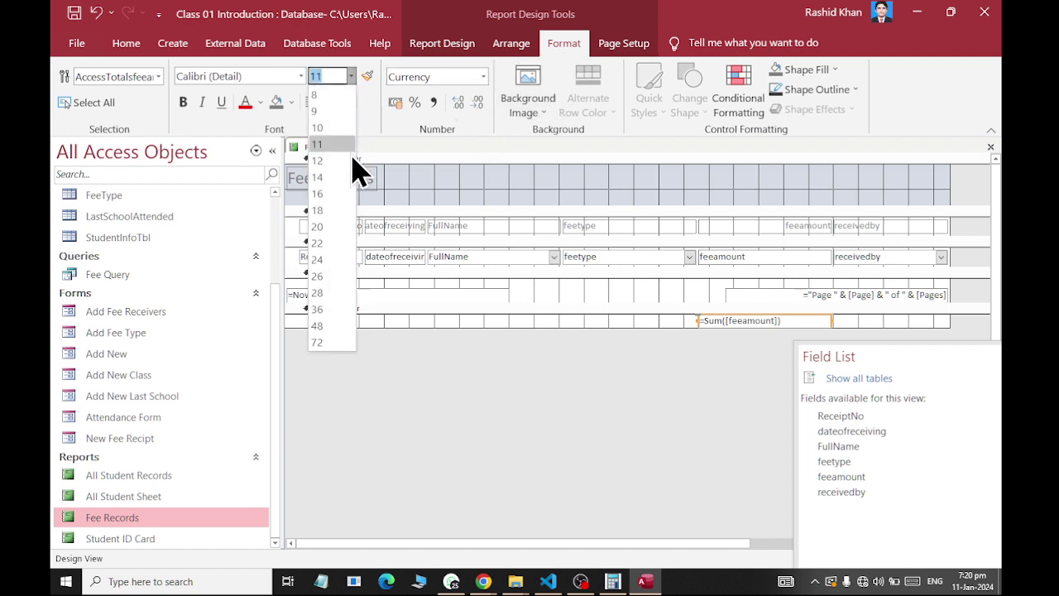
left_click(337, 212)
left_click_drag(527, 329, 532, 335)
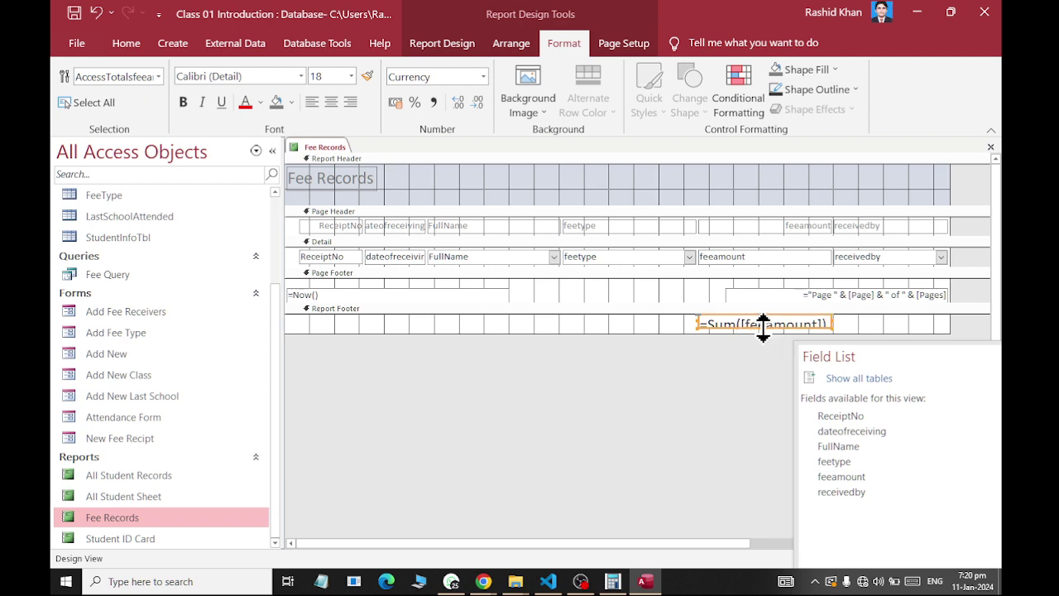
left_click_drag(763, 327, 761, 339)
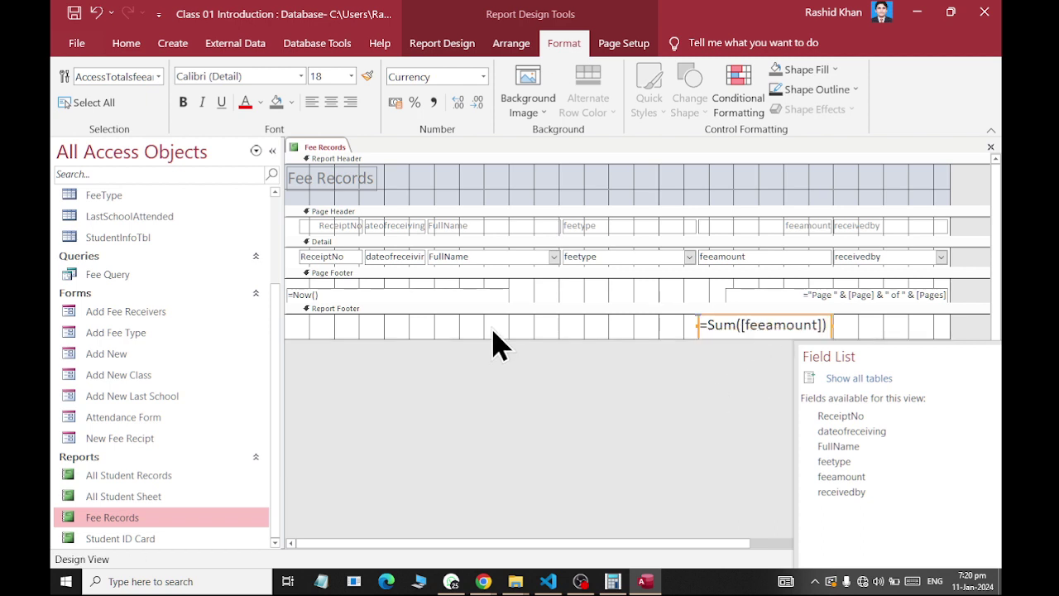
- Check the fee total of the Fee Records report in Report View and close the report
right_click(334, 146)
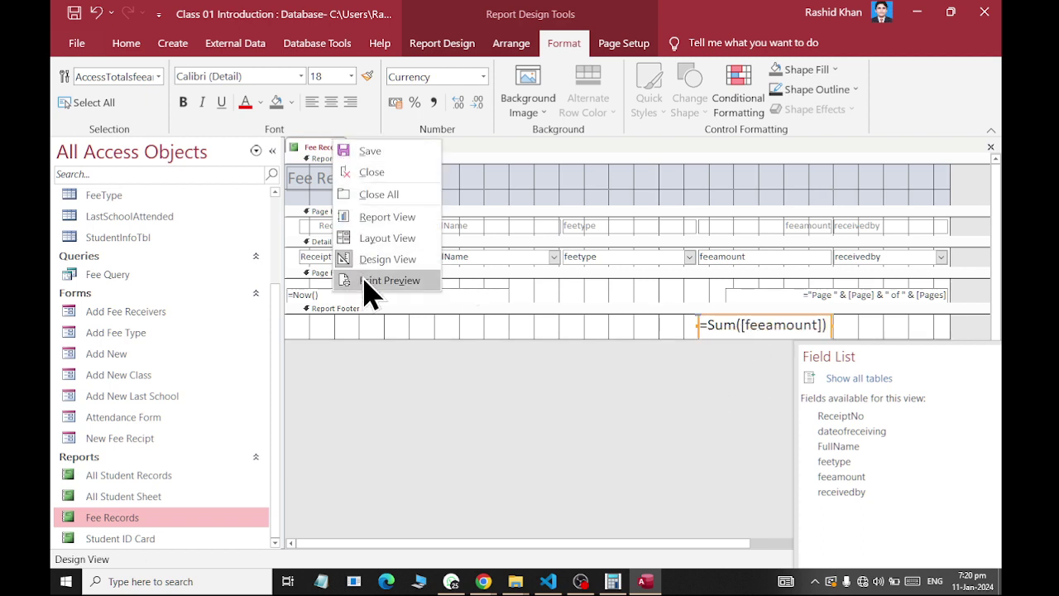
left_click(360, 217)
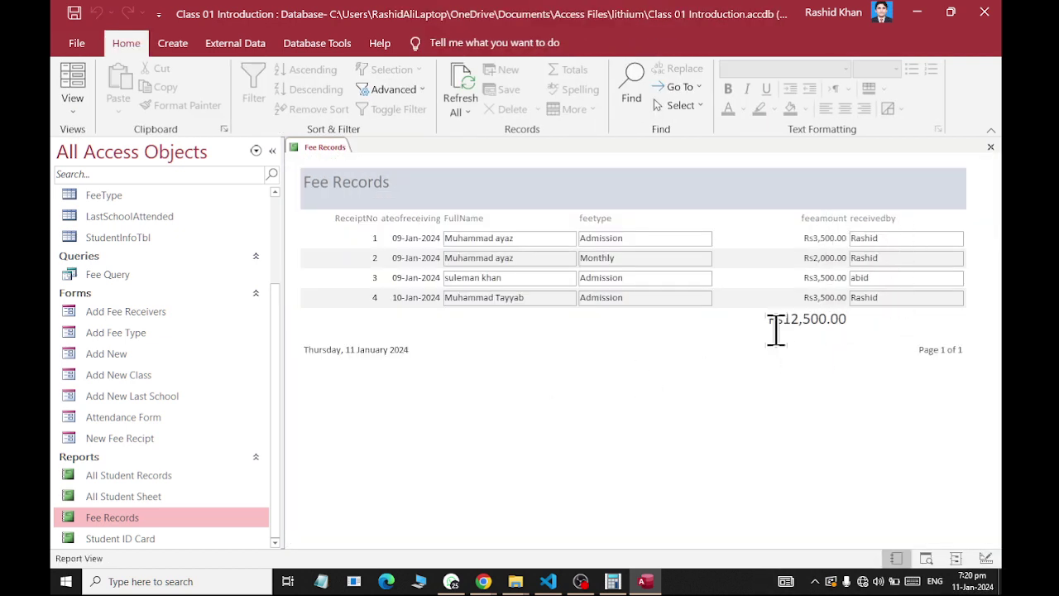
right_click(331, 149)
left_click(356, 179)
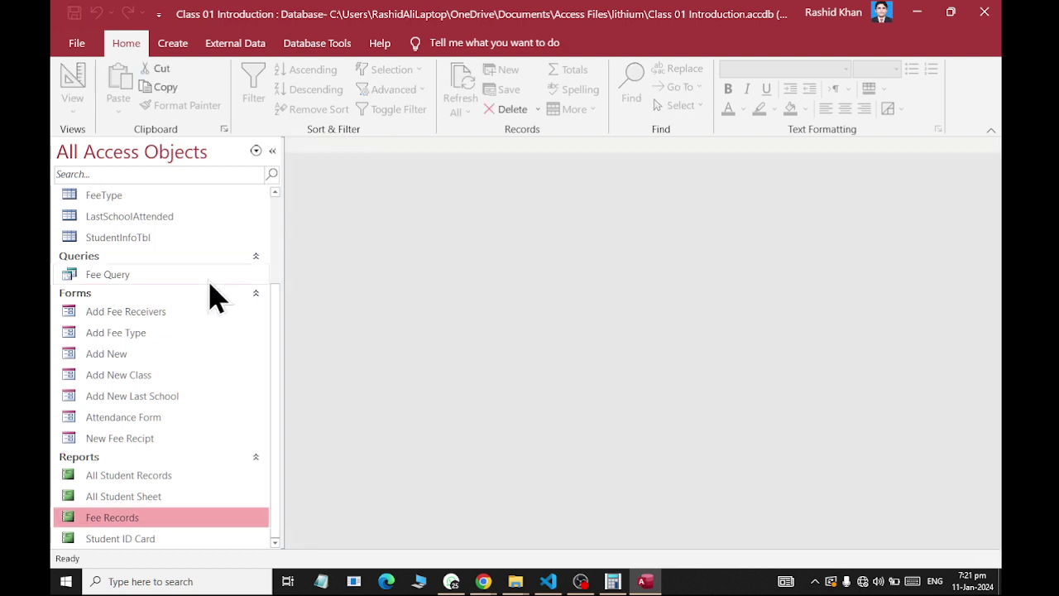
- Open the New Fee Recipt form
left_click(141, 439)
double_click(140, 440)
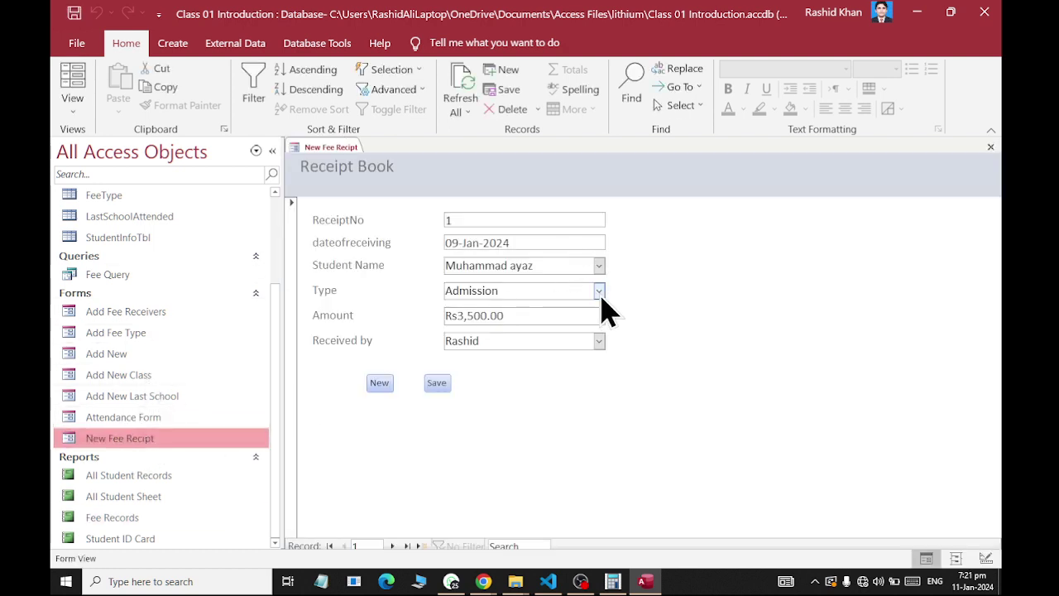
- Start a new fee receipt, choose the fourth student in the list and set the type to Admission
left_click(384, 387)
left_click(598, 265)
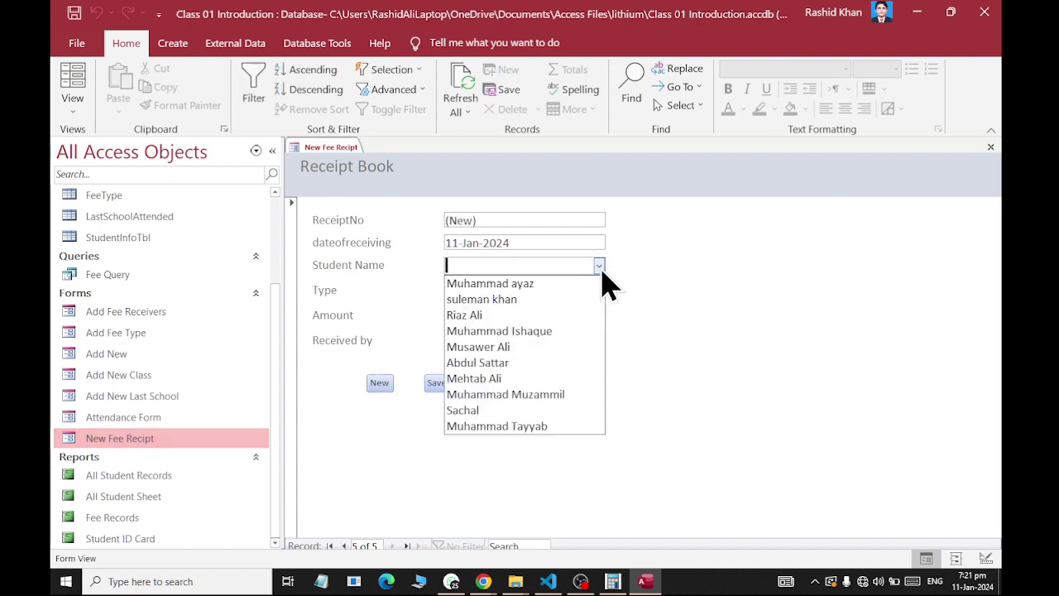
left_click(602, 331)
left_click(598, 290)
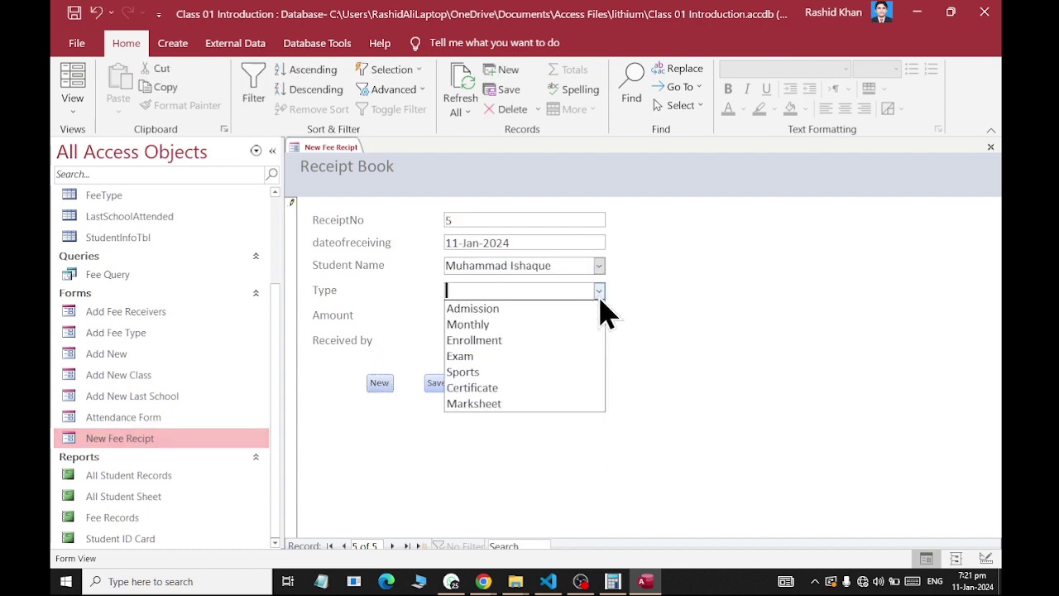
left_click(596, 306)
- Enter 3500 as the receipt amount, choose the first listed receiver, then save the record and close the form
key("Tab")
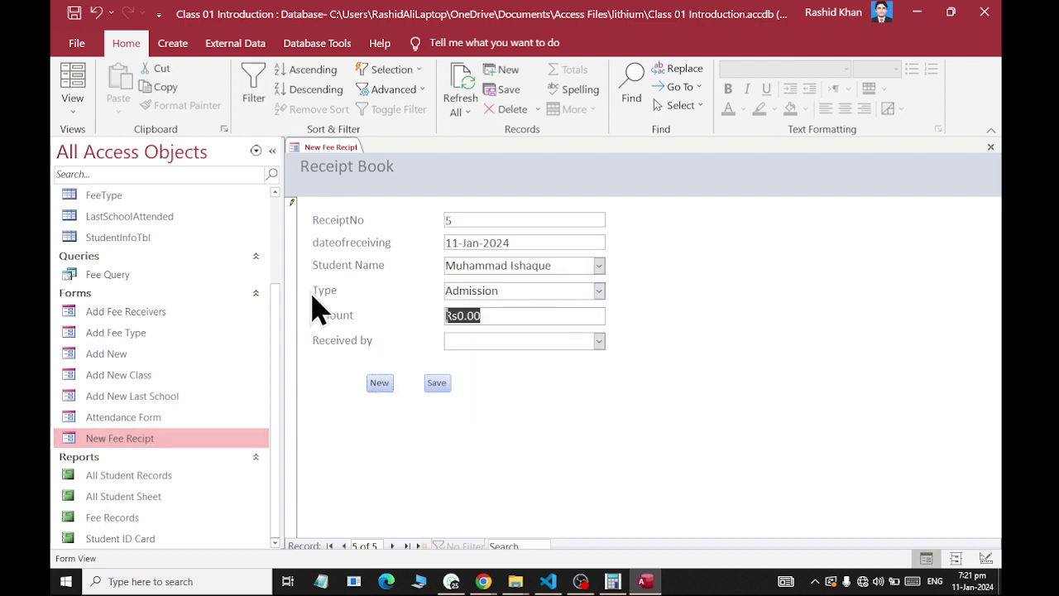
type("35")
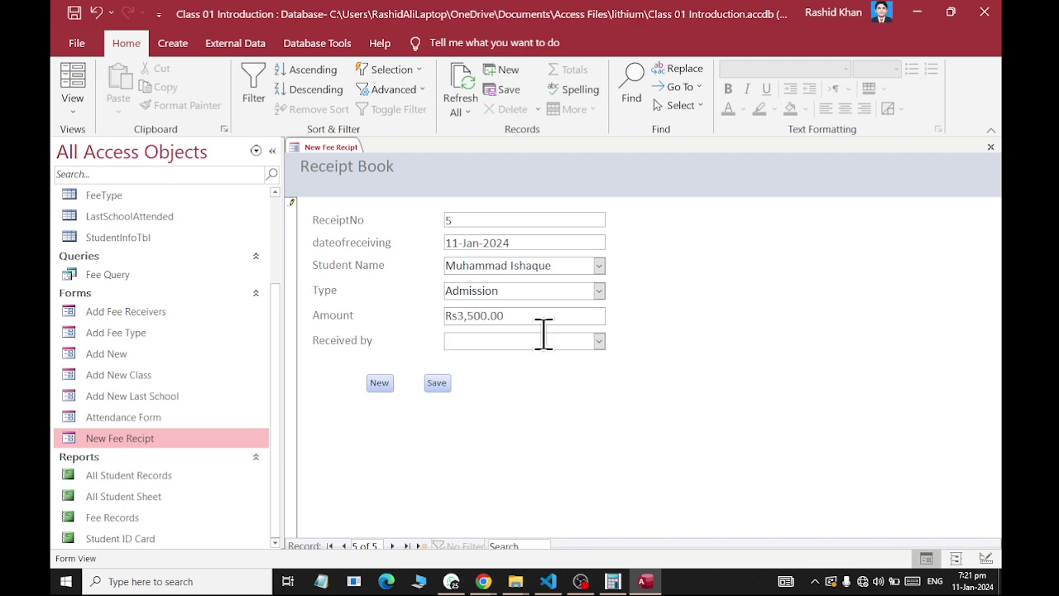
left_click(599, 340)
left_click(472, 356)
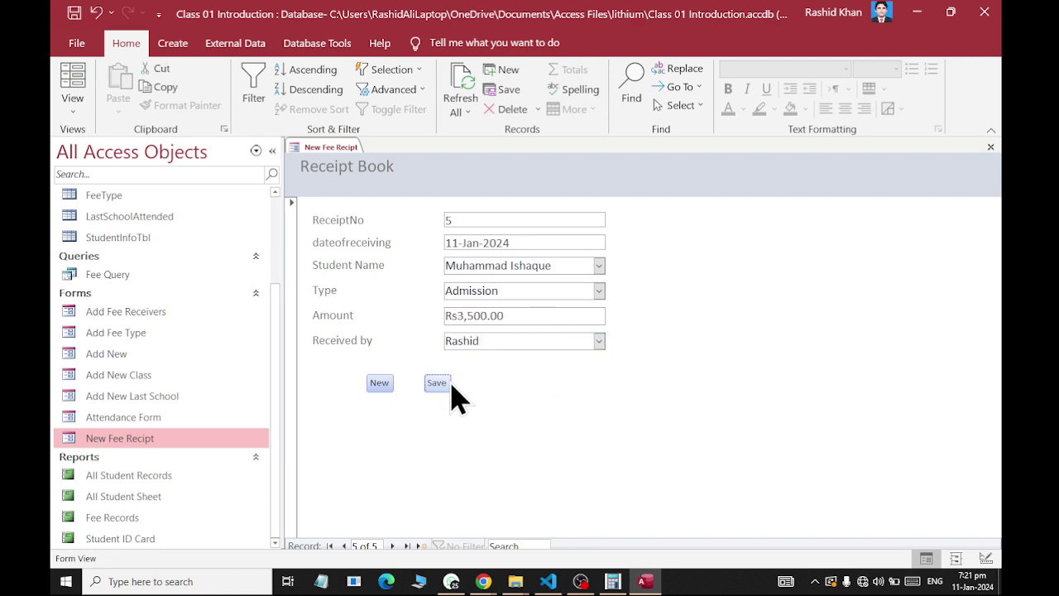
right_click(335, 149)
left_click(352, 181)
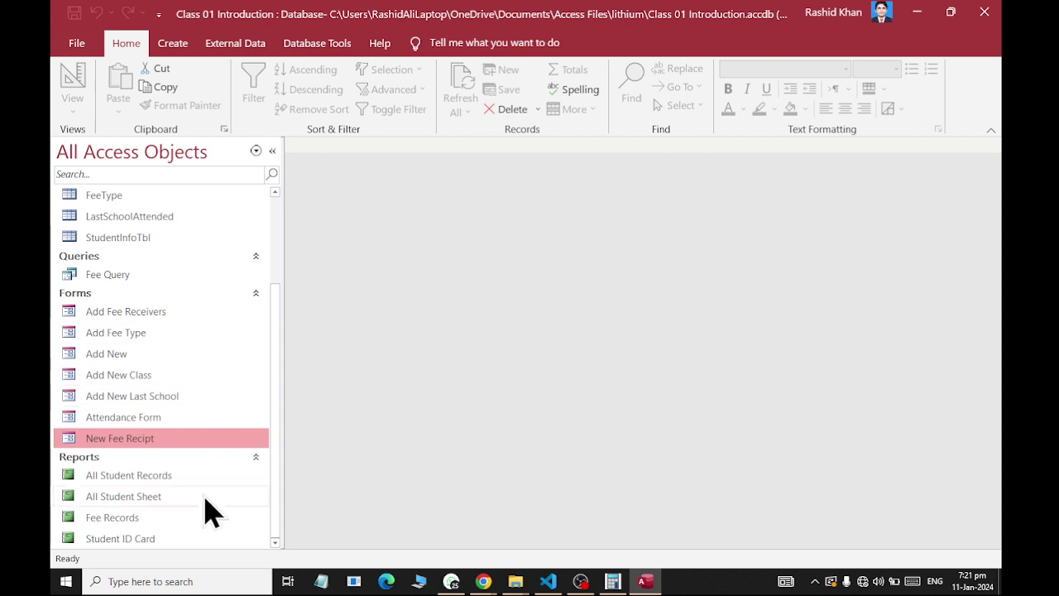
- Check the new receipt's amount and the overall fee total in the Fee Records report, then close it
double_click(169, 519)
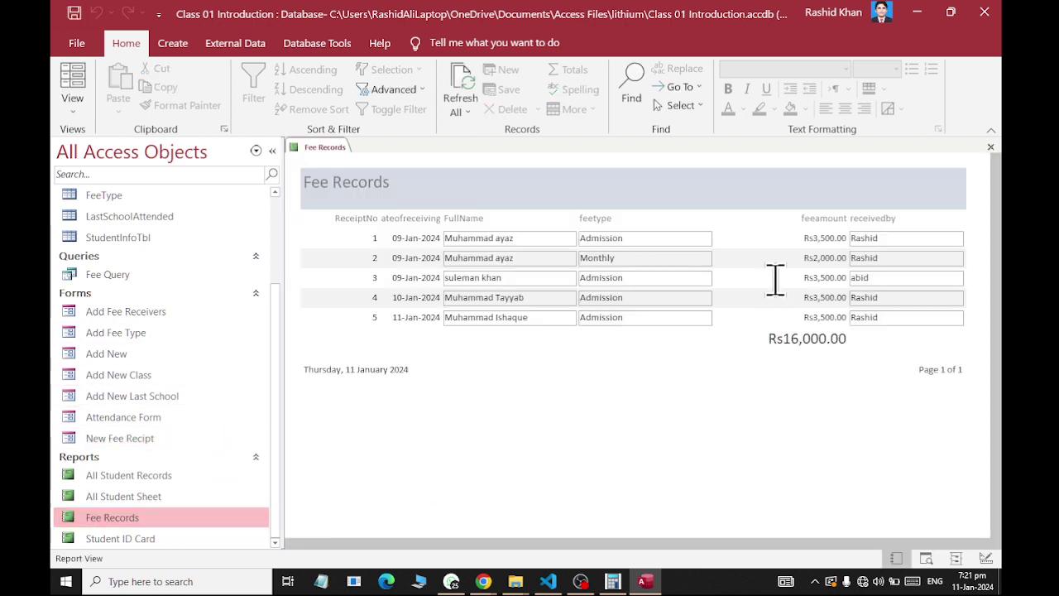
left_click_drag(799, 315, 886, 315)
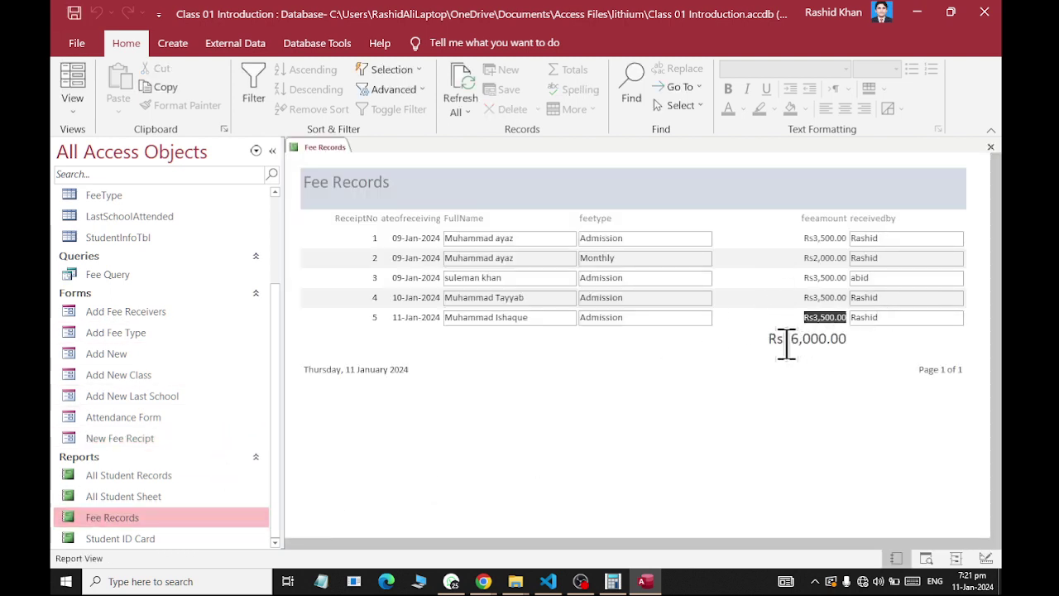
left_click_drag(786, 344, 834, 339)
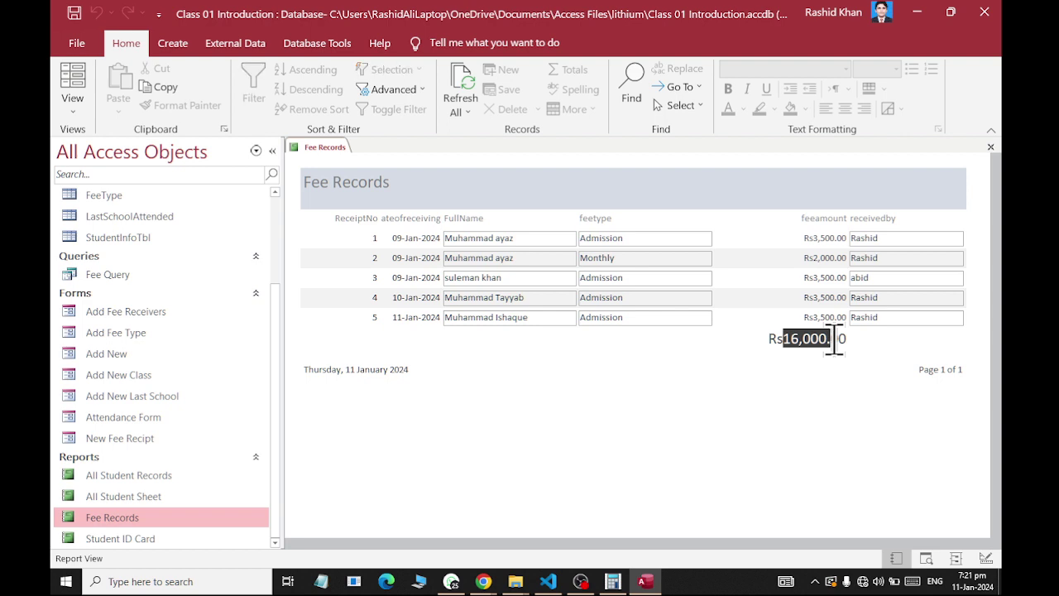
right_click(326, 149)
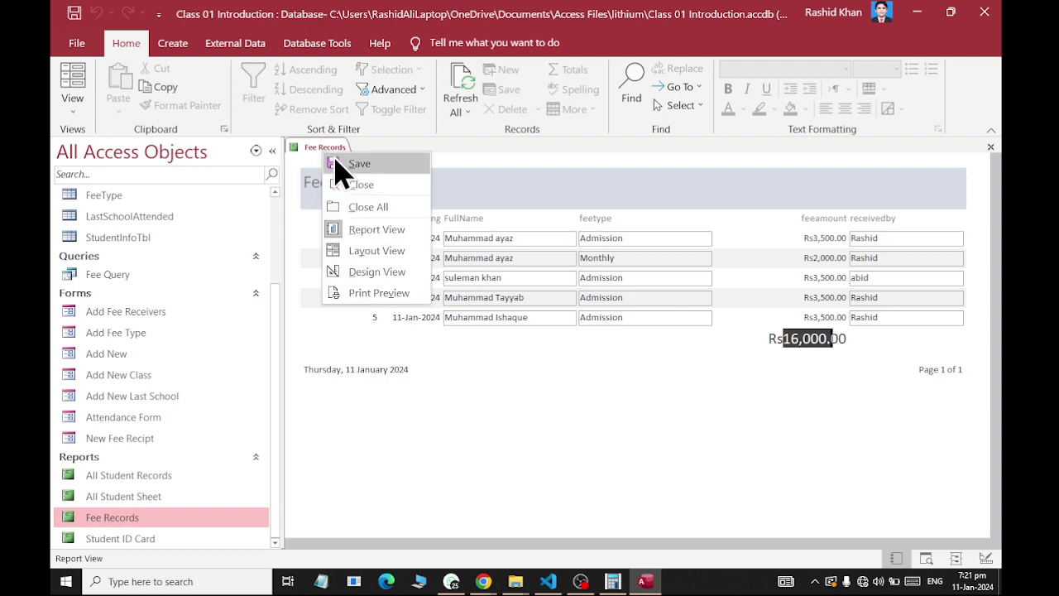
left_click(361, 184)
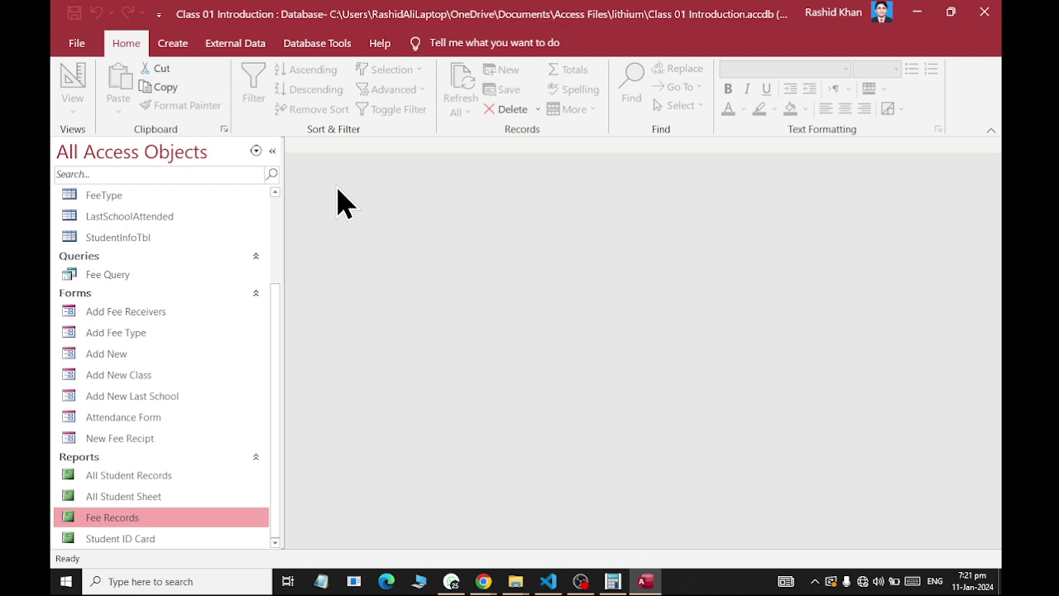
- Duplicate Fee Query as a new query named All Recipt
left_click(123, 282)
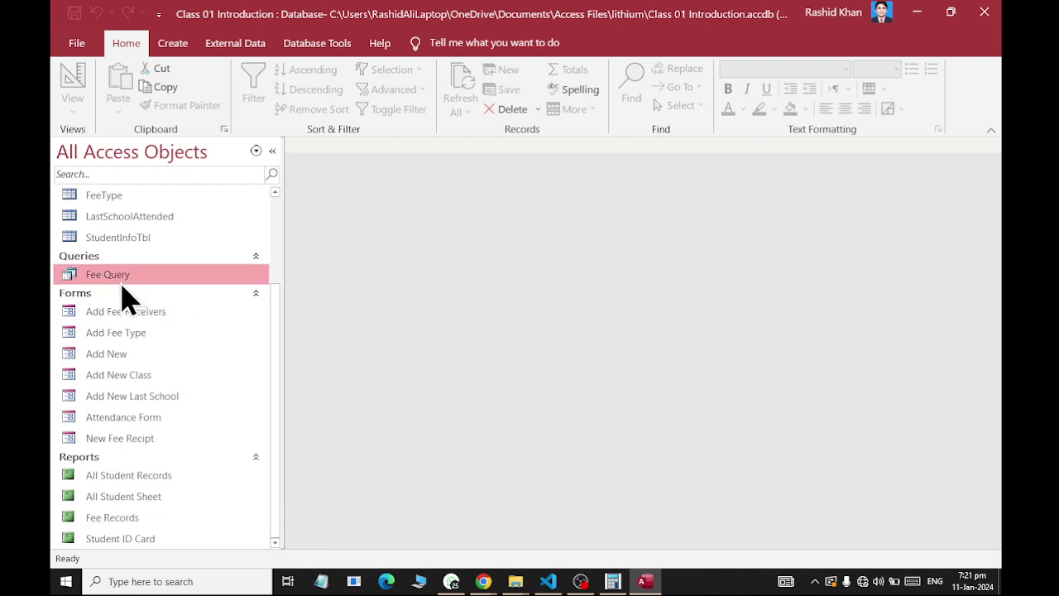
key("ctrl+c")
key("ctrl+v")
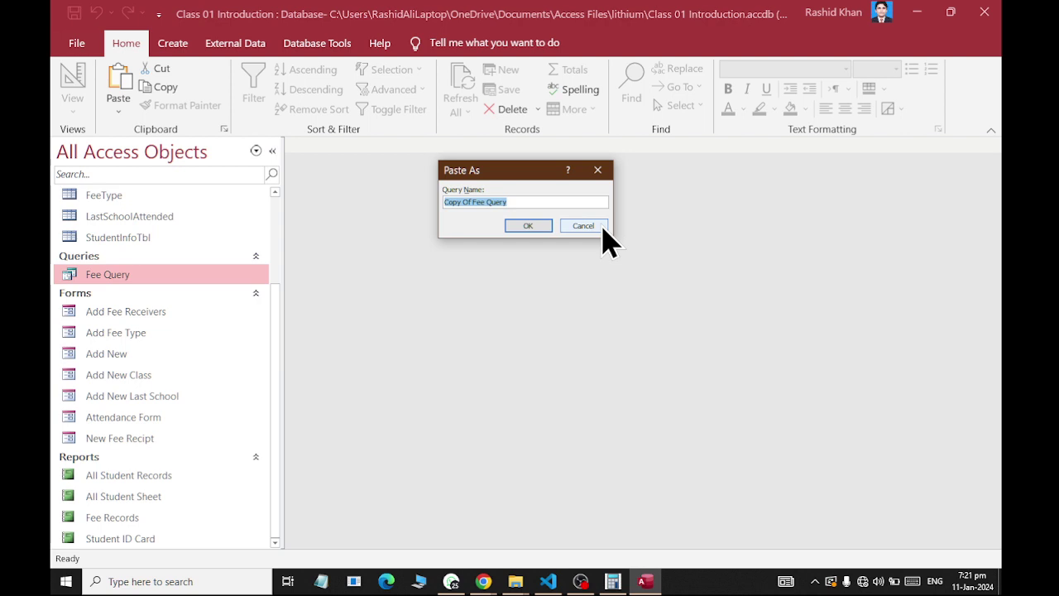
type("Recipt")
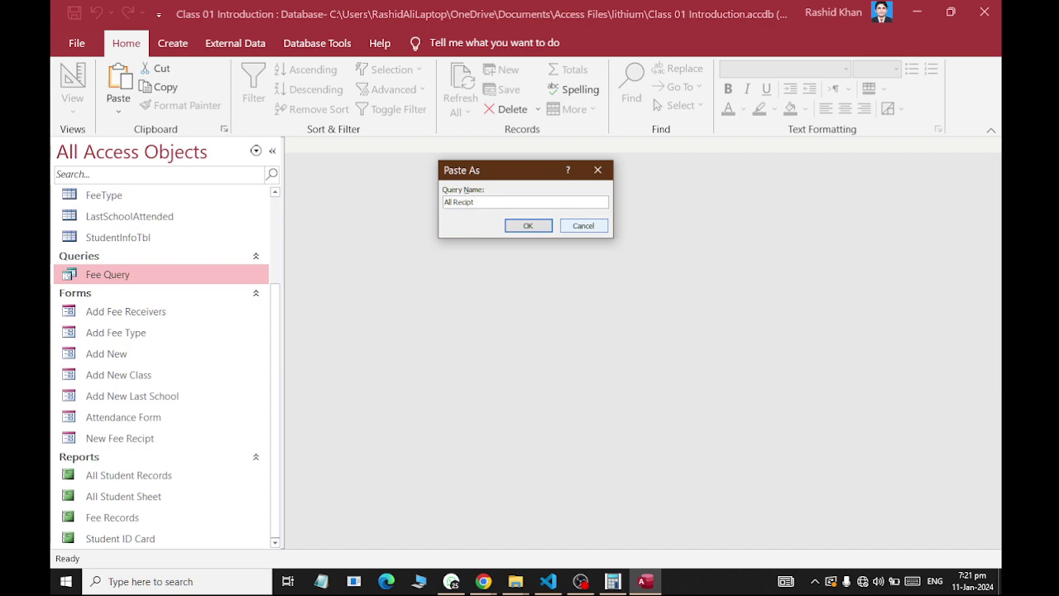
key("Return")
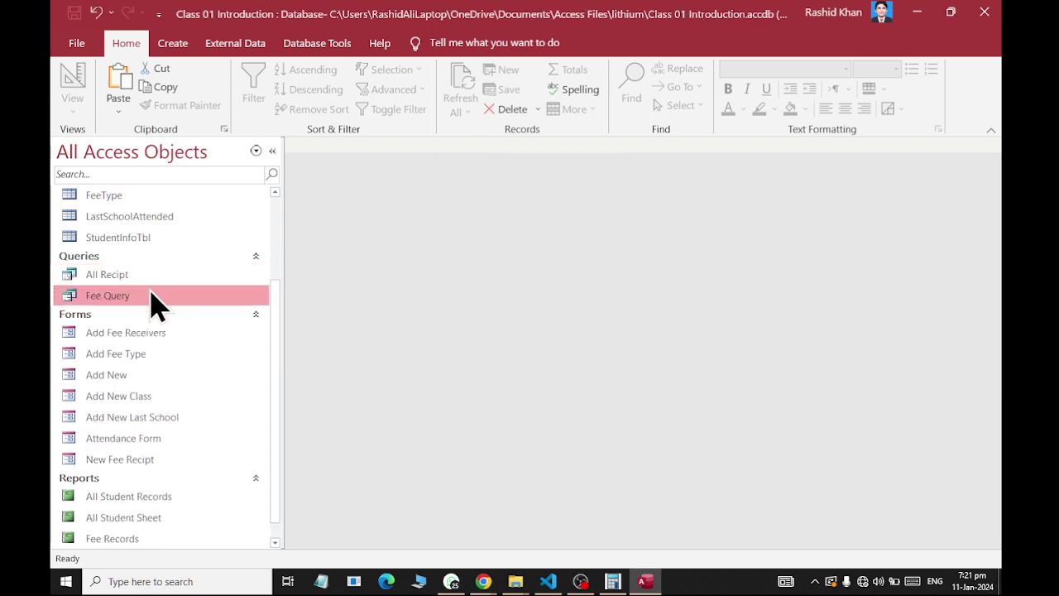
- Start a Report Wizard report based on the All Recipt query and include all of its fields
left_click(129, 276)
left_click(175, 45)
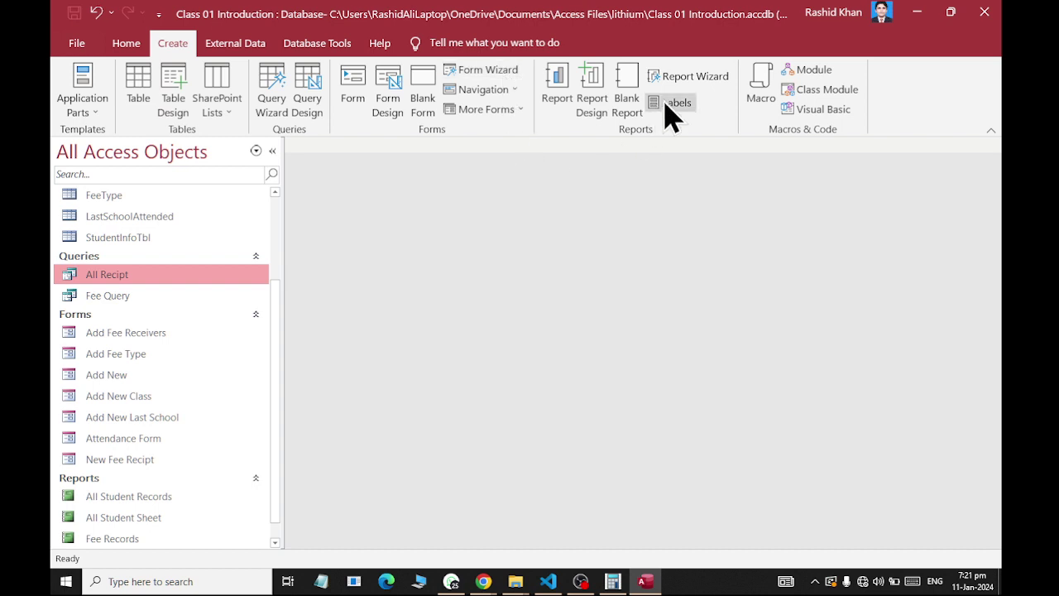
left_click(681, 81)
left_click(501, 257)
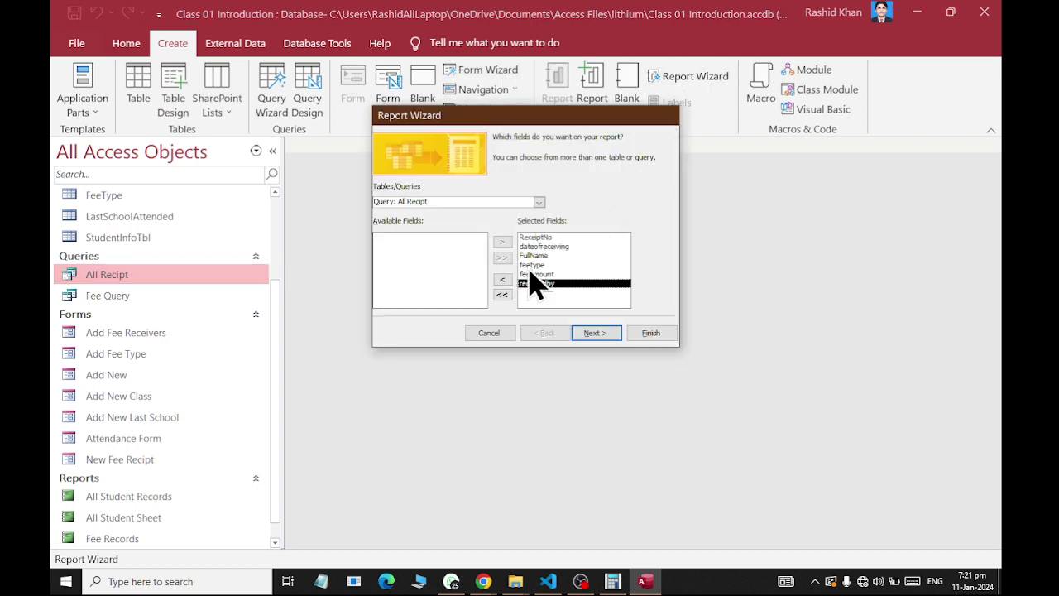
left_click(597, 332)
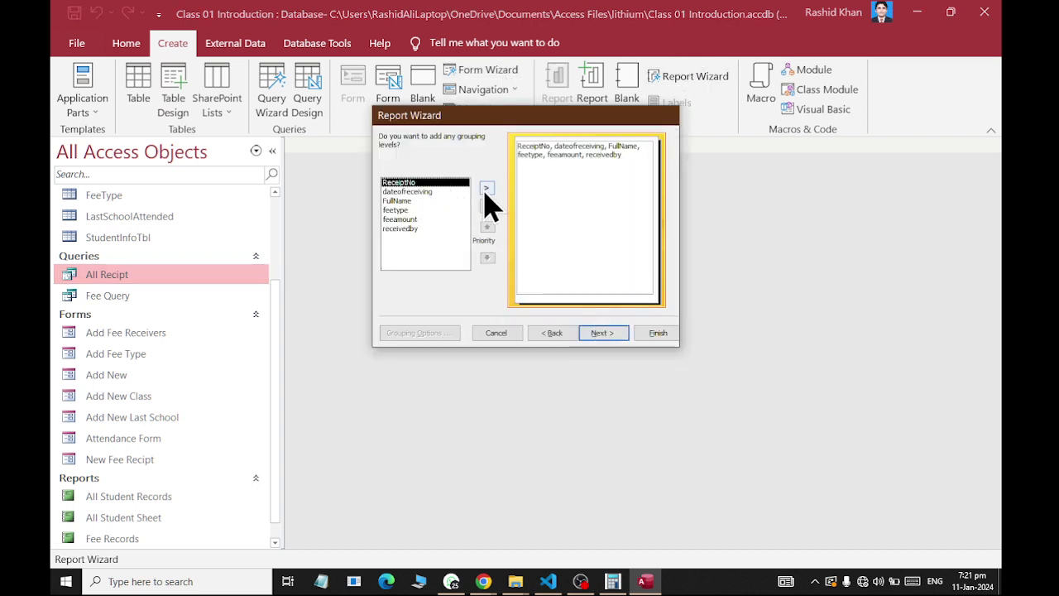
- Group the report by FullName and leave the sort order empty
left_click(443, 203)
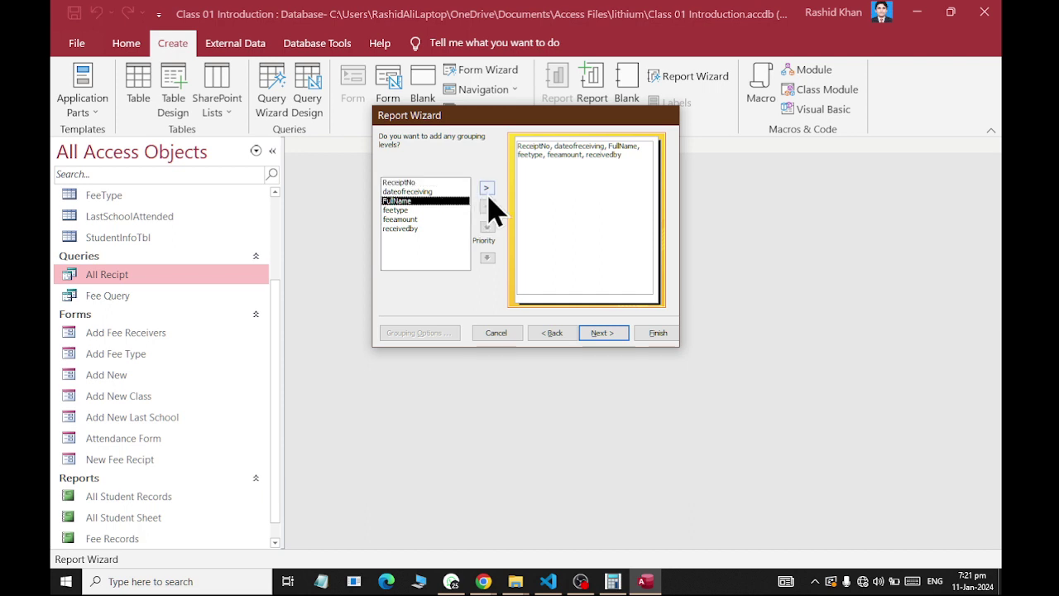
left_click(486, 188)
left_click(602, 332)
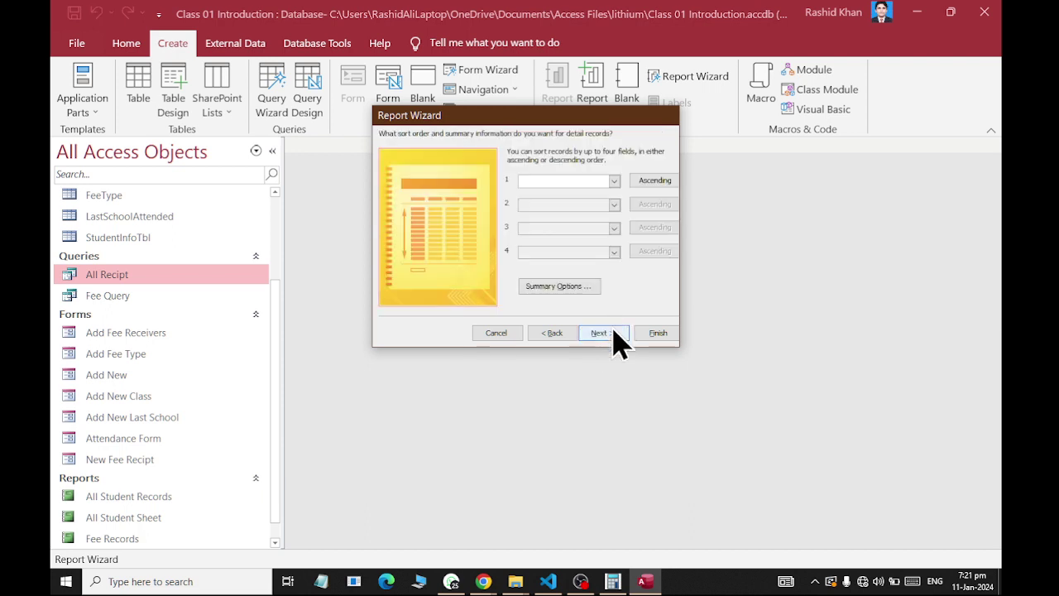
left_click(607, 333)
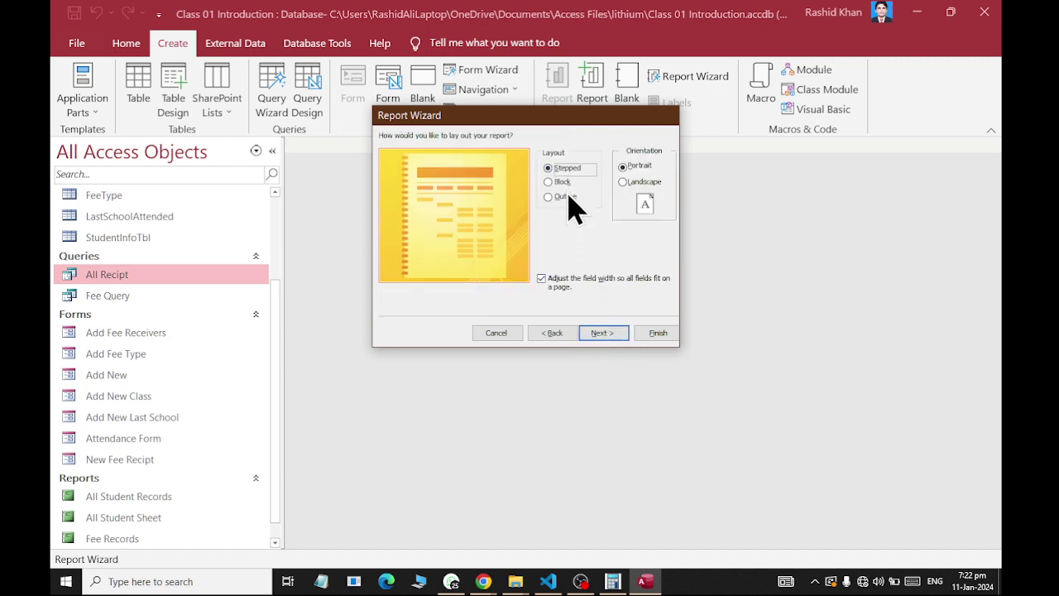
- Compare the layout options, keep Stepped in Portrait orientation, and finish the report with the title All Recipt
left_click(568, 182)
left_click(568, 168)
left_click(569, 196)
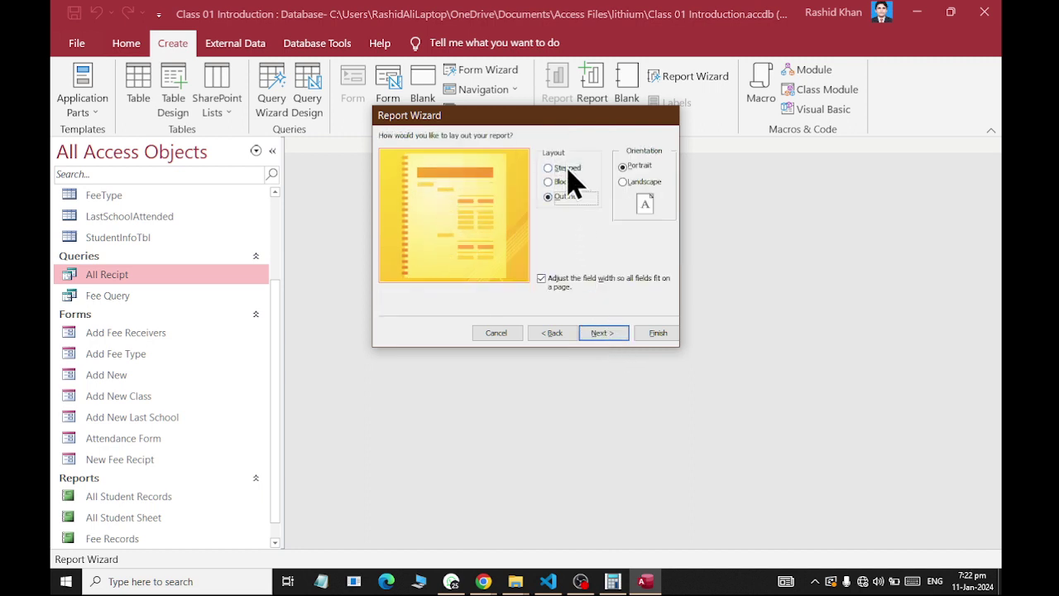
left_click(567, 168)
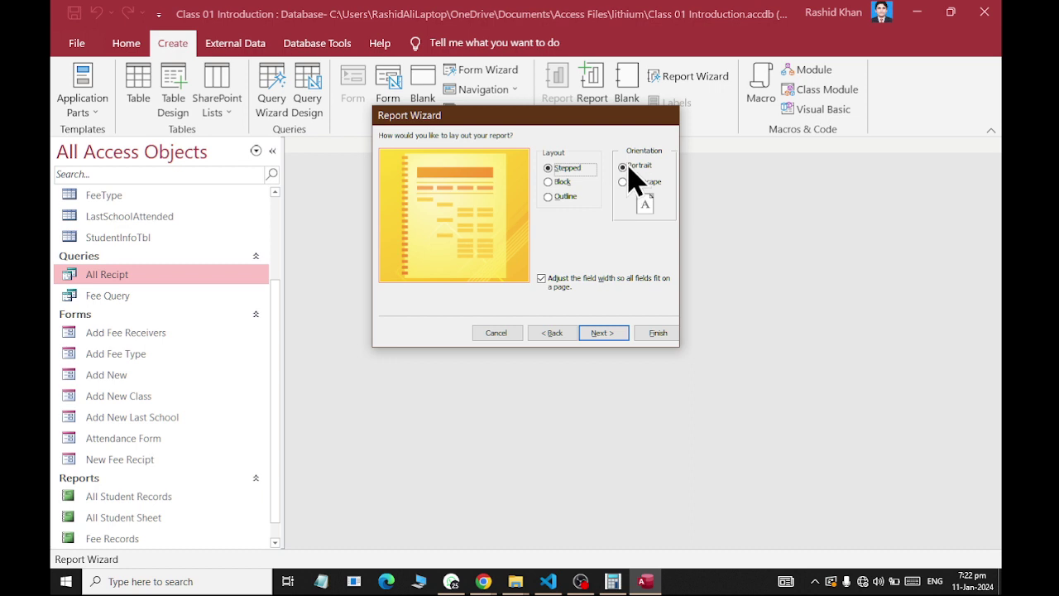
left_click(607, 332)
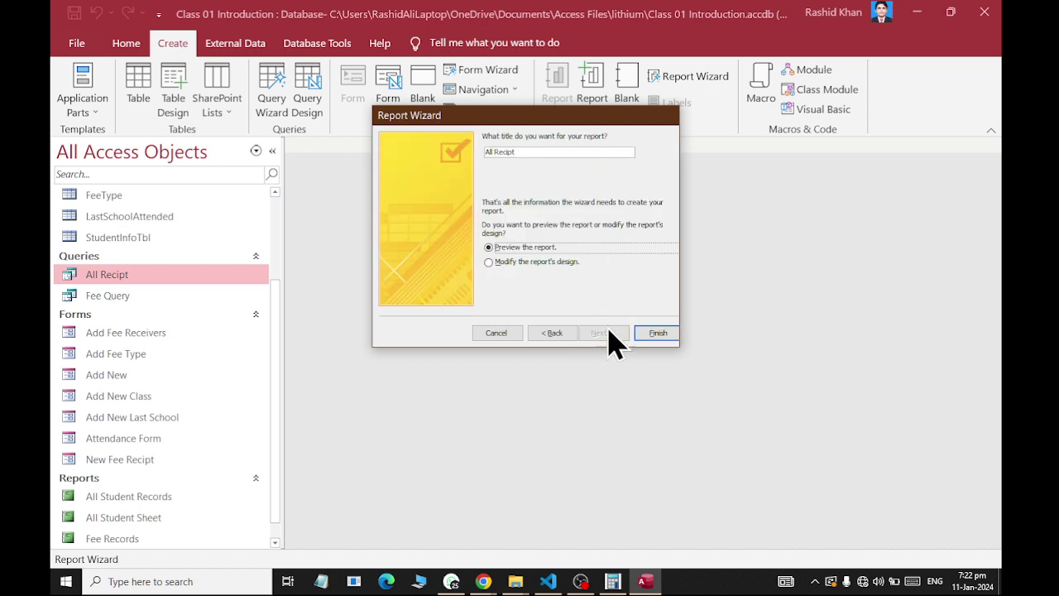
left_click(527, 153)
left_click(654, 333)
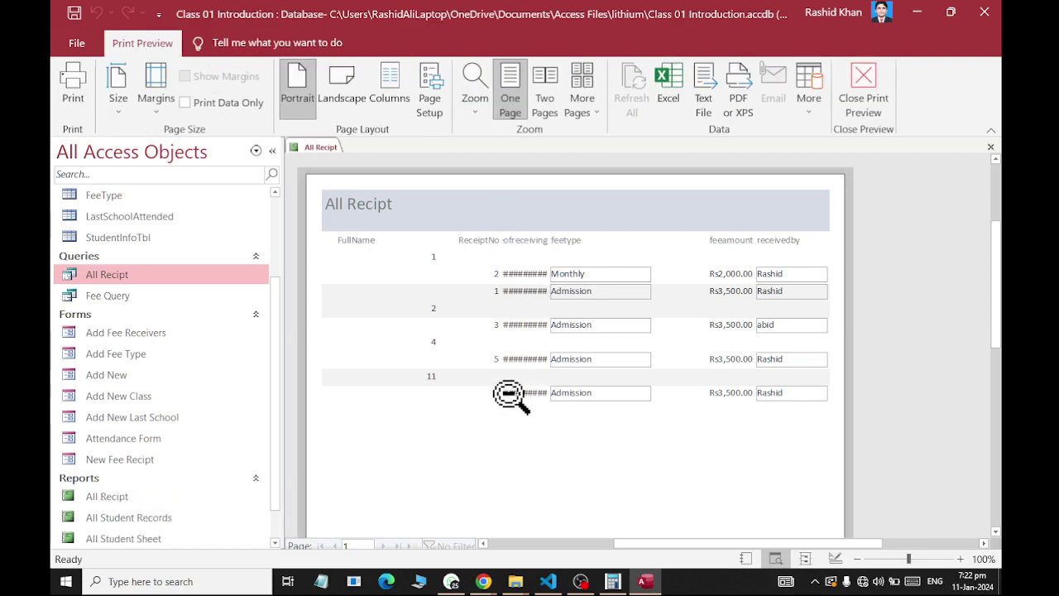
- In Design View of the All Recipt report, arrange the ReceiptNo through receivedby labels and fields in a stacked layout
right_click(319, 147)
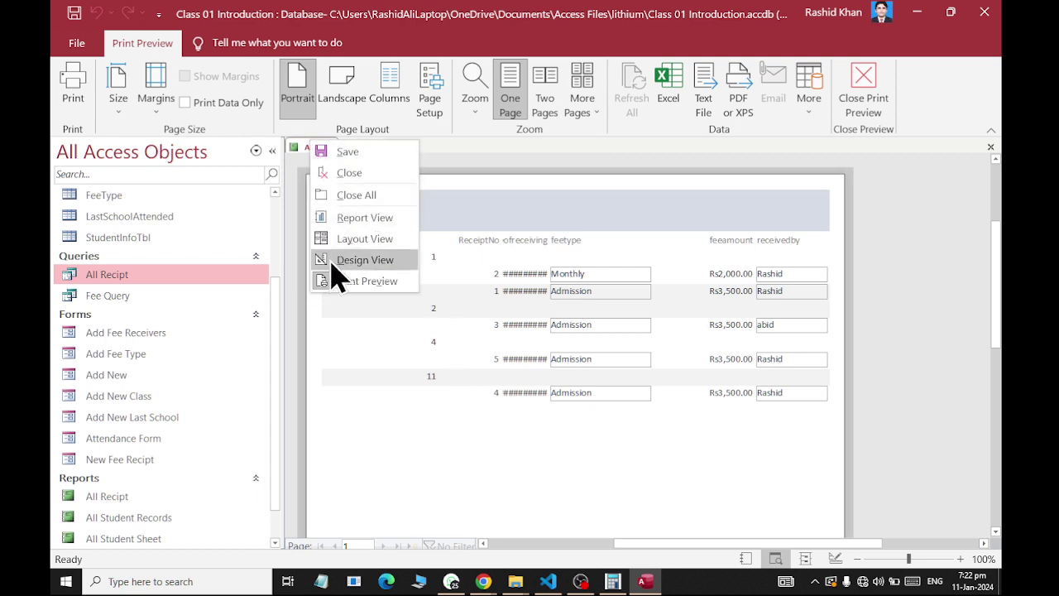
left_click(365, 260)
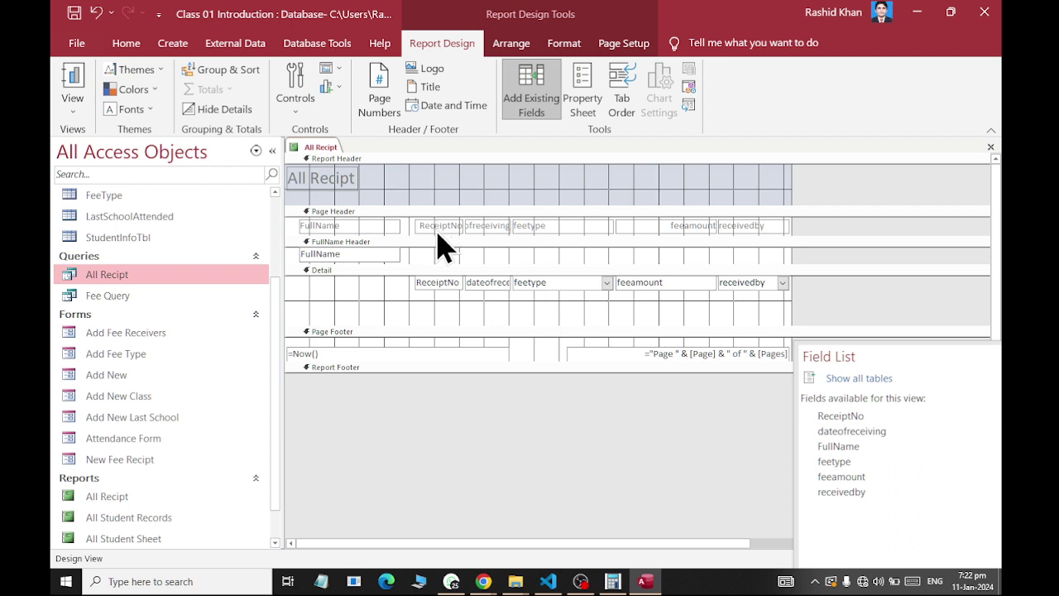
left_click_drag(411, 232, 799, 318)
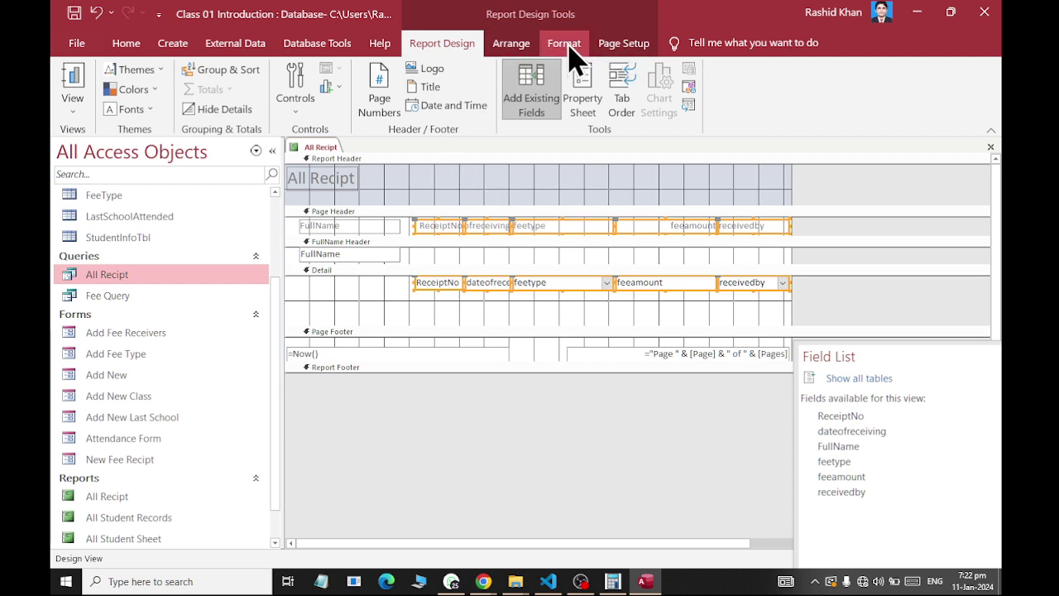
left_click(516, 49)
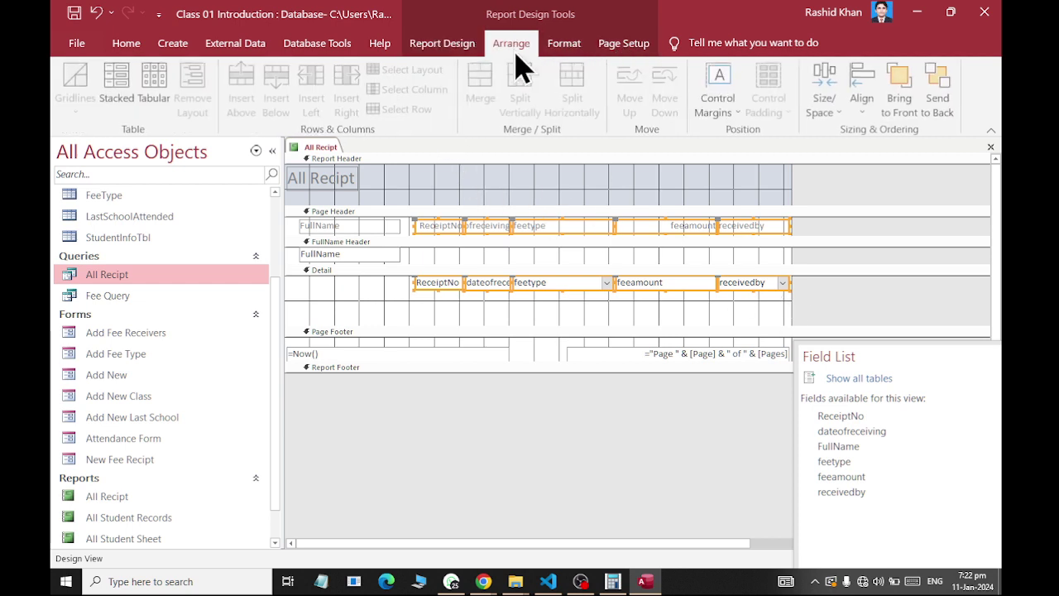
left_click(157, 98)
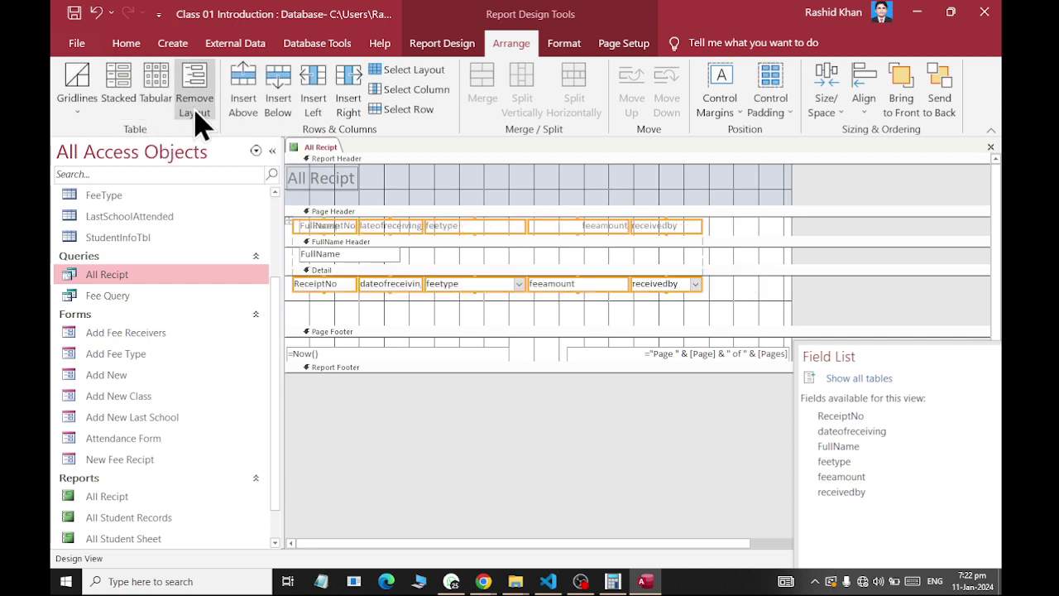
left_click(128, 102)
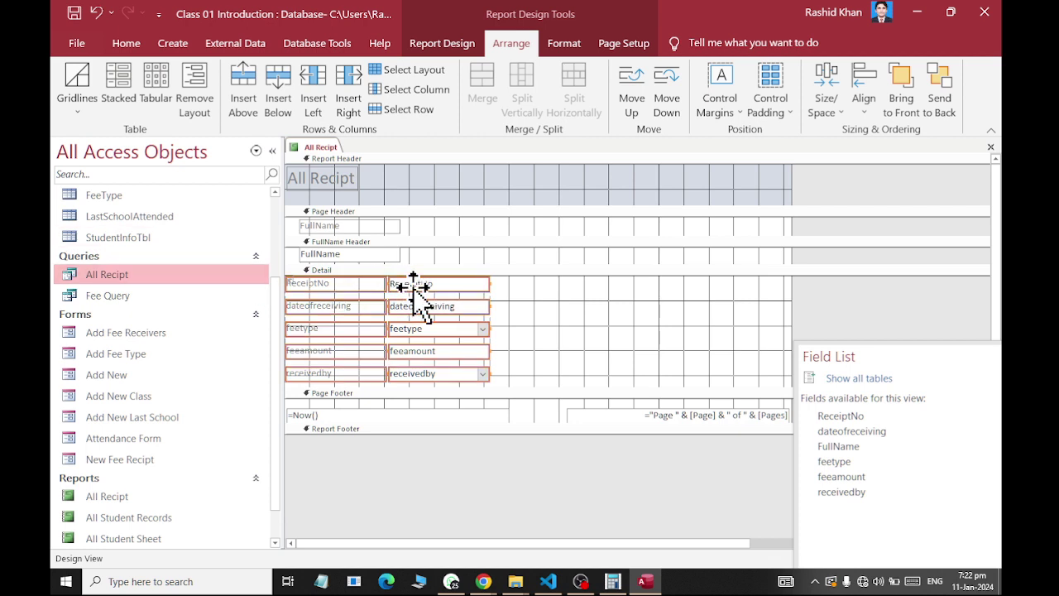
- Move the stacked fields to the right within the Detail section and check the All Recipt report in Report View
left_click_drag(415, 289, 530, 290)
left_click(681, 327)
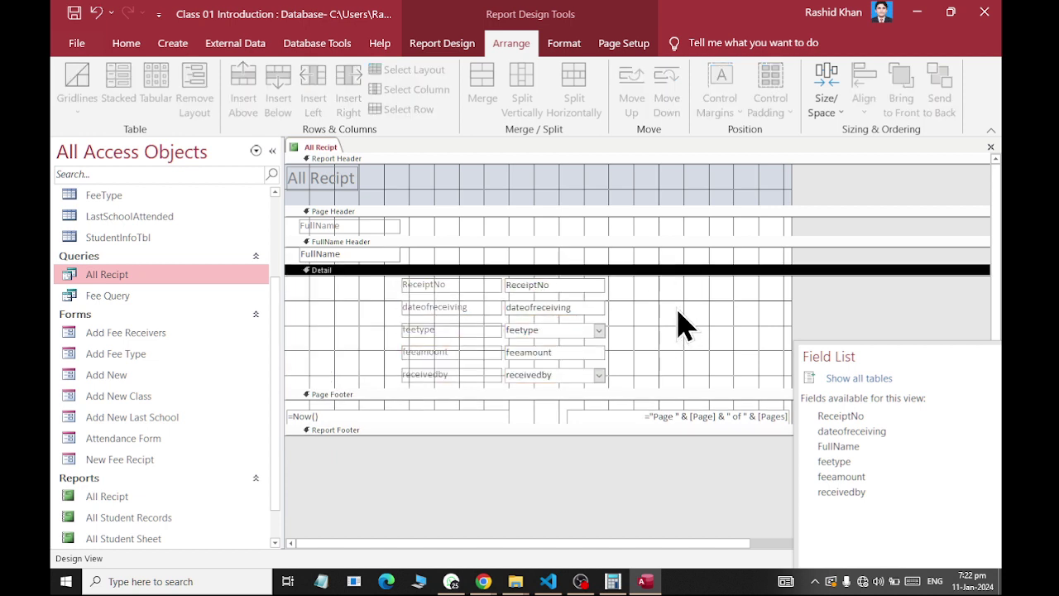
right_click(320, 149)
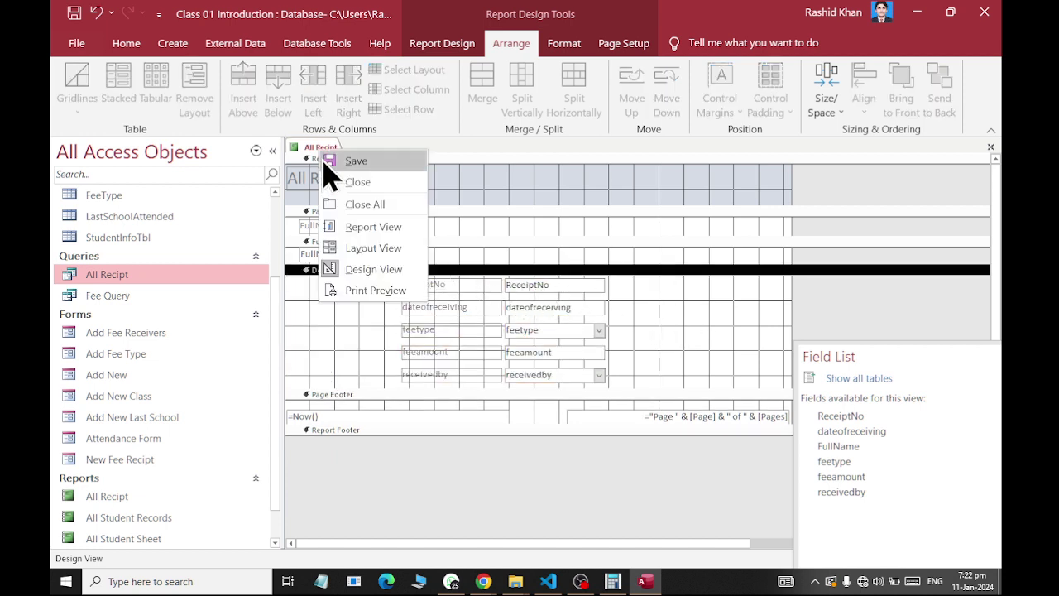
left_click(372, 227)
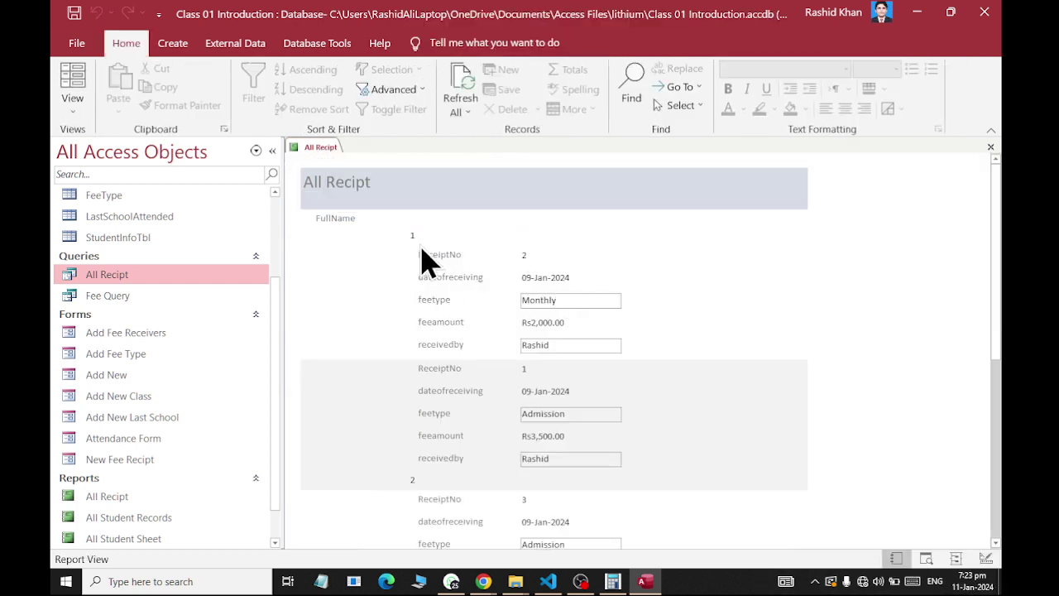
left_click(413, 232)
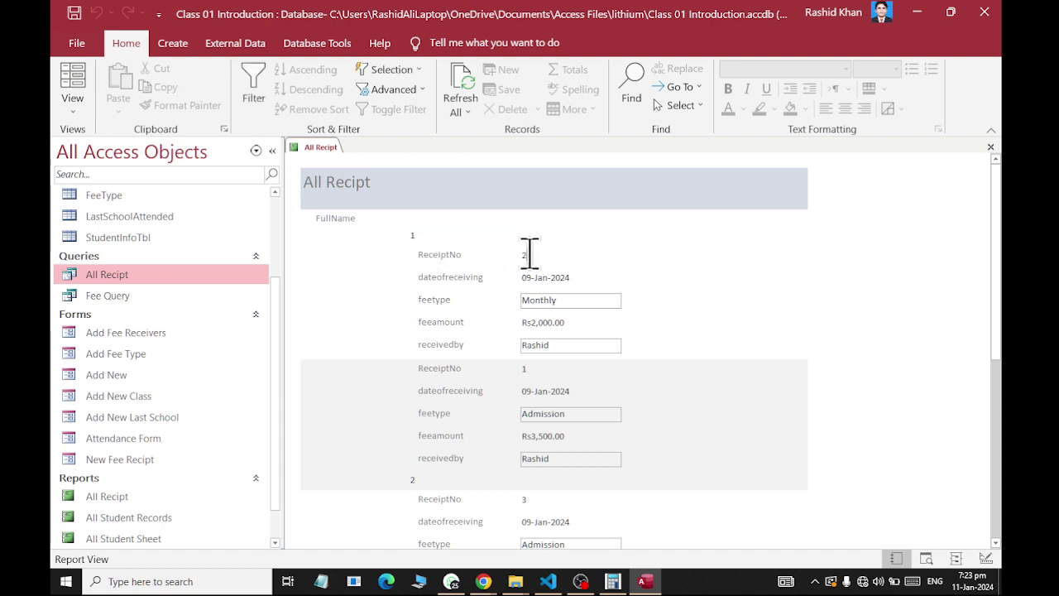
- Examine the group headings and stacked receipt details for each student throughout the All Recipt report
left_click(414, 236)
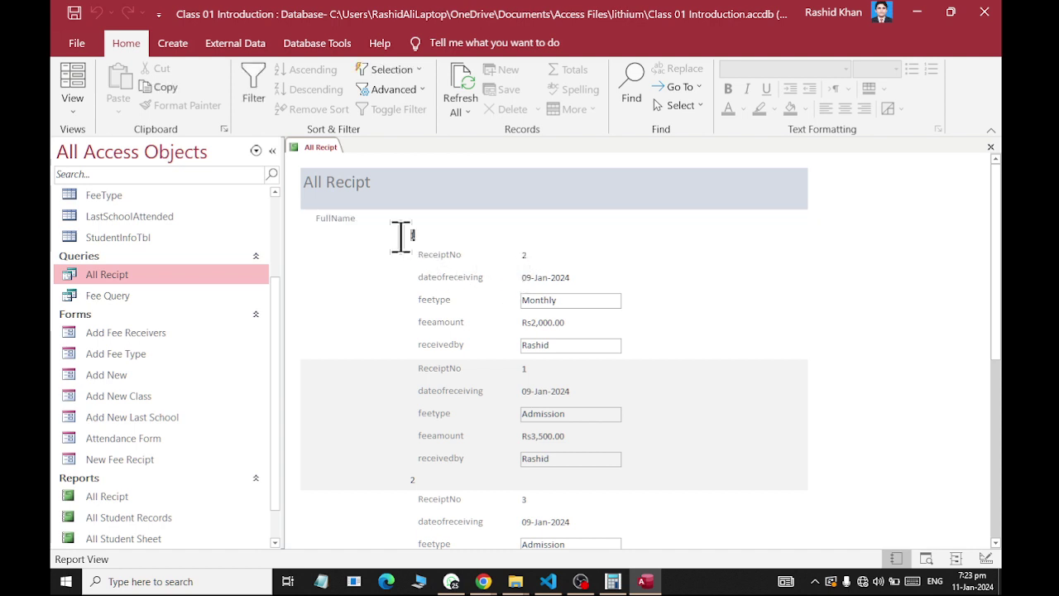
right_click(438, 459)
key("Escape")
left_click(505, 269)
left_click(373, 238)
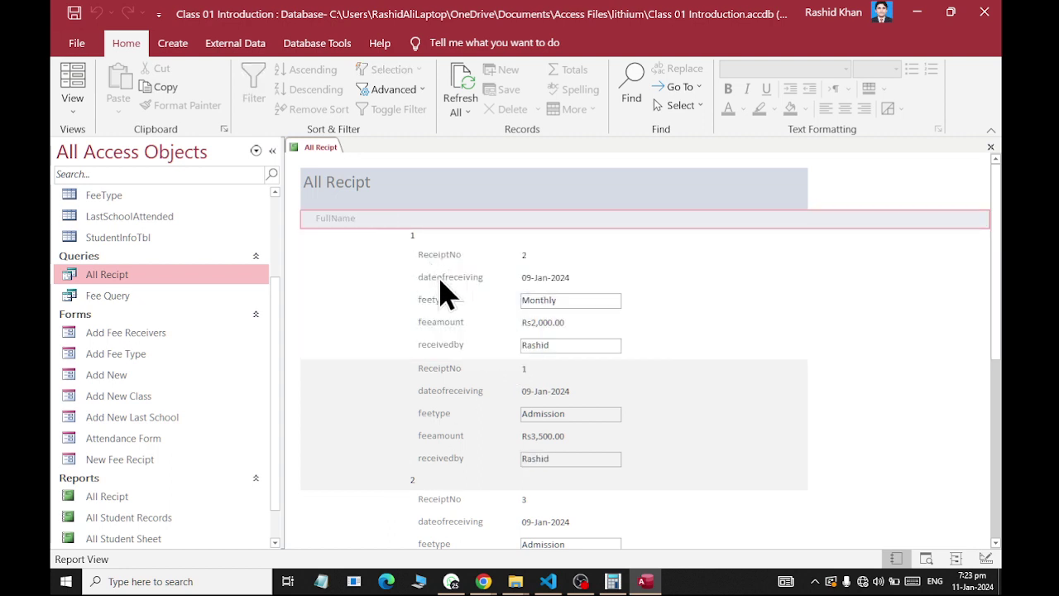
left_click(528, 254)
left_click(561, 331)
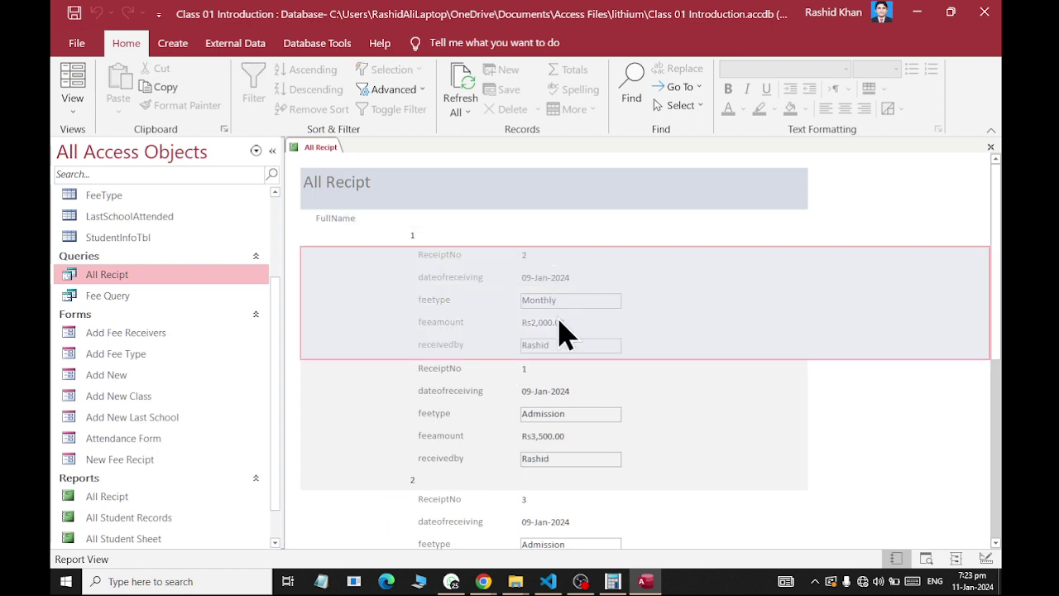
left_click(572, 300)
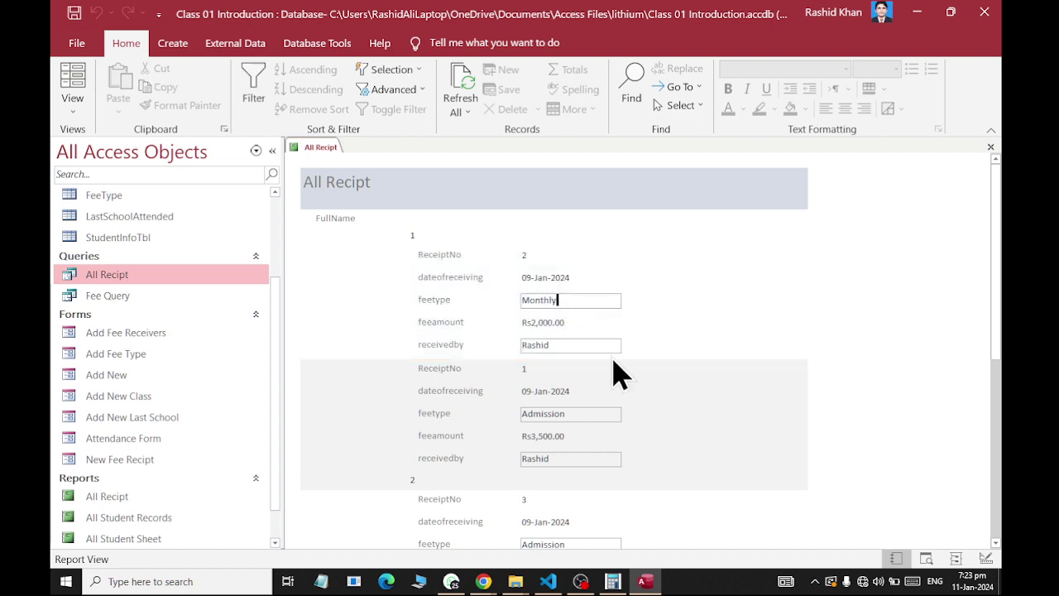
left_click(587, 321)
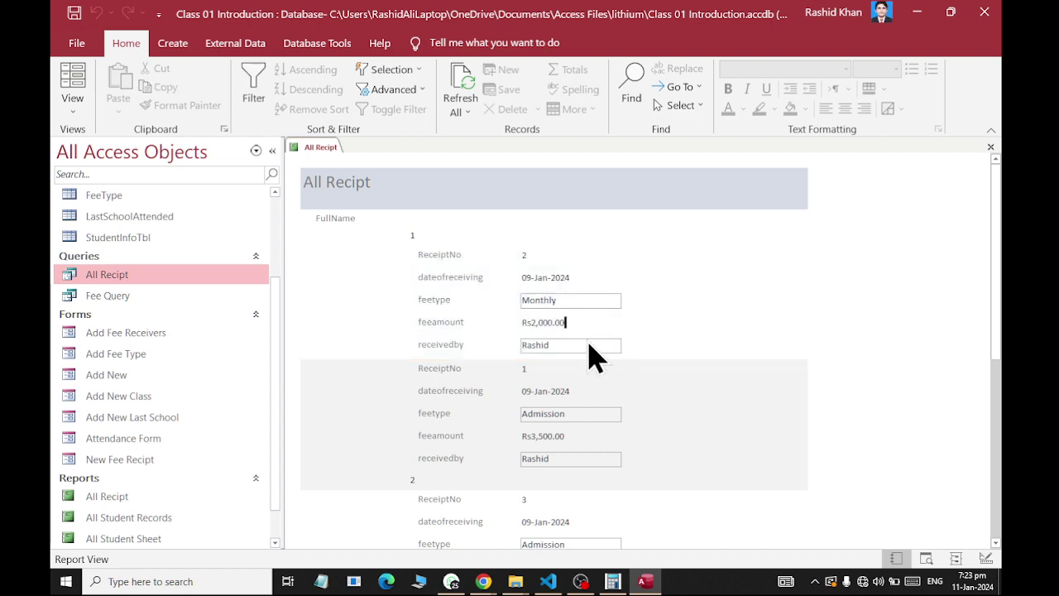
scroll(588, 341, "down", 2)
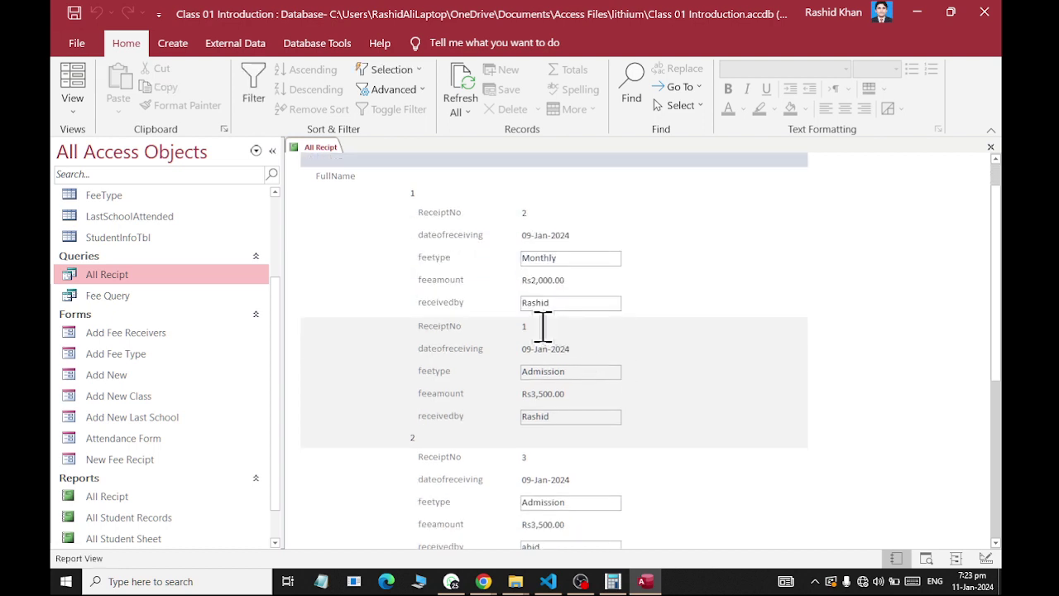
scroll(555, 364, "down", 1)
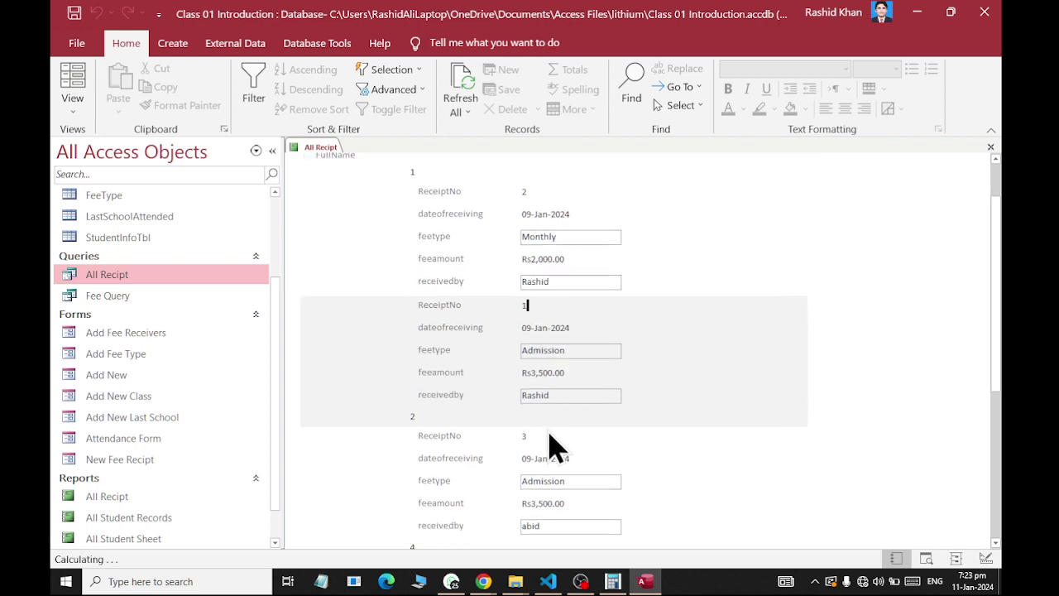
scroll(548, 430, "down", 4)
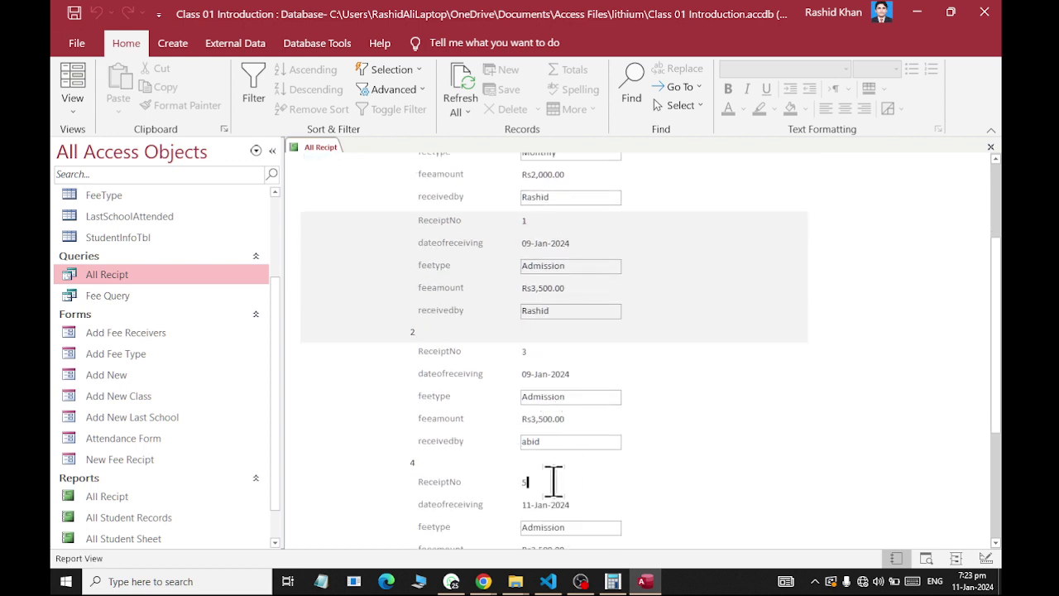
scroll(554, 481, "down", 8)
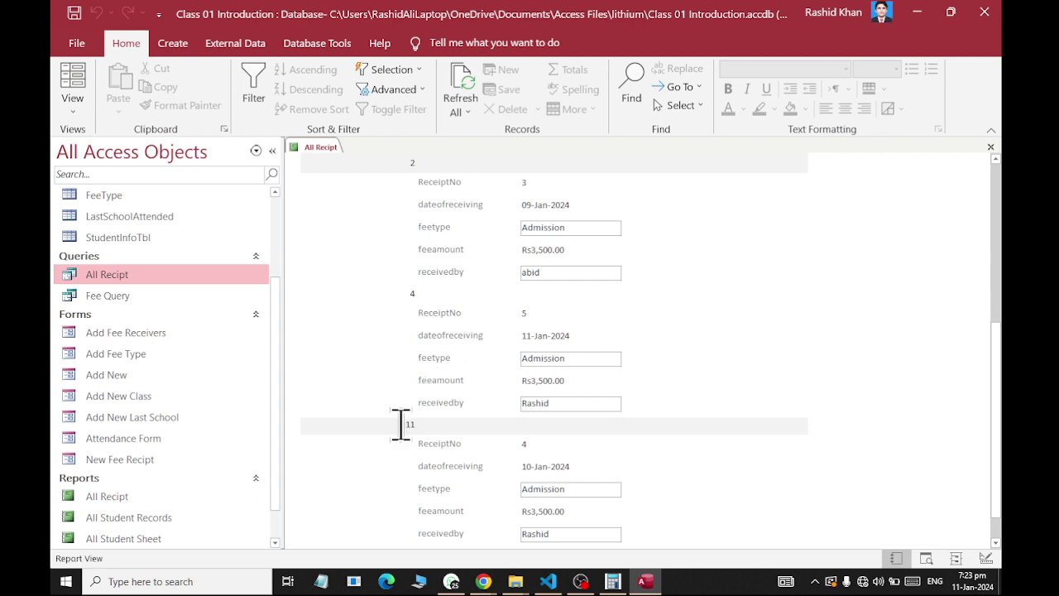
- Inspect the FullName heading label and the stacked receipt controls in Design View, and close the All Recipt report
right_click(321, 149)
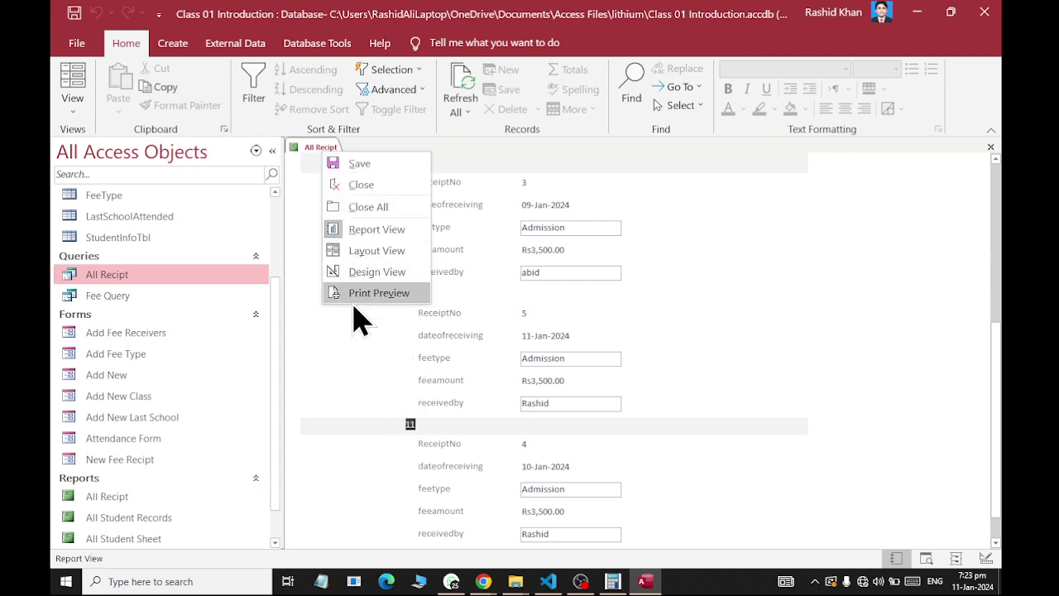
left_click(371, 278)
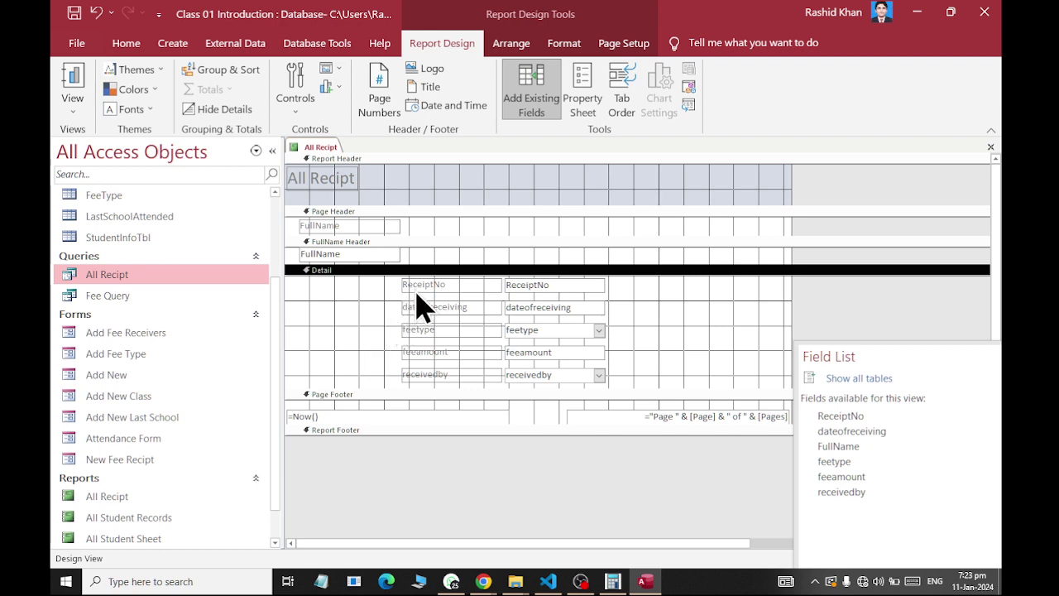
left_click(414, 287)
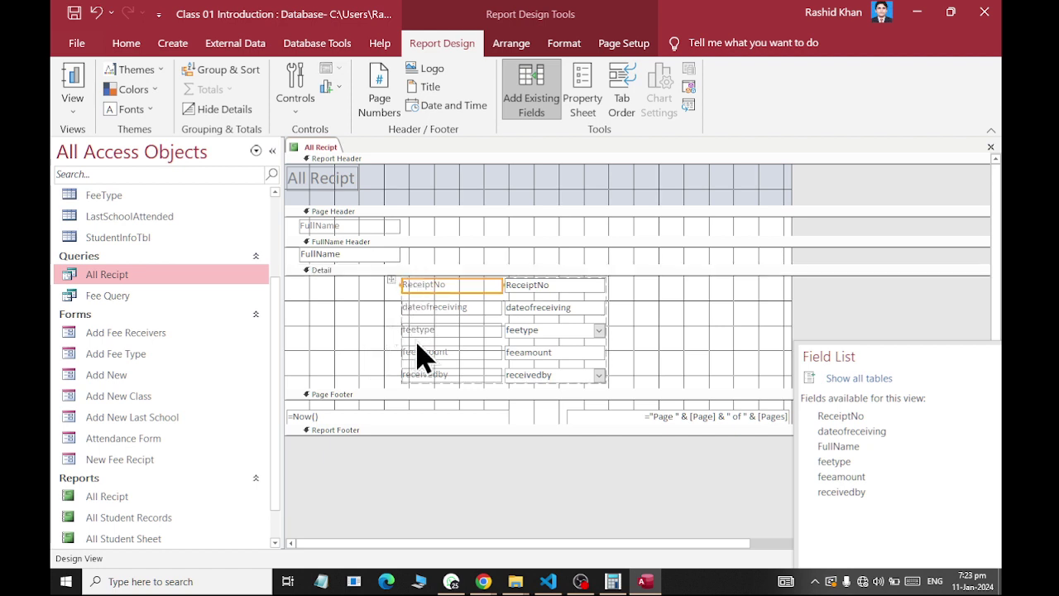
left_click(355, 321)
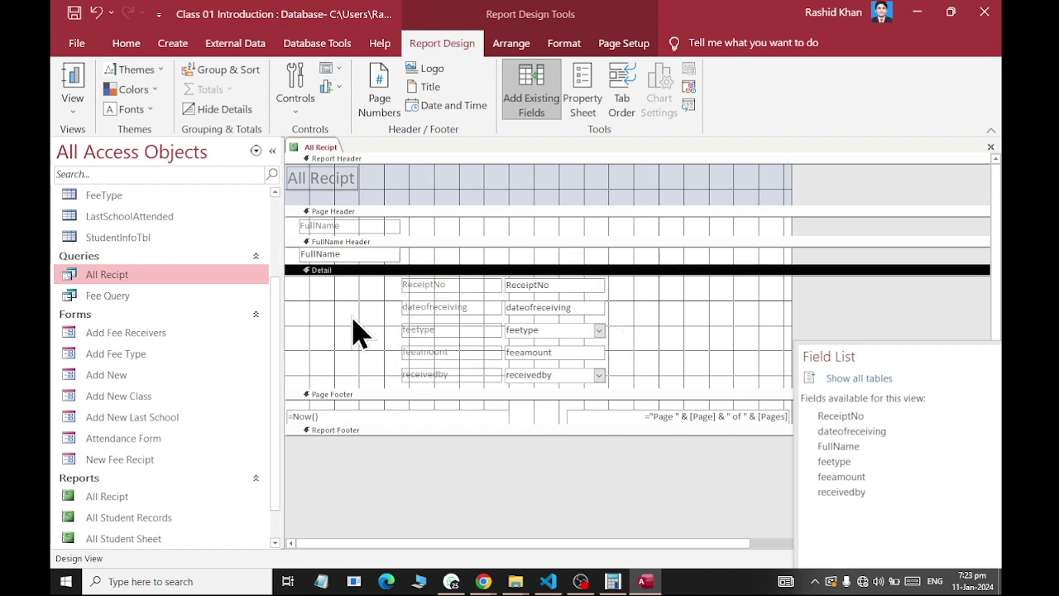
left_click(376, 225)
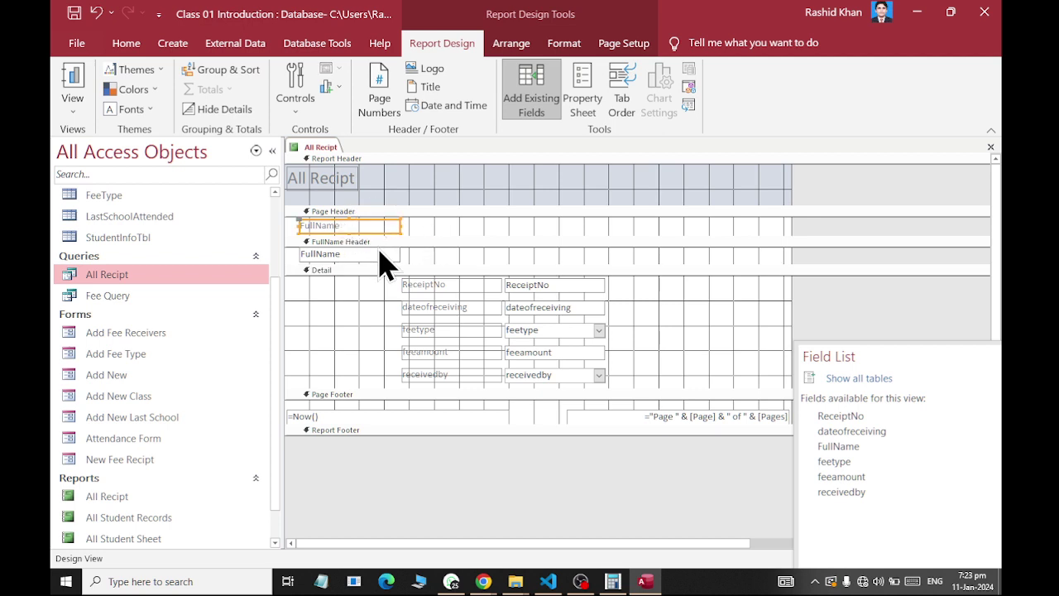
right_click(327, 148)
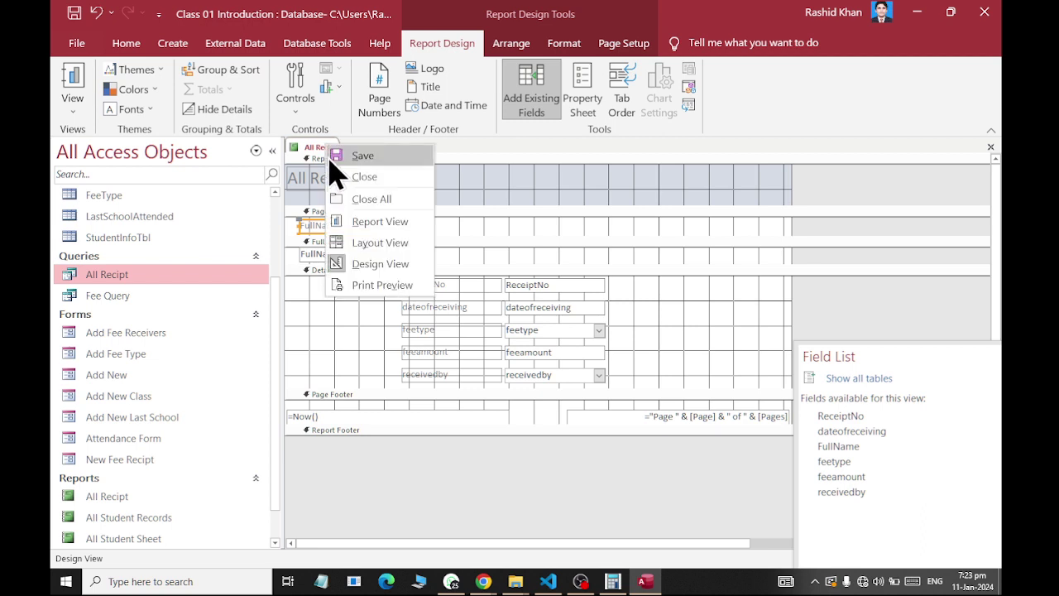
left_click(354, 180)
- Reopen the All Recipt report to review its FullName group heading, and close it again
scroll(149, 513, "down", 1)
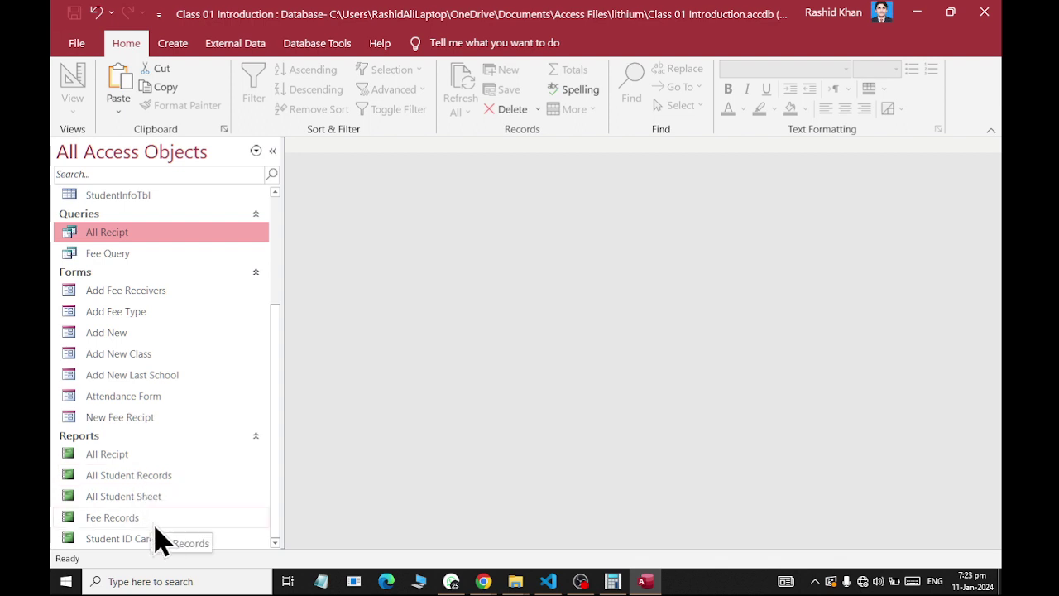
left_click(122, 460)
double_click(121, 461)
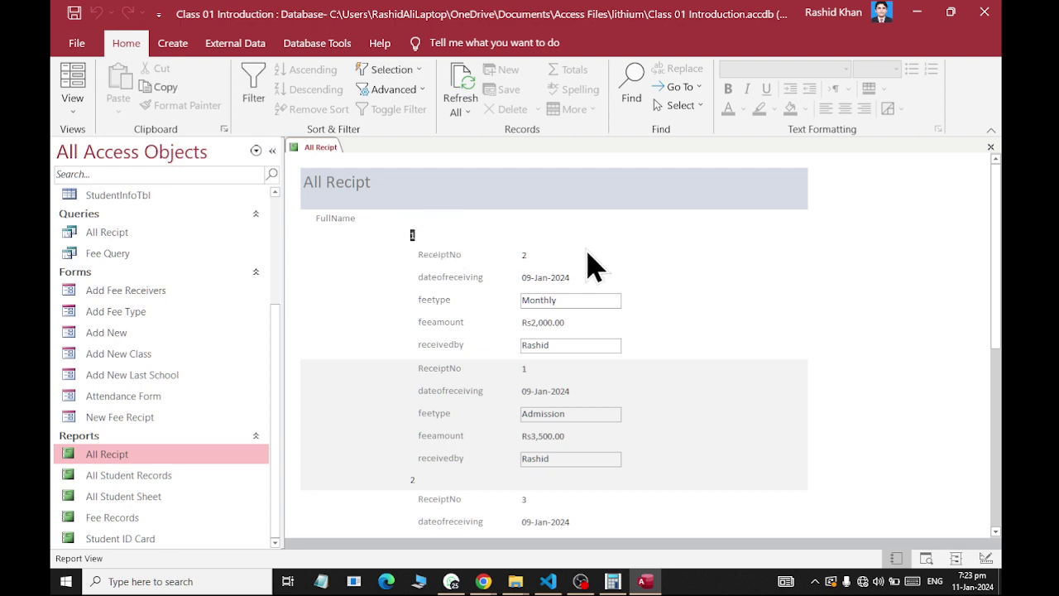
right_click(323, 149)
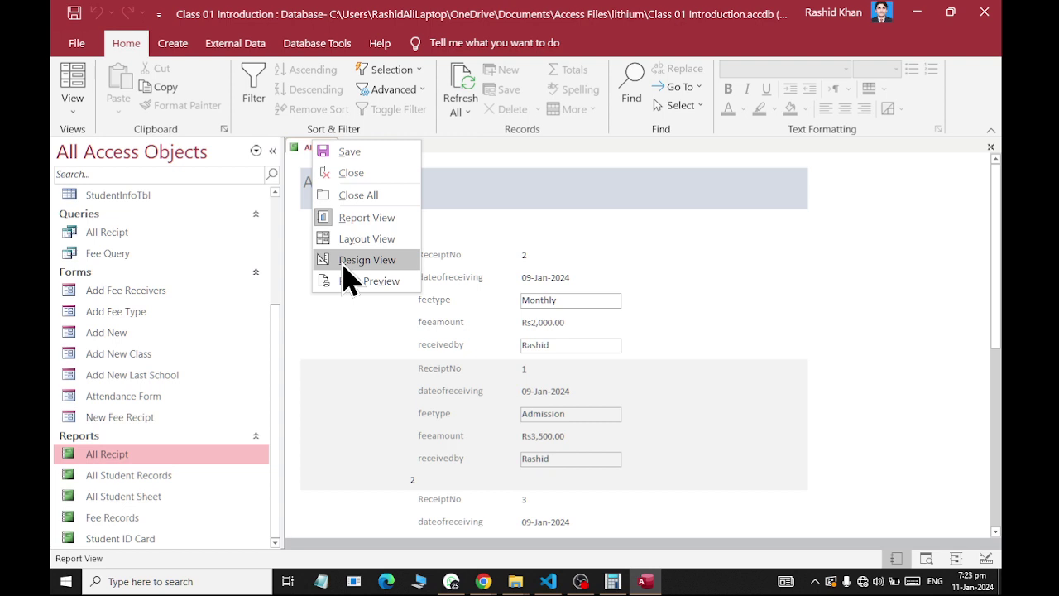
right_click(306, 149)
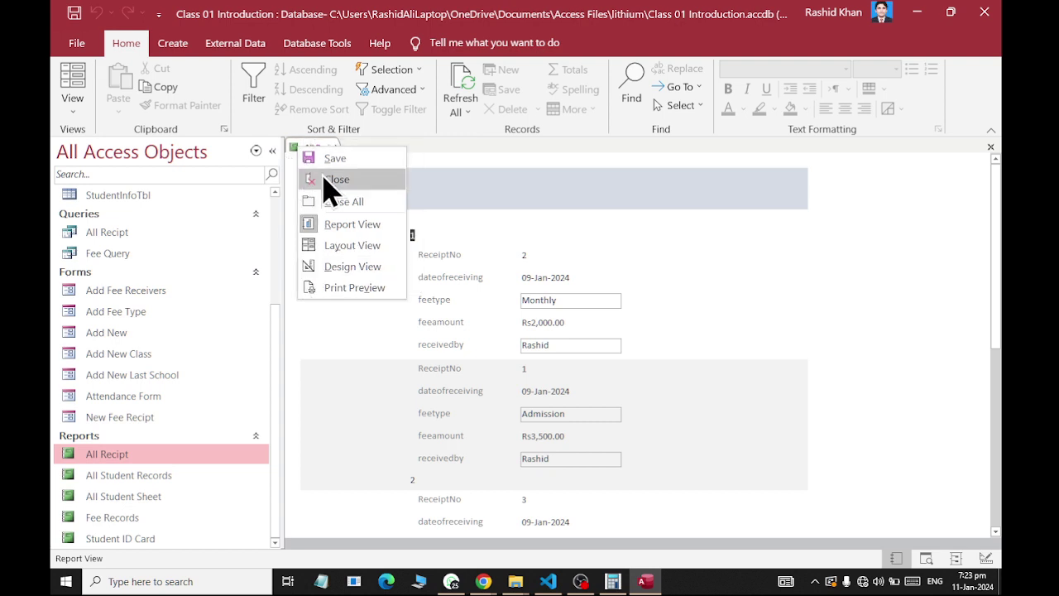
left_click(325, 180)
- Open the All Recipt query to check the FullName column in its datasheet, and close the query
scroll(130, 272, "up", 3)
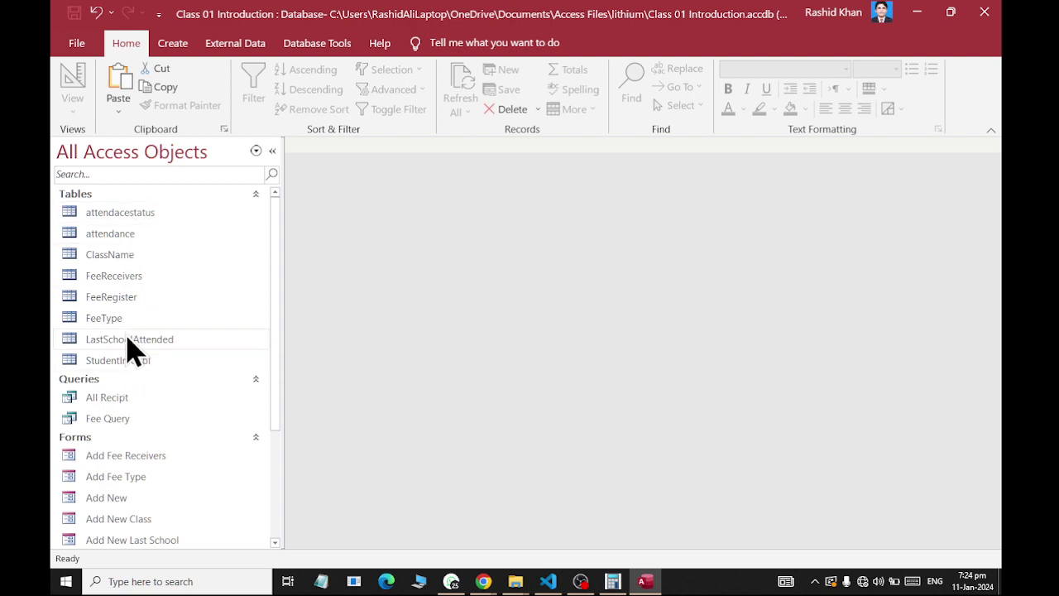
scroll(139, 414, "down", 1)
double_click(125, 367)
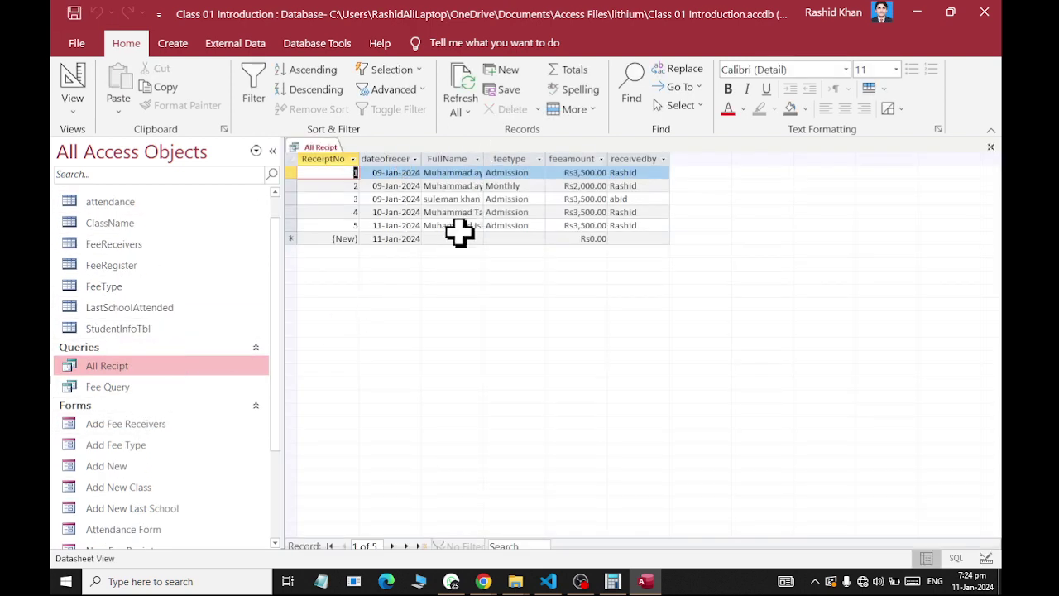
right_click(331, 149)
left_click(343, 176)
- In Design View of the All Recipt report, add the FullName field to the FullName Header section below the existing text box
scroll(138, 317, "down", 2)
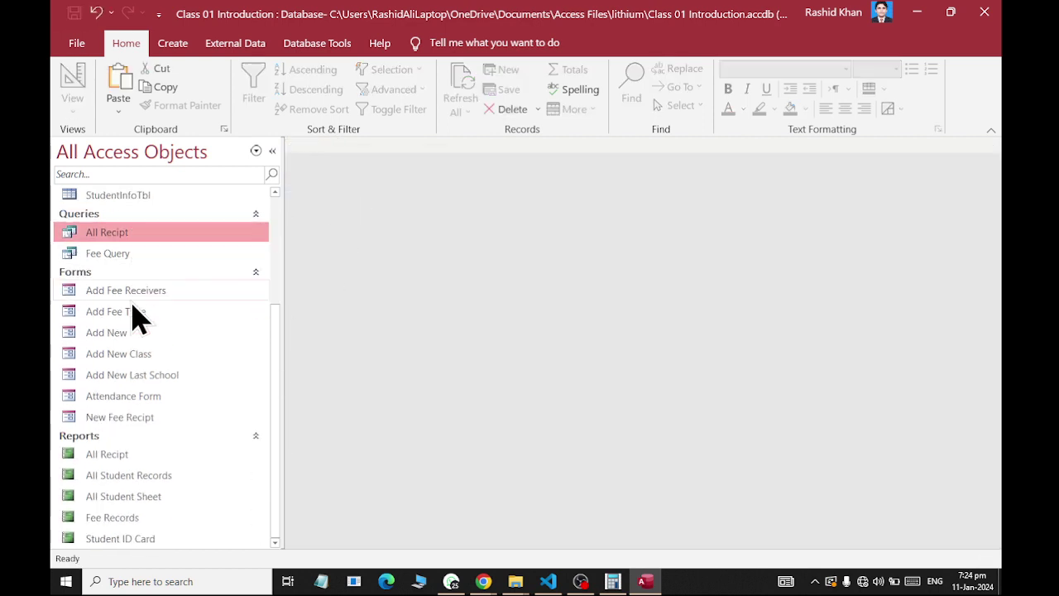
left_click(124, 460)
right_click(124, 461)
left_click(174, 223)
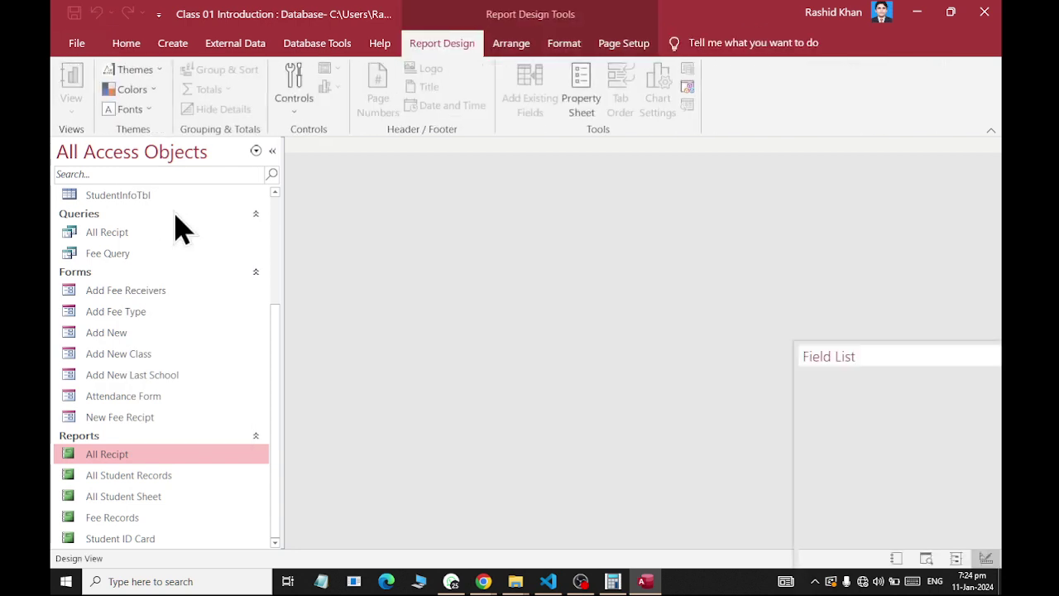
left_click(384, 255)
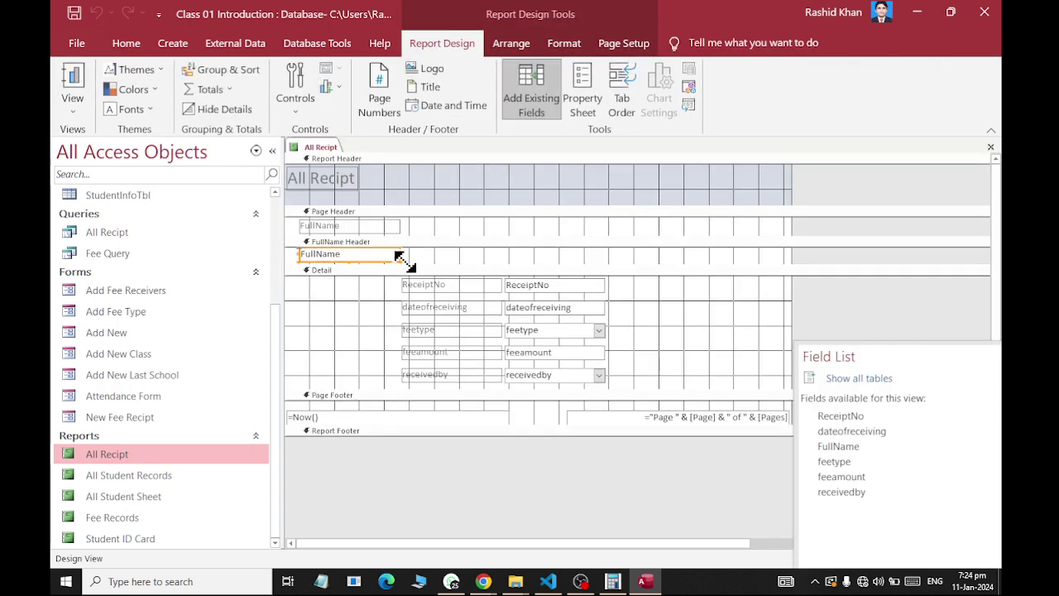
left_click_drag(880, 343, 865, 211)
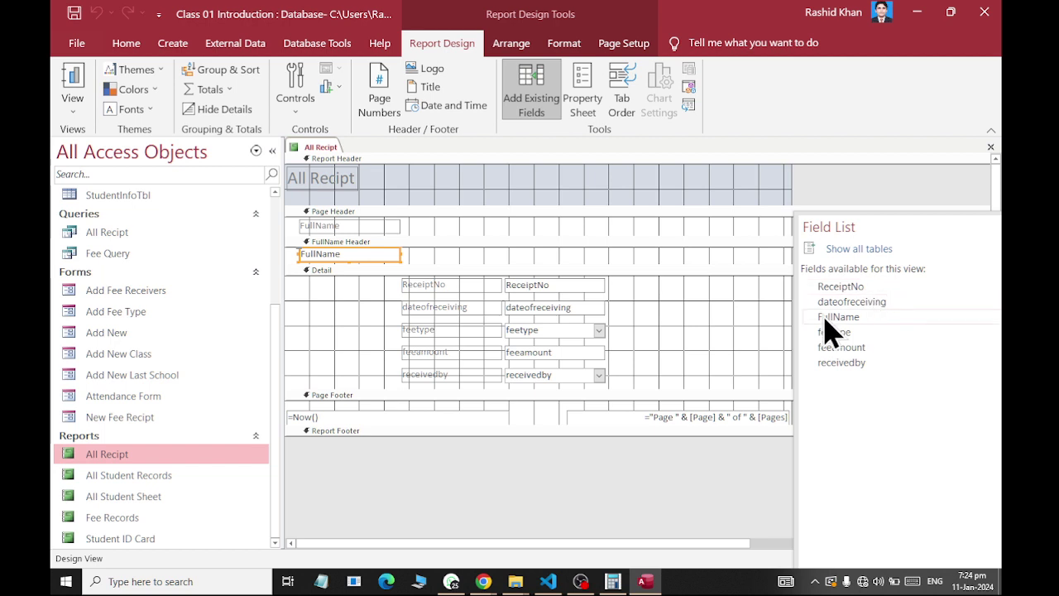
left_click_drag(825, 320, 426, 264)
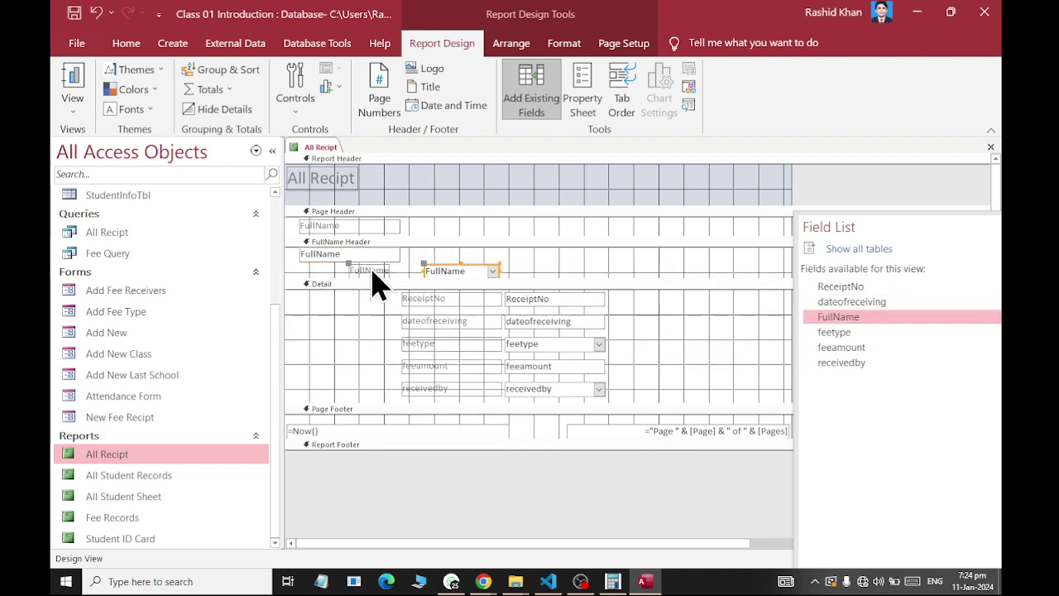
- Check the added FullName field against the existing group heading in Report View
left_click(348, 254)
right_click(329, 147)
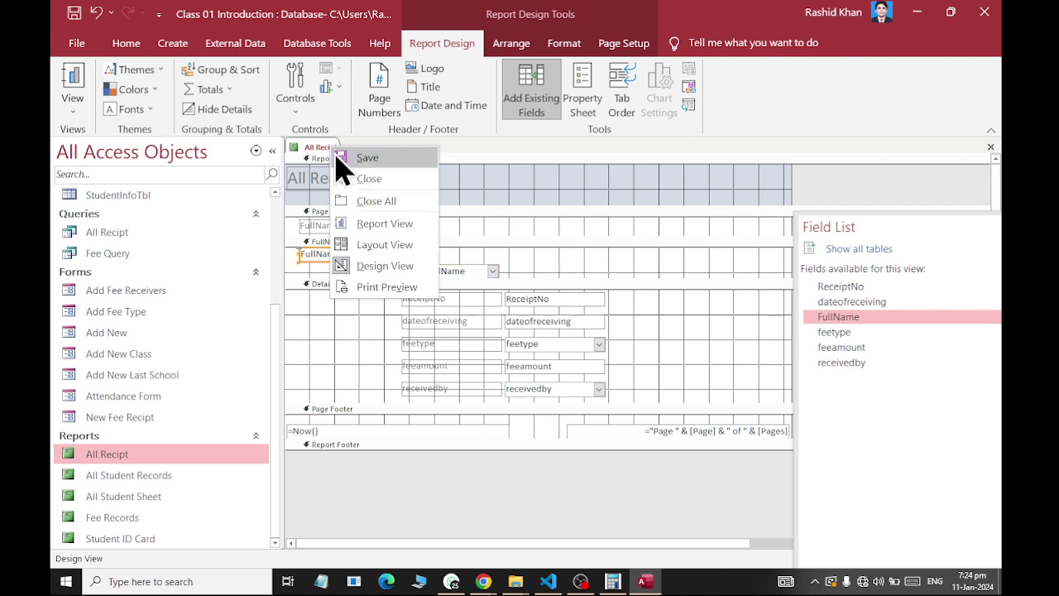
left_click(397, 225)
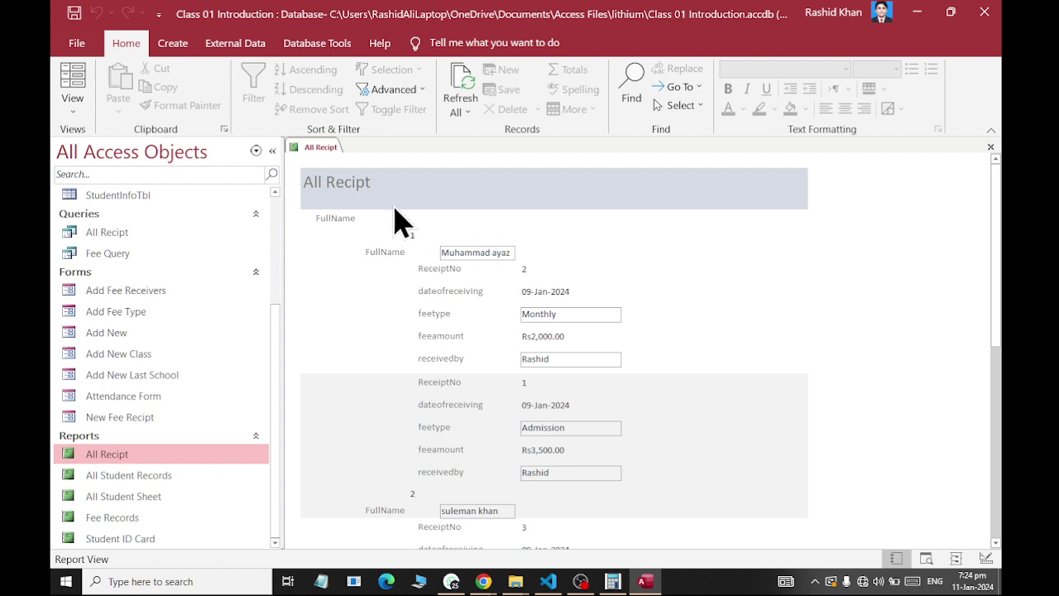
- Back in Design View, change the caption of the Page Header label to Roll No
right_click(331, 150)
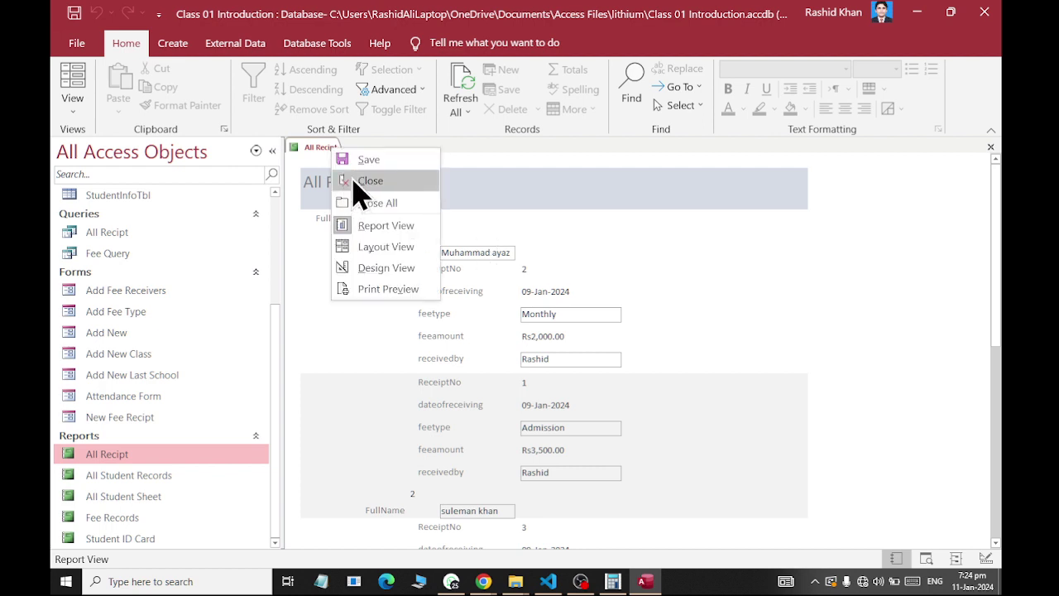
left_click(397, 270)
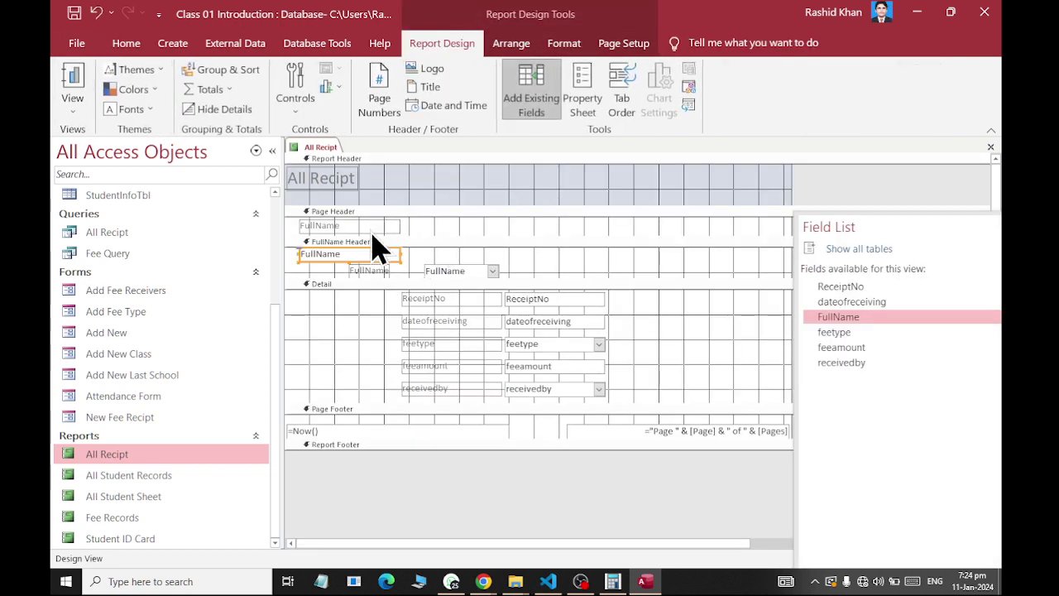
left_click(369, 225)
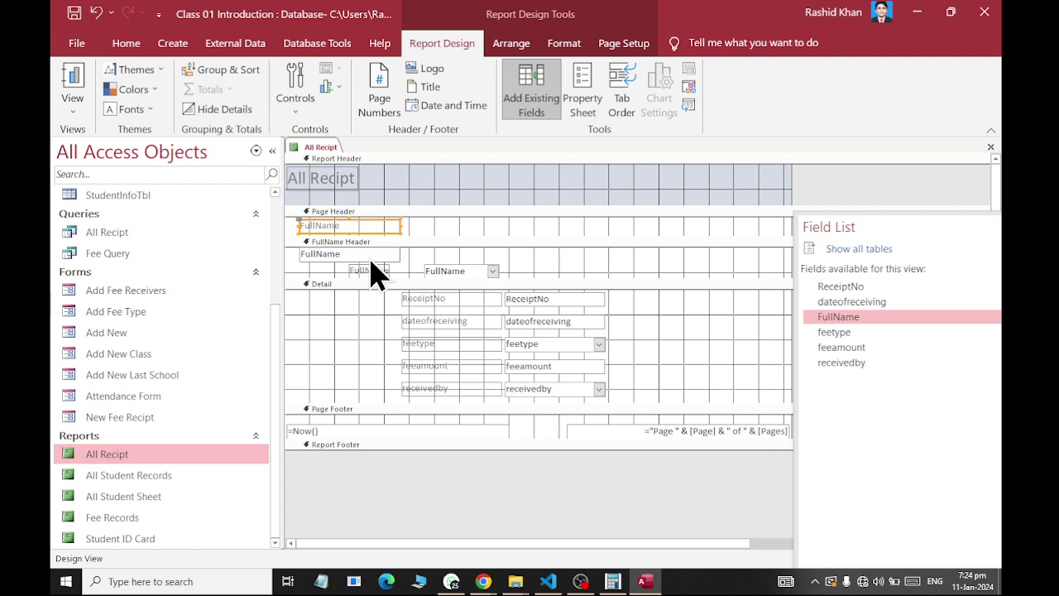
double_click(351, 225)
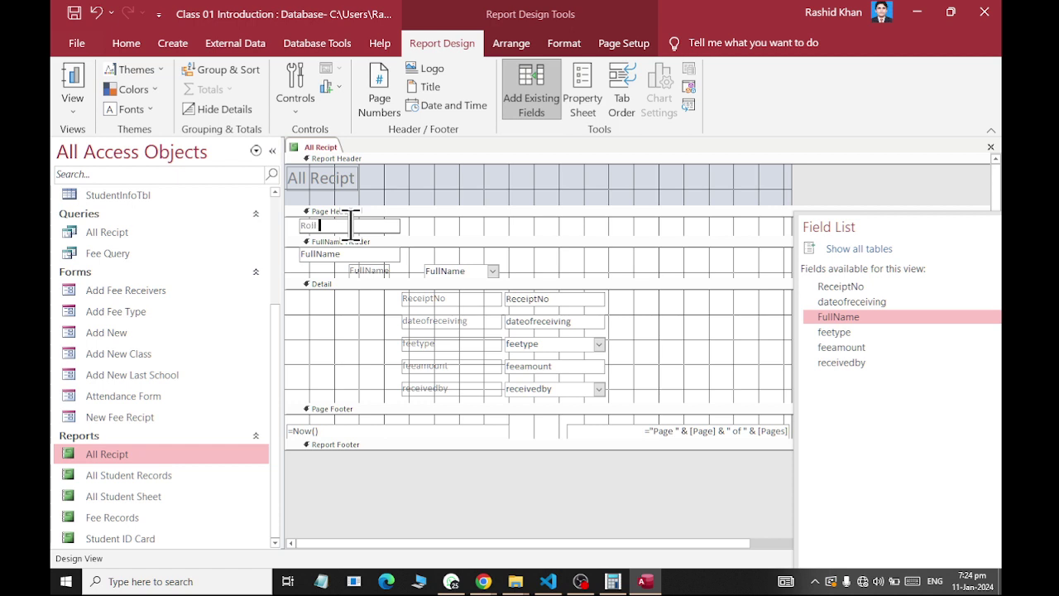
left_click(468, 230)
- Move the added FullName combo box and its label up beside the existing FullName text box, and nudge the label right
left_click(451, 270)
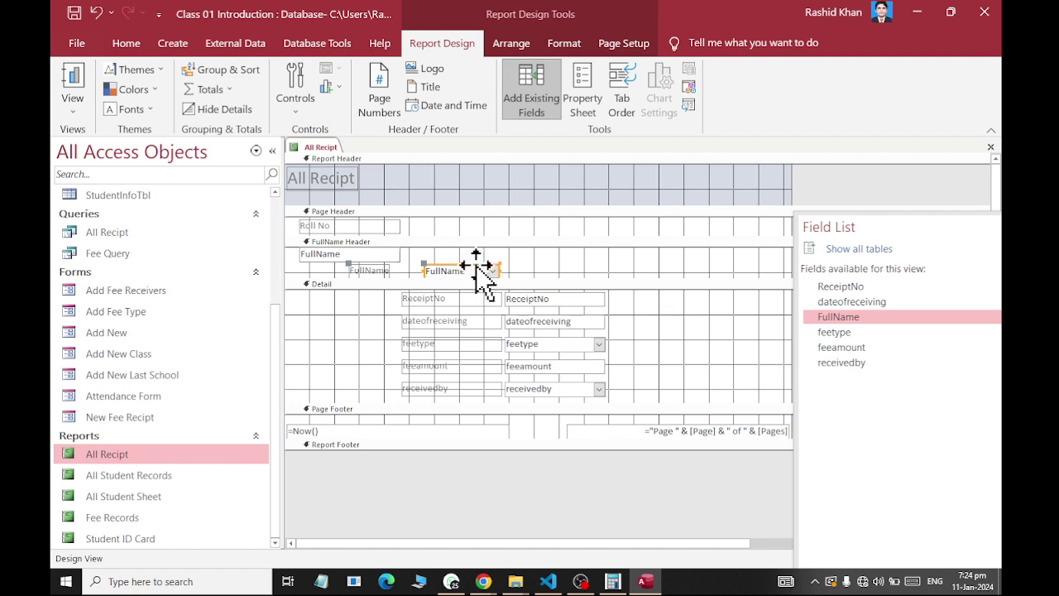
left_click_drag(477, 264, 545, 251)
left_click(423, 258)
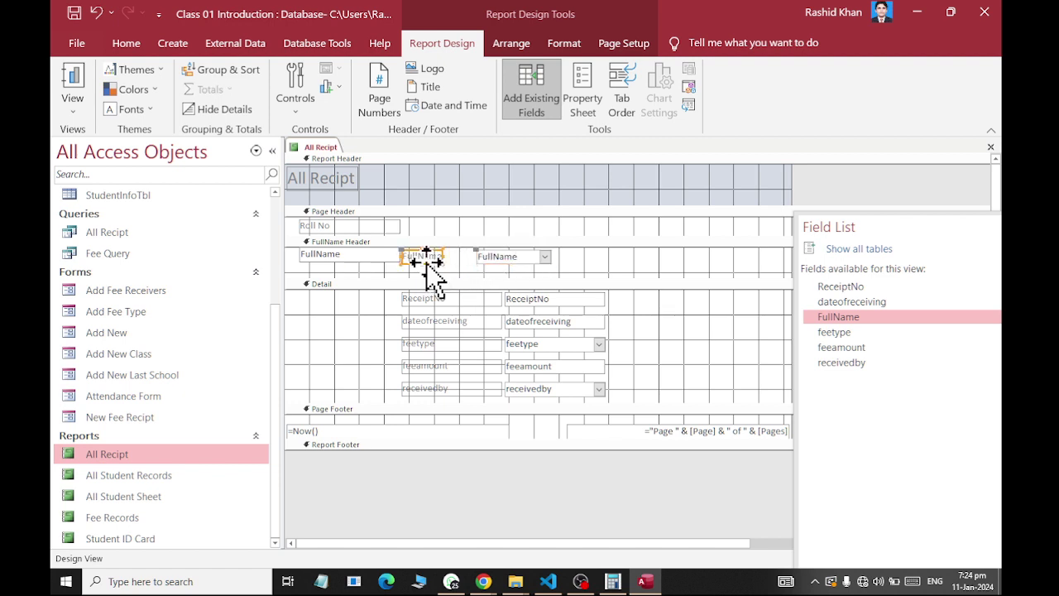
mouse_move(405, 260)
left_mouse_down()
mouse_move(425, 225)
mouse_move(411, 217)
mouse_move(418, 260)
left_mouse_up()
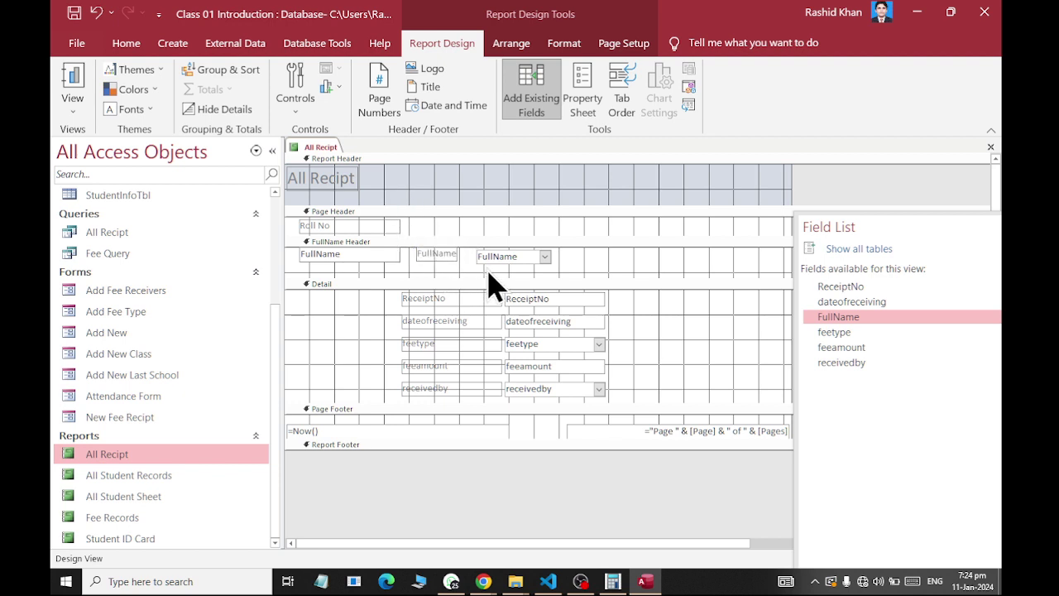
- Cut the FullName label from the FullName Header section and paste it into the Page Header section
left_click_drag(485, 268, 420, 248)
left_click(433, 255)
key("Delete")
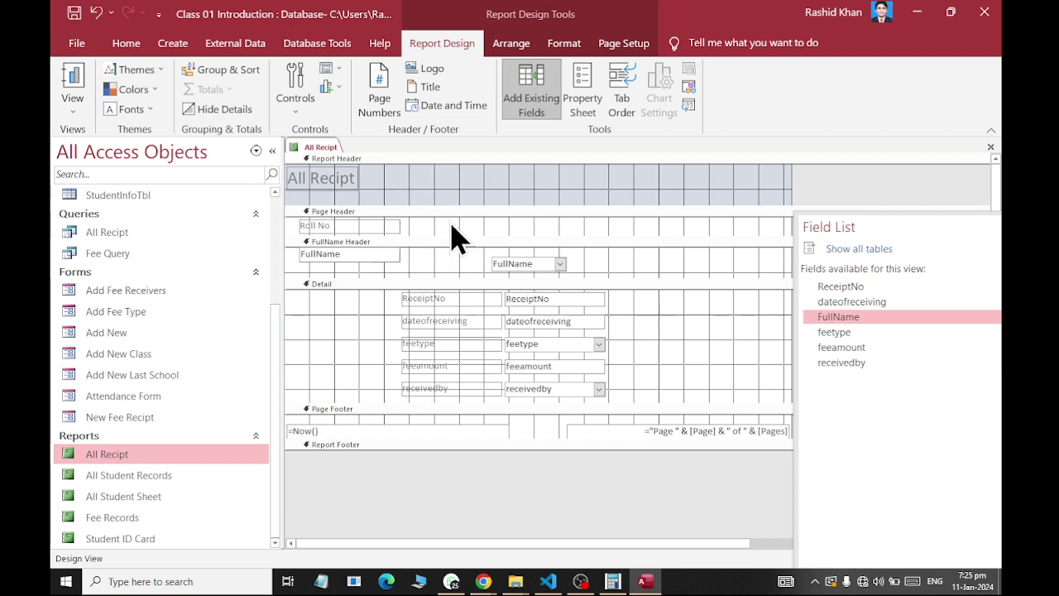
left_click(456, 230)
key("ctrl+v")
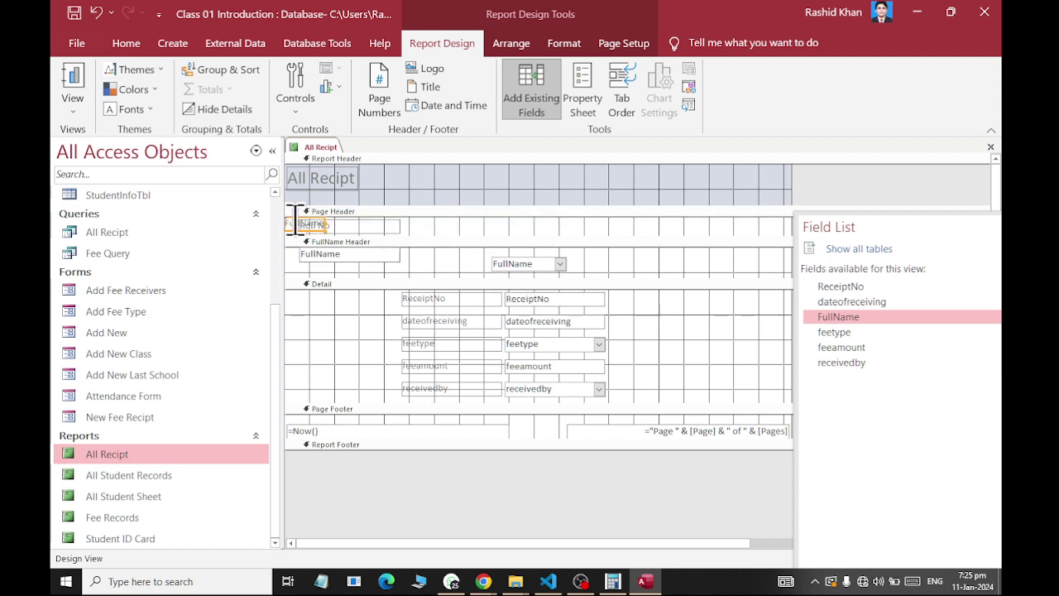
- Place the pasted FullName label beside the Roll No label and align the FullName combo box beneath it
left_click_drag(296, 229, 433, 231)
left_click_drag(546, 263, 462, 252)
left_click(449, 229)
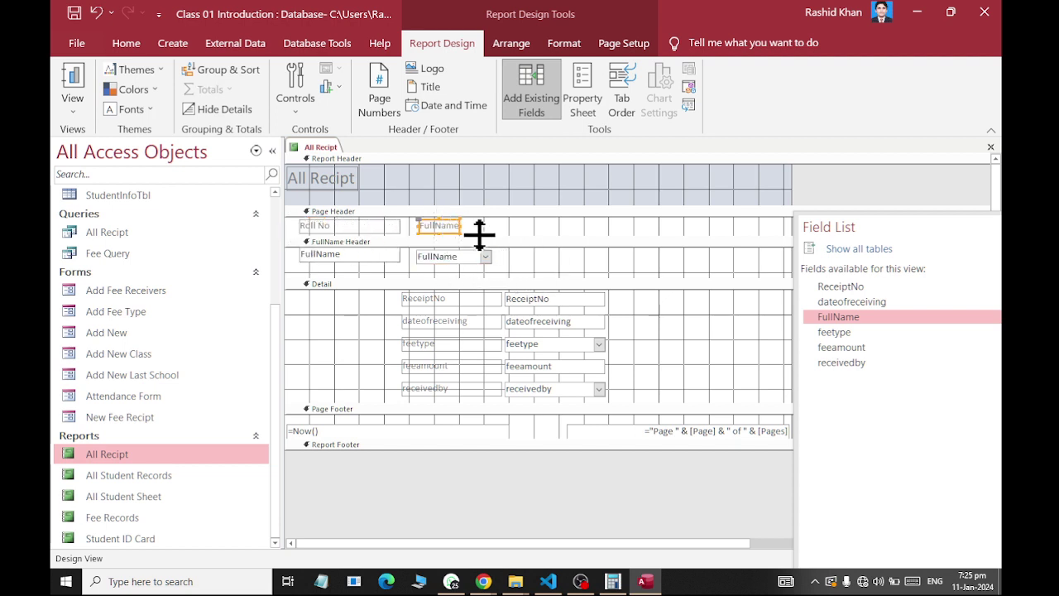
- Review the All Recipt report in Report View, examining the roll number, name and receipts listed for each student
right_click(328, 151)
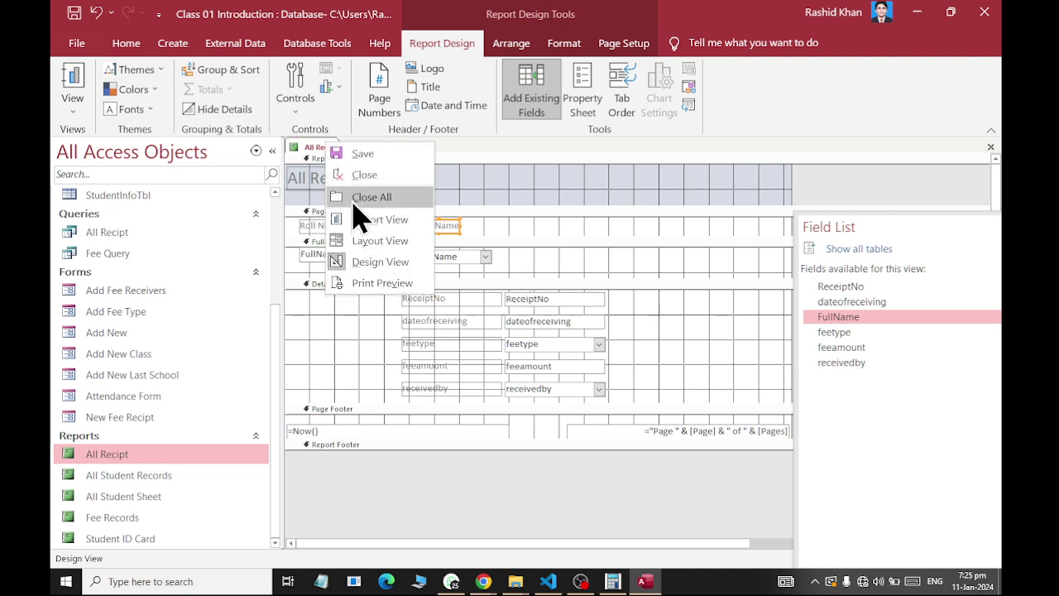
left_click(381, 218)
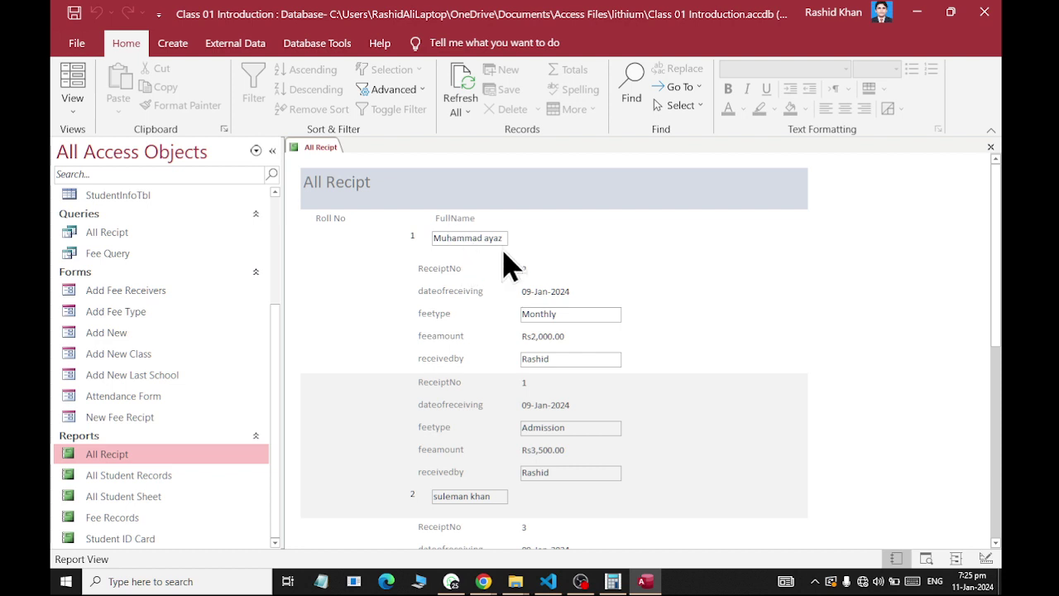
left_click(512, 336)
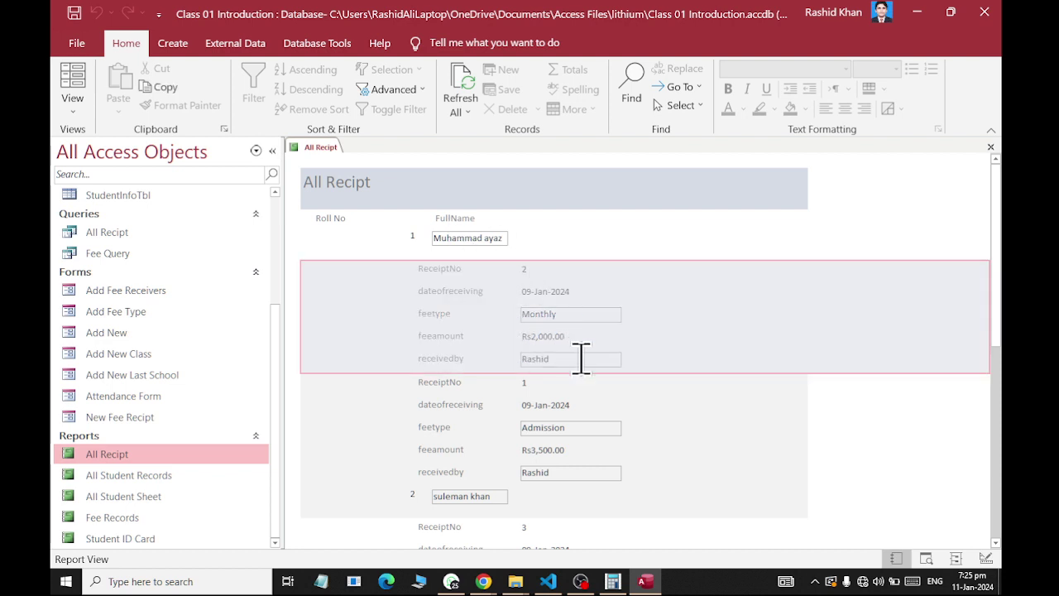
scroll(581, 354, "down", 1)
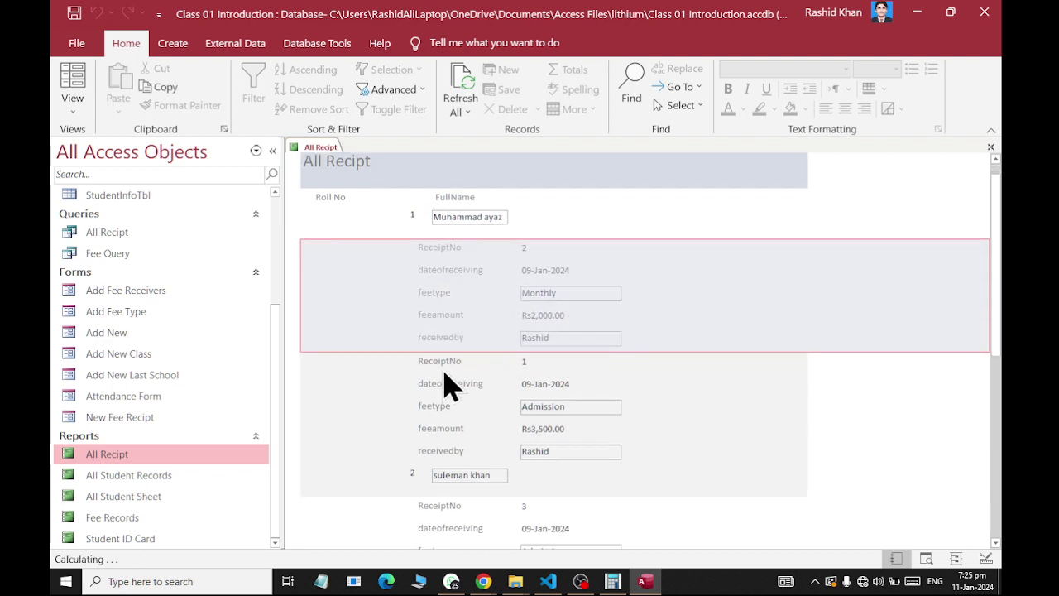
scroll(487, 410, "down", 2)
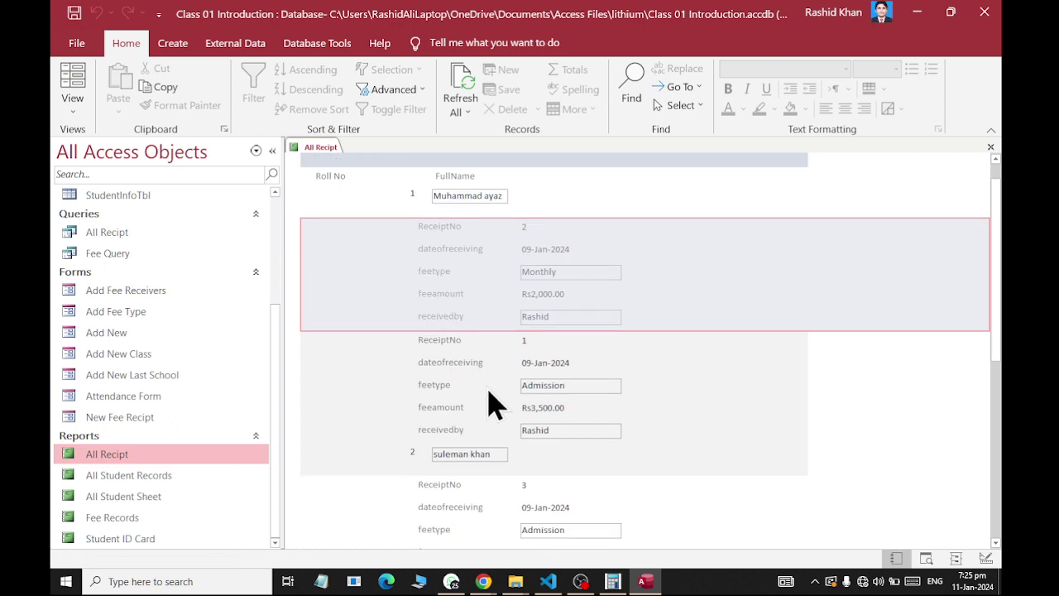
scroll(364, 174, "up", 3)
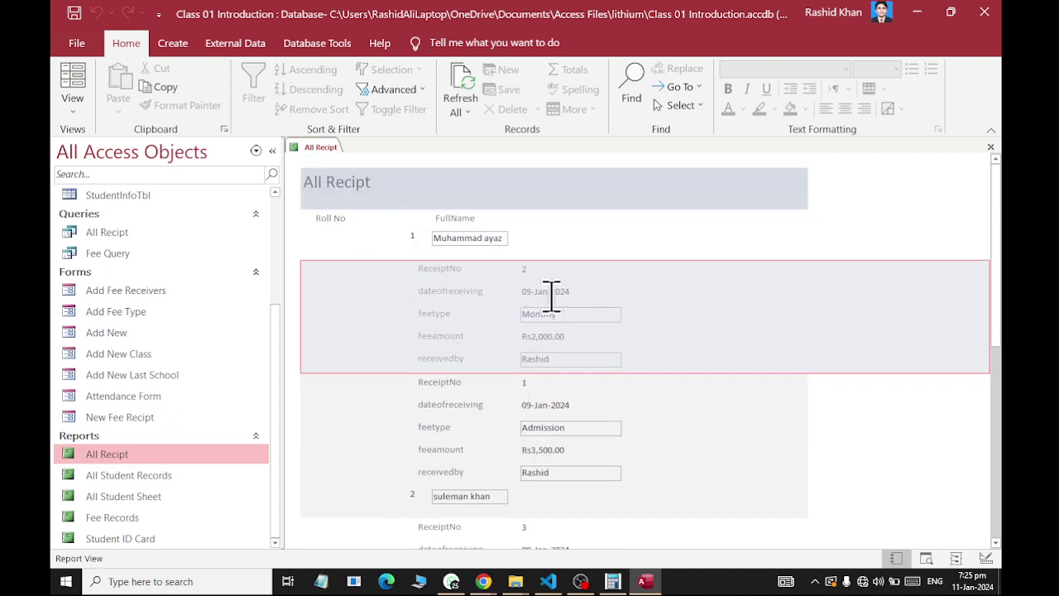
scroll(557, 427, "down", 4)
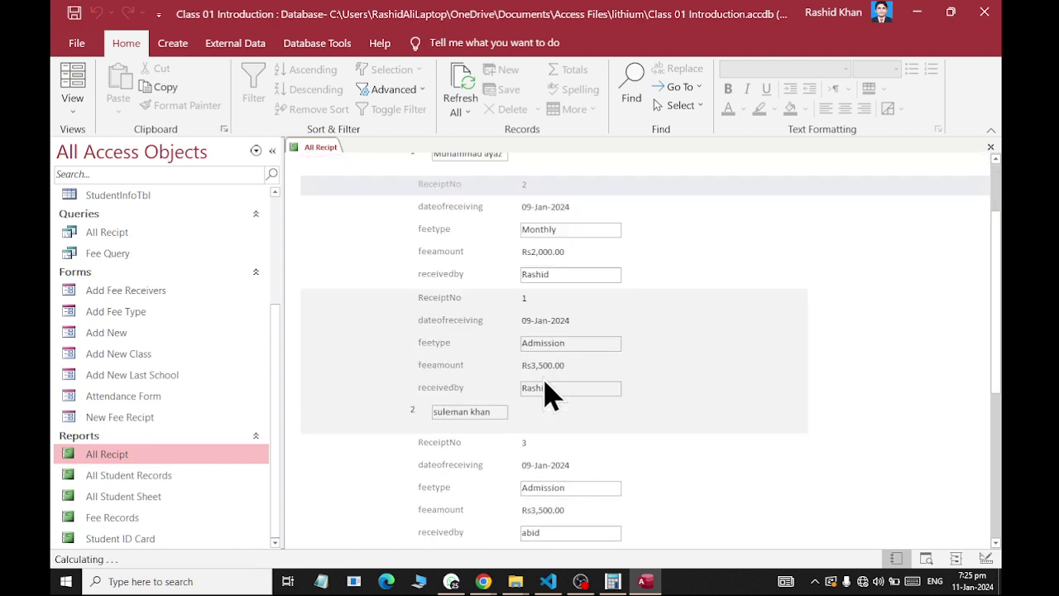
scroll(548, 390, "up", 4)
left_click(482, 239)
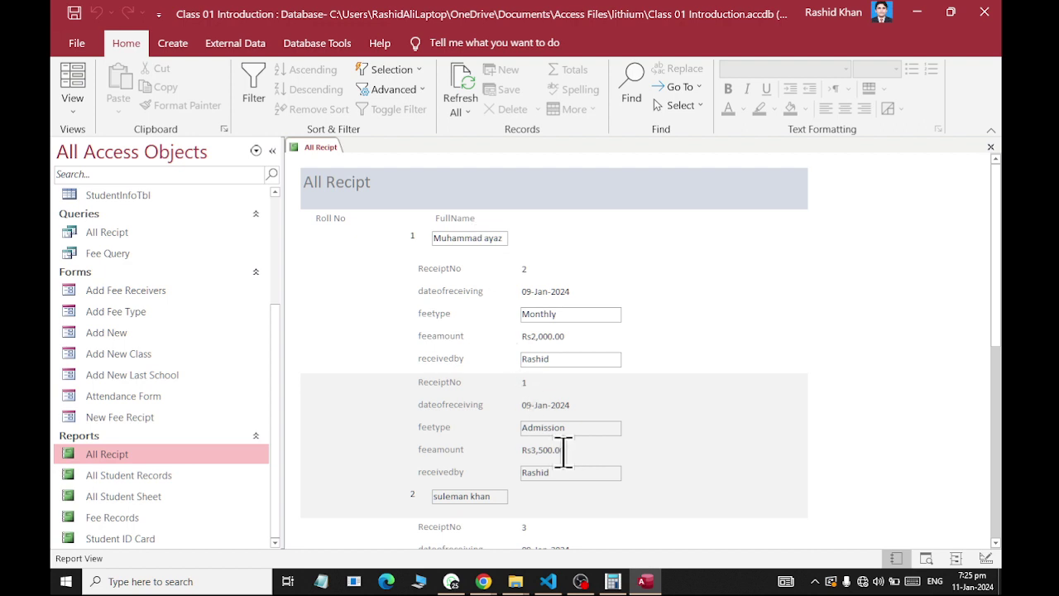
scroll(561, 438, "down", 5)
left_click(468, 404)
scroll(521, 435, "down", 2)
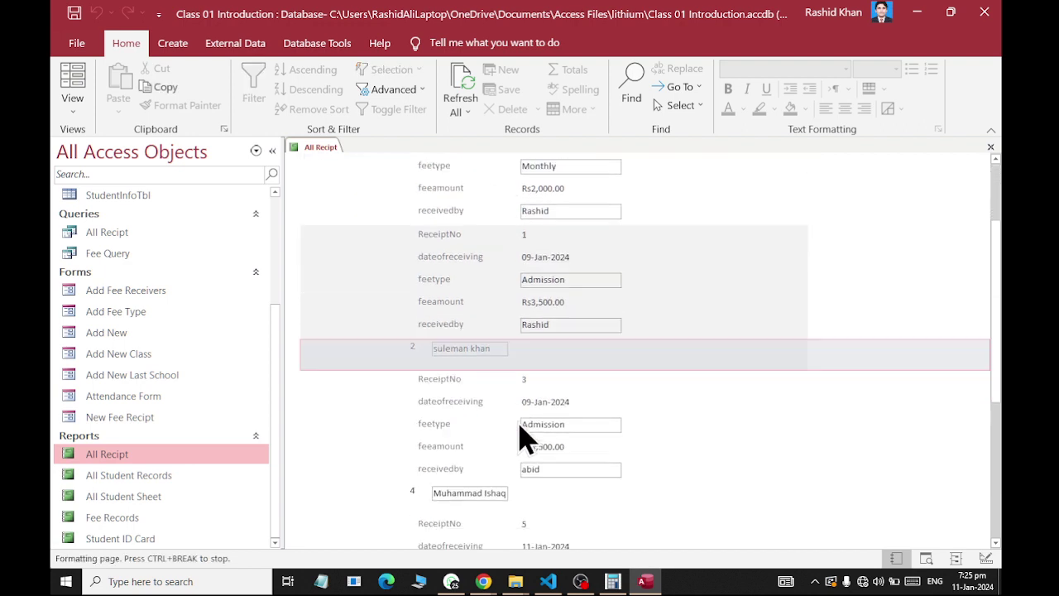
scroll(579, 459, "down", 3)
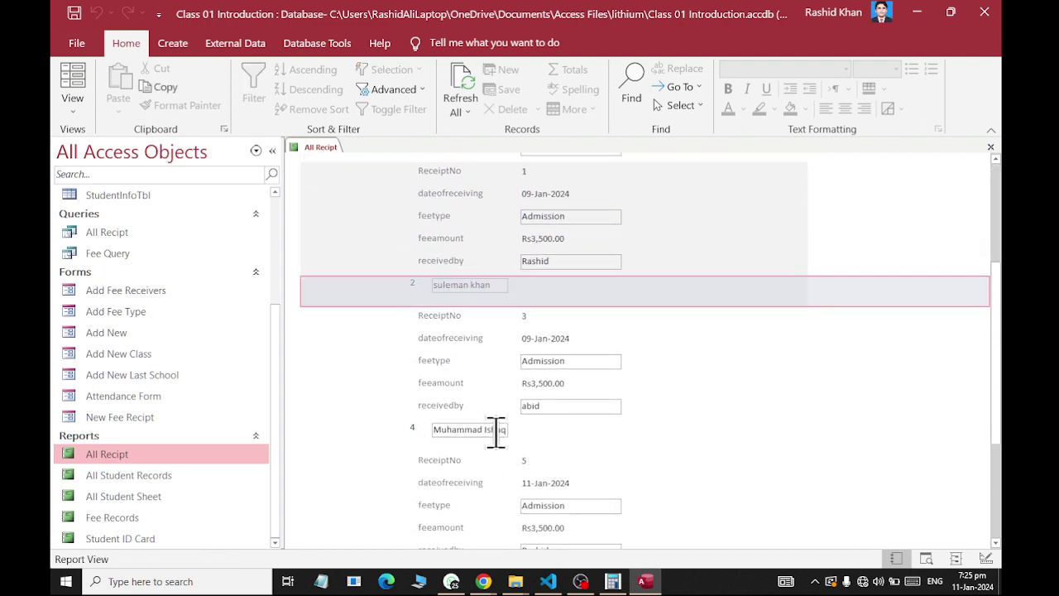
right_click(316, 149)
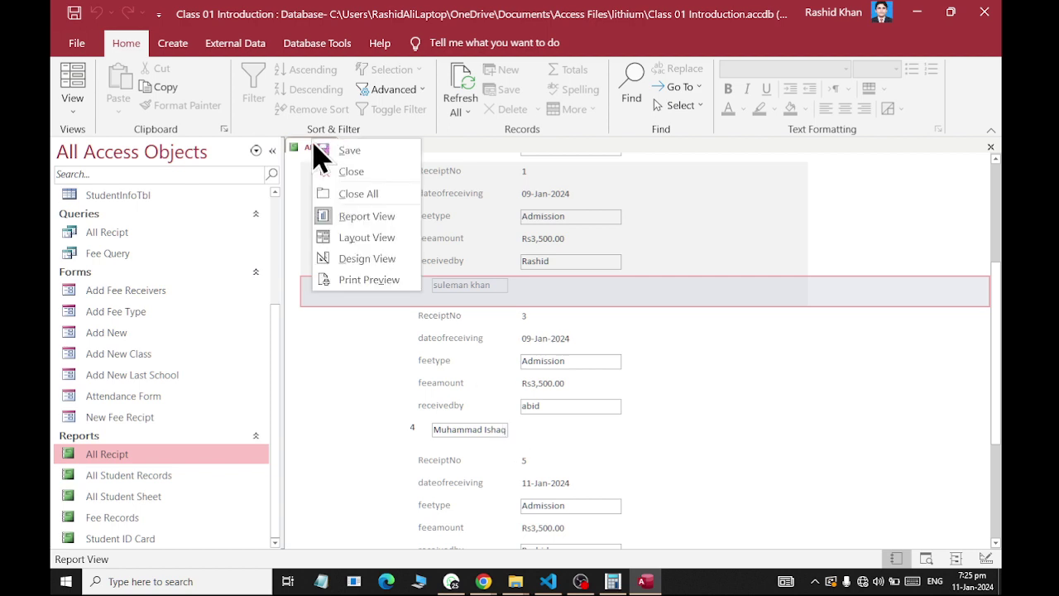
left_click(453, 429)
scroll(453, 428, "up", 10)
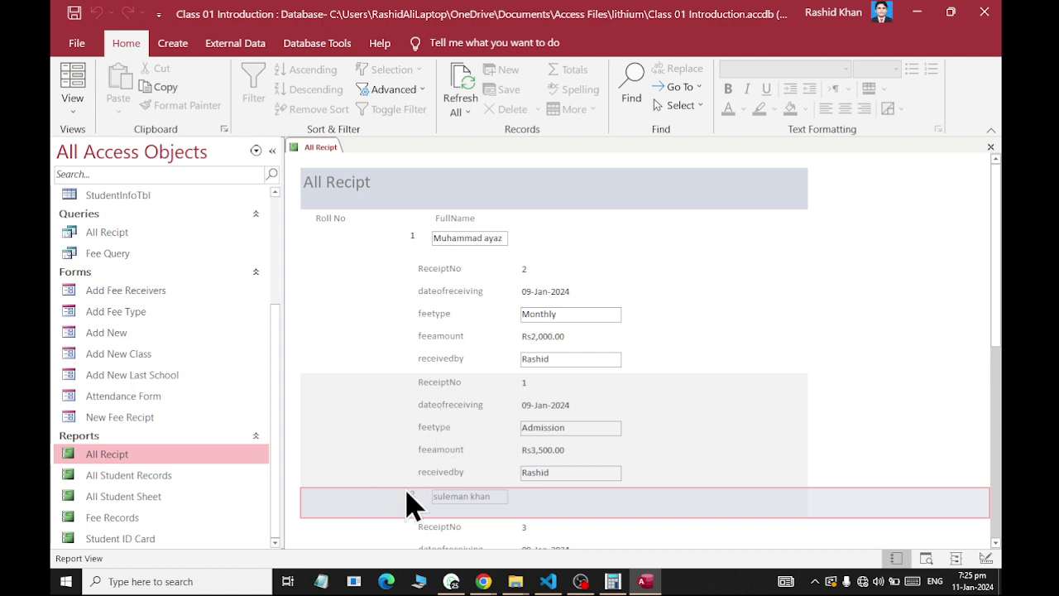
- Compare the Page Header labels and FullName Header combo box in Design View with their placement in Report View
right_click(330, 138)
right_click(319, 148)
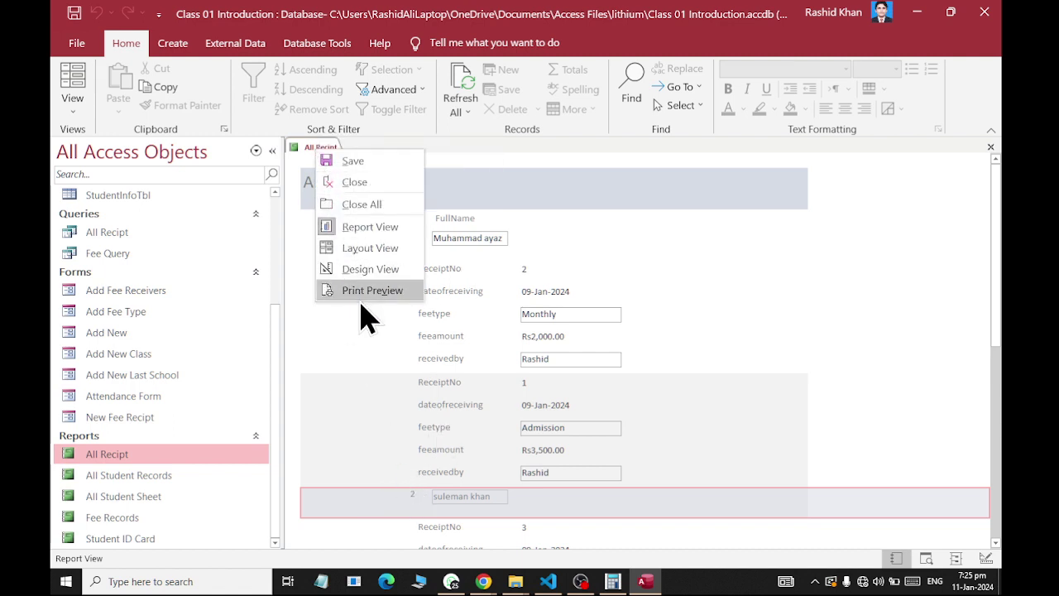
left_click(369, 270)
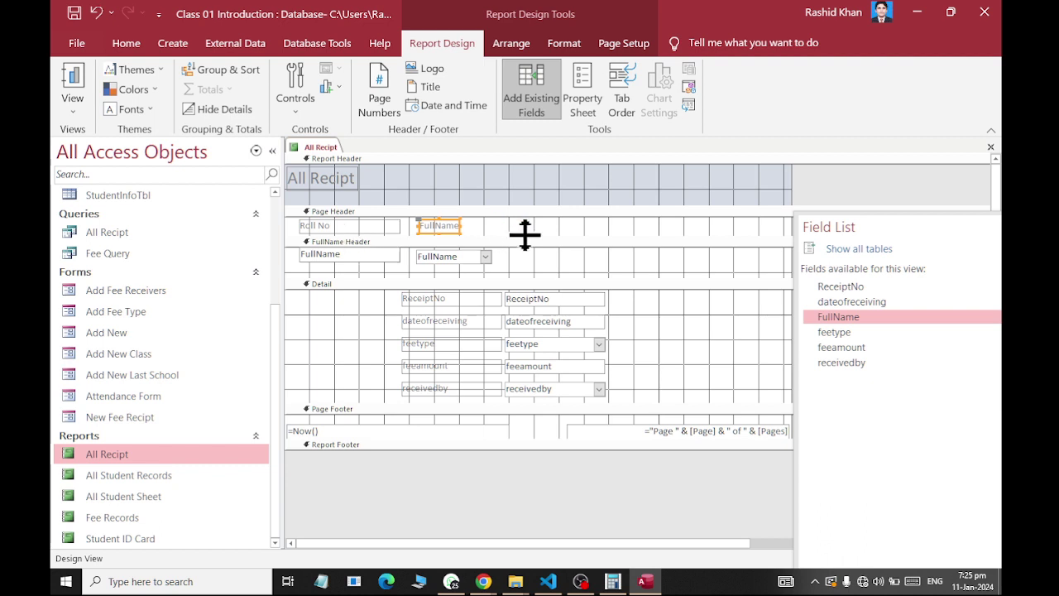
left_click_drag(509, 221, 289, 238)
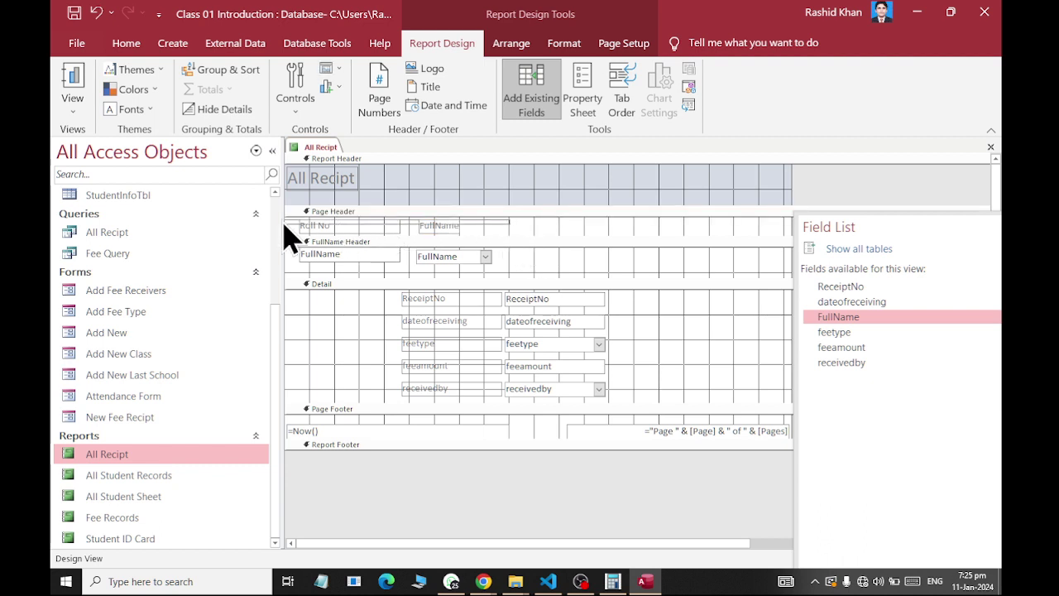
left_click_drag(290, 237, 298, 237)
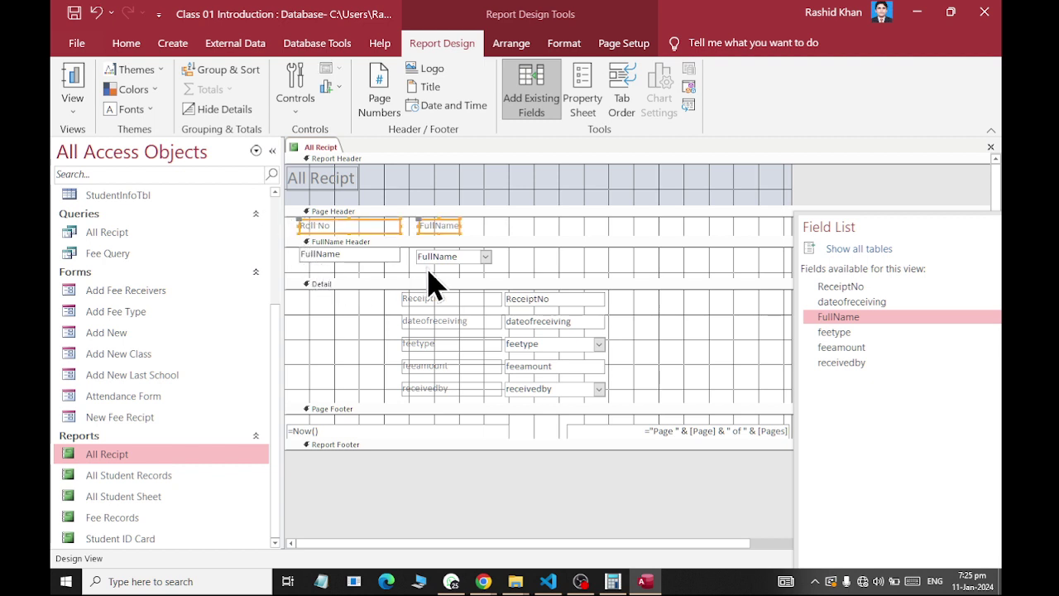
left_click(451, 258)
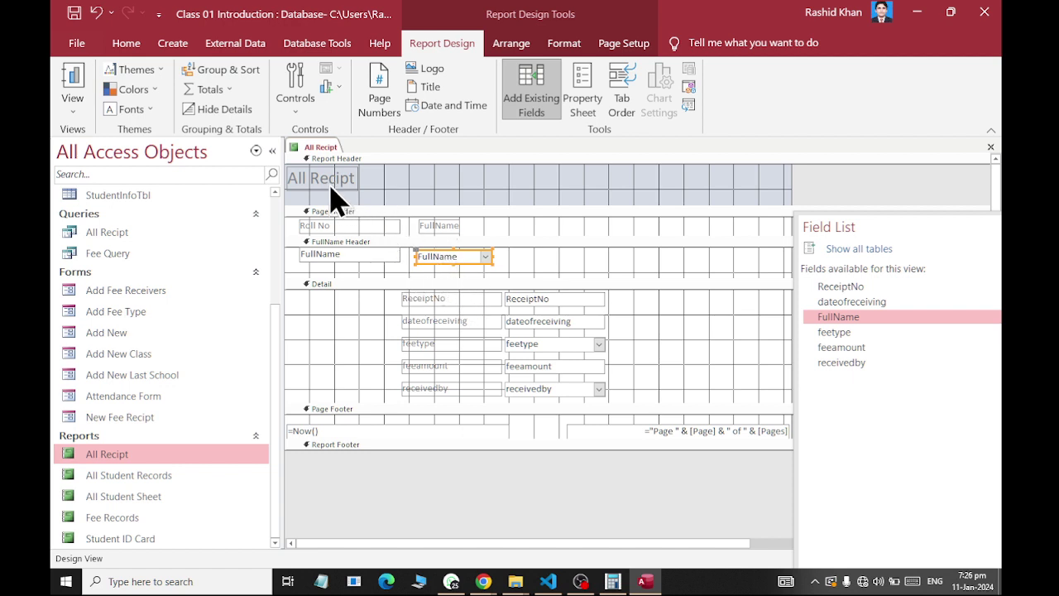
right_click(321, 147)
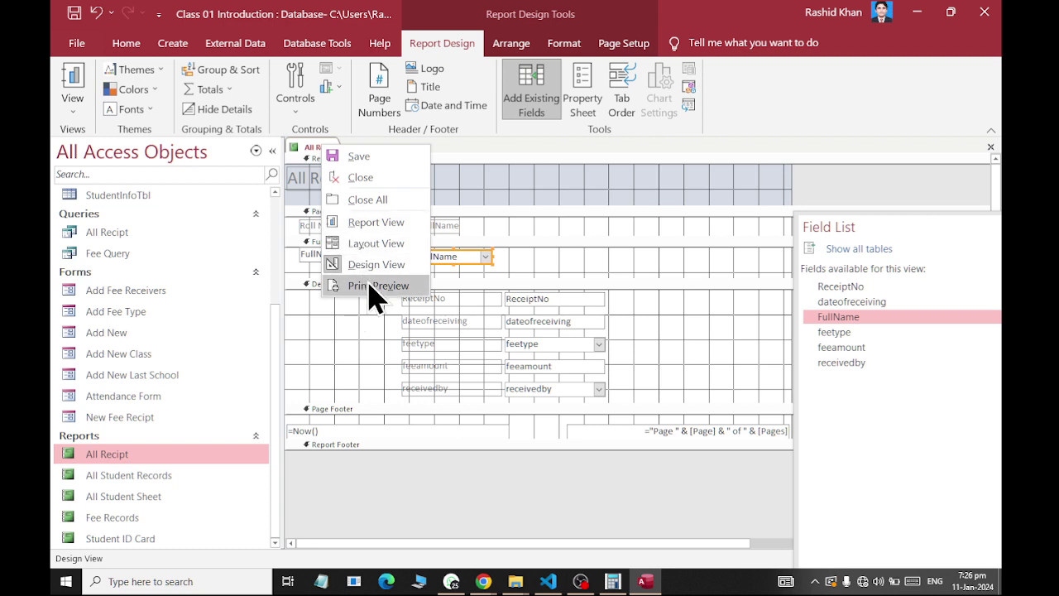
left_click(374, 227)
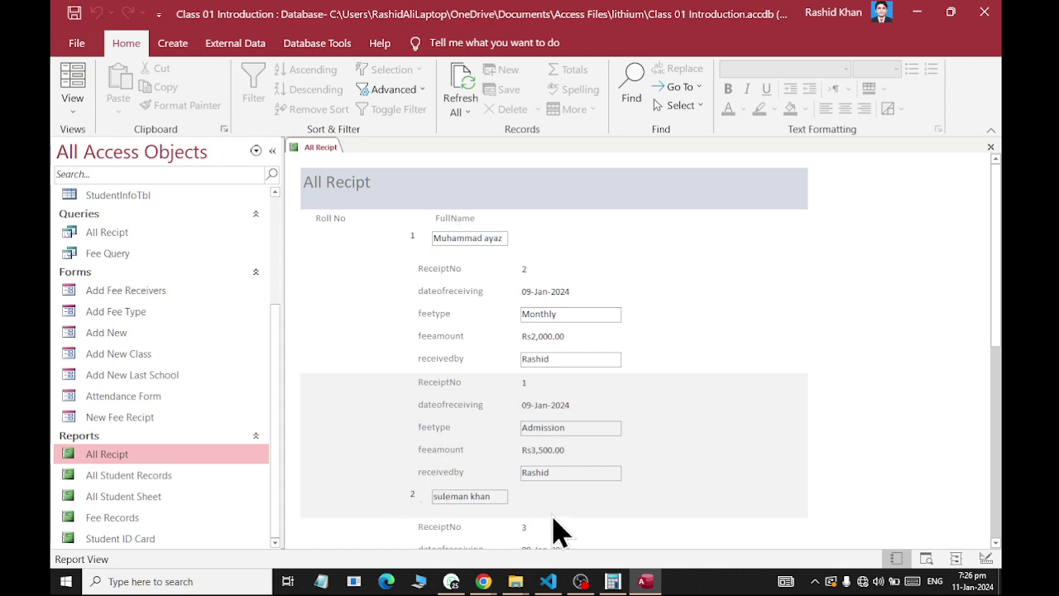
- In Design View, move the Roll No and FullName labels from the Page Header into the FullName Header section, above their fields
right_click(318, 149)
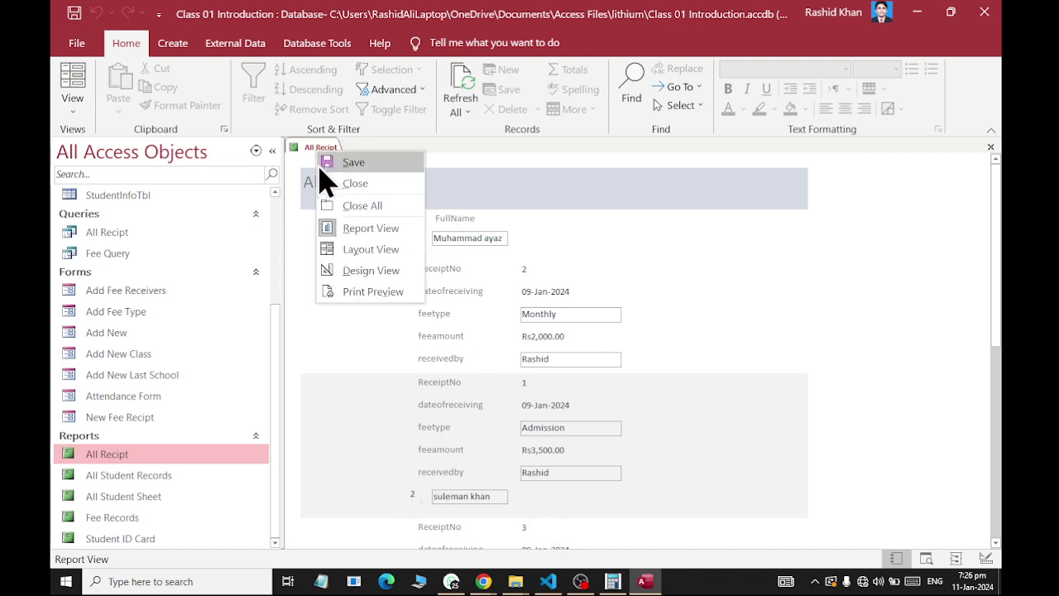
left_click(361, 270)
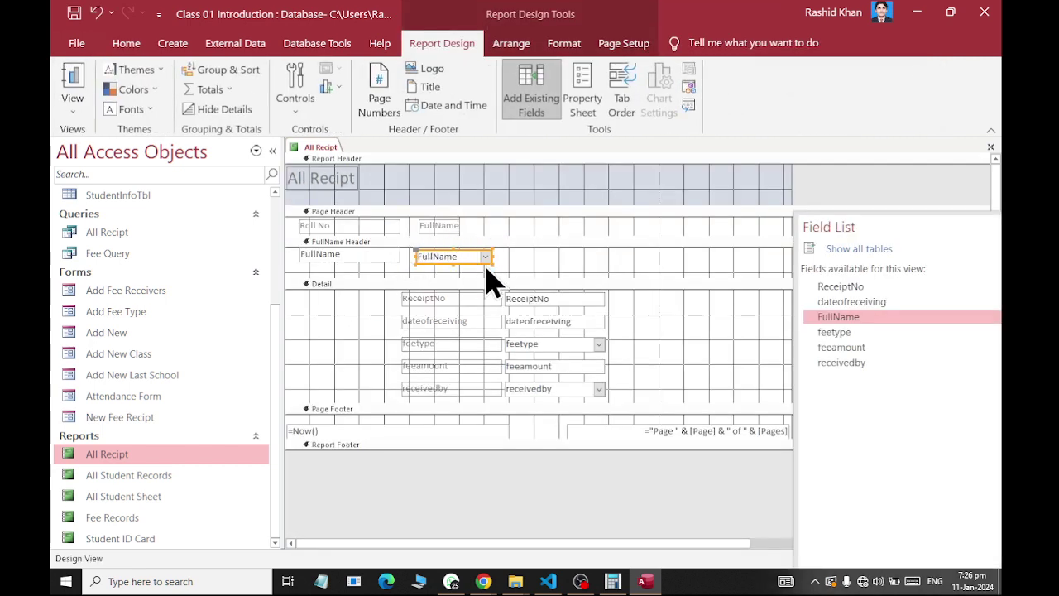
left_click_drag(470, 278, 358, 285)
left_click_drag(506, 218, 338, 258)
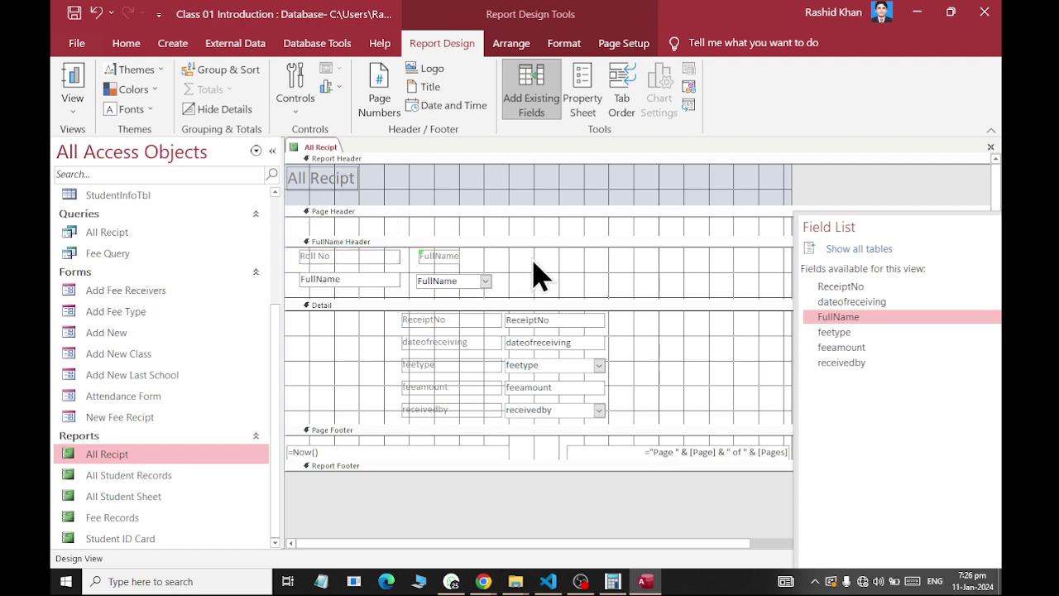
- Widen the FullName label in the FullName Header section to roughly the width of the combo box below it
left_click(530, 276)
left_click(374, 259)
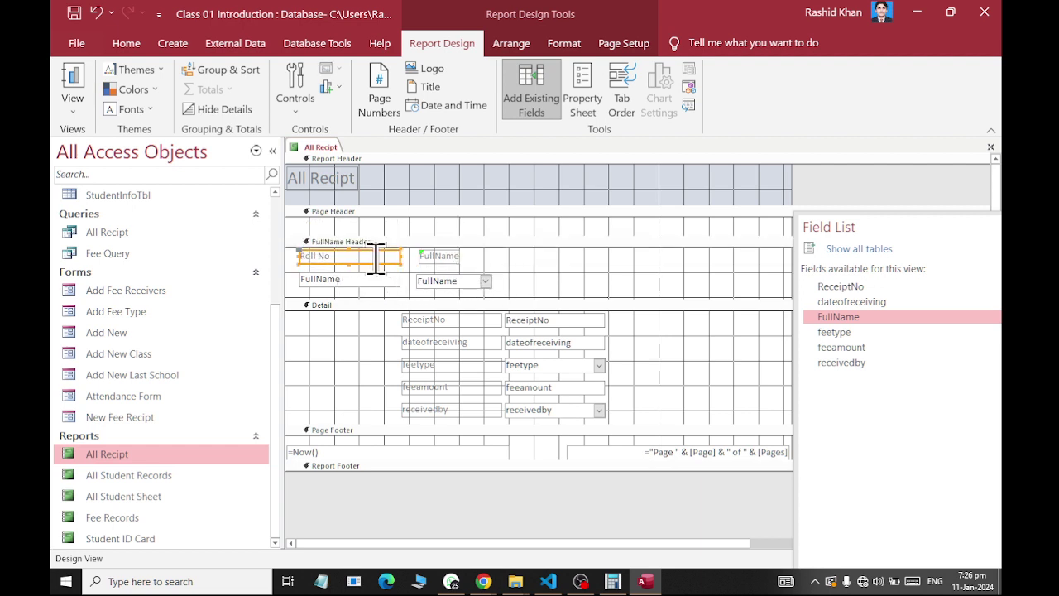
left_click(455, 255)
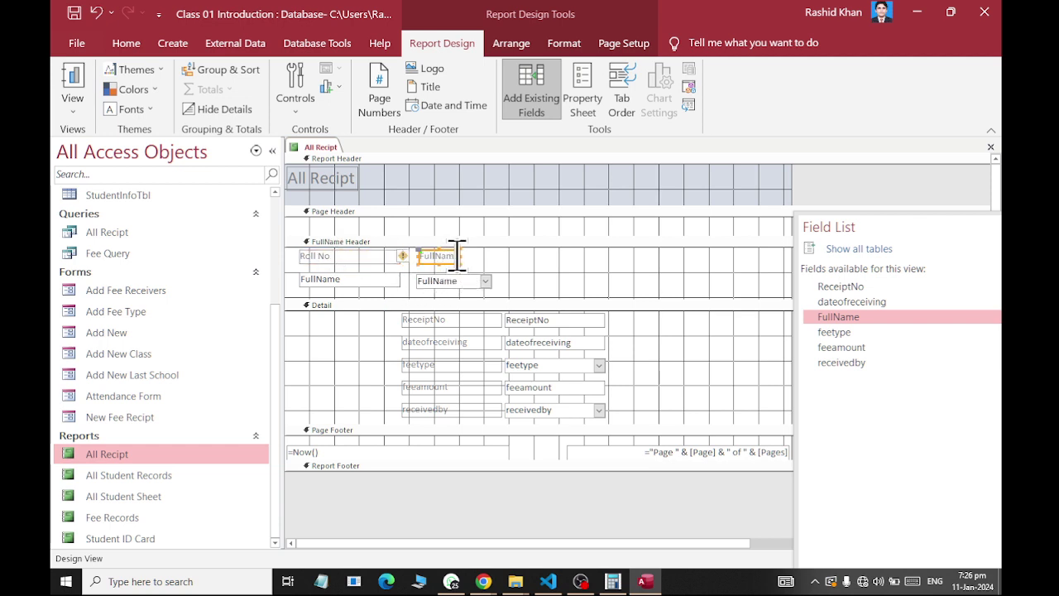
left_click_drag(459, 256, 489, 256)
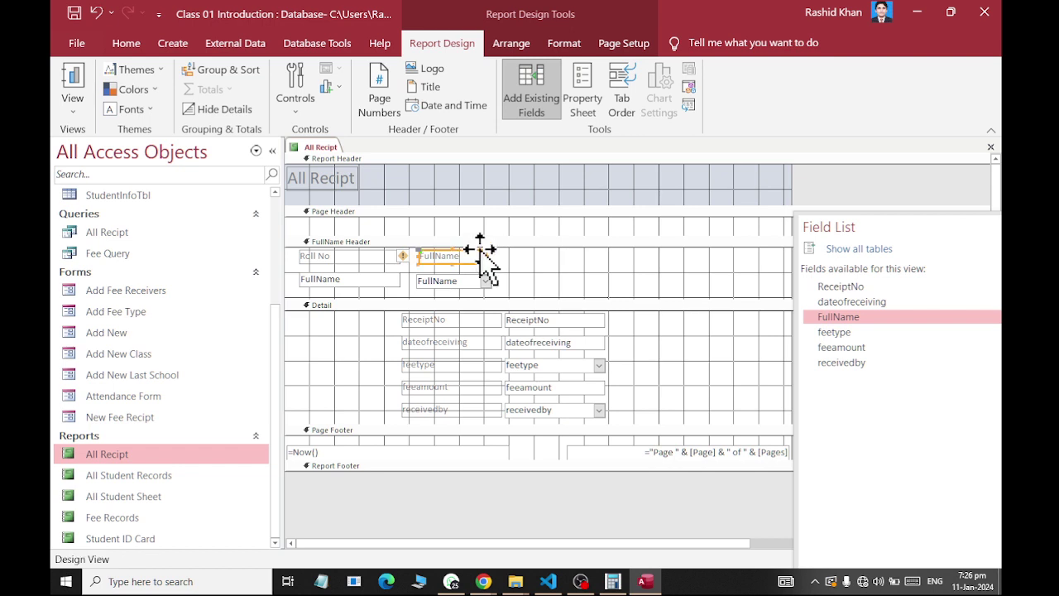
left_click(446, 233)
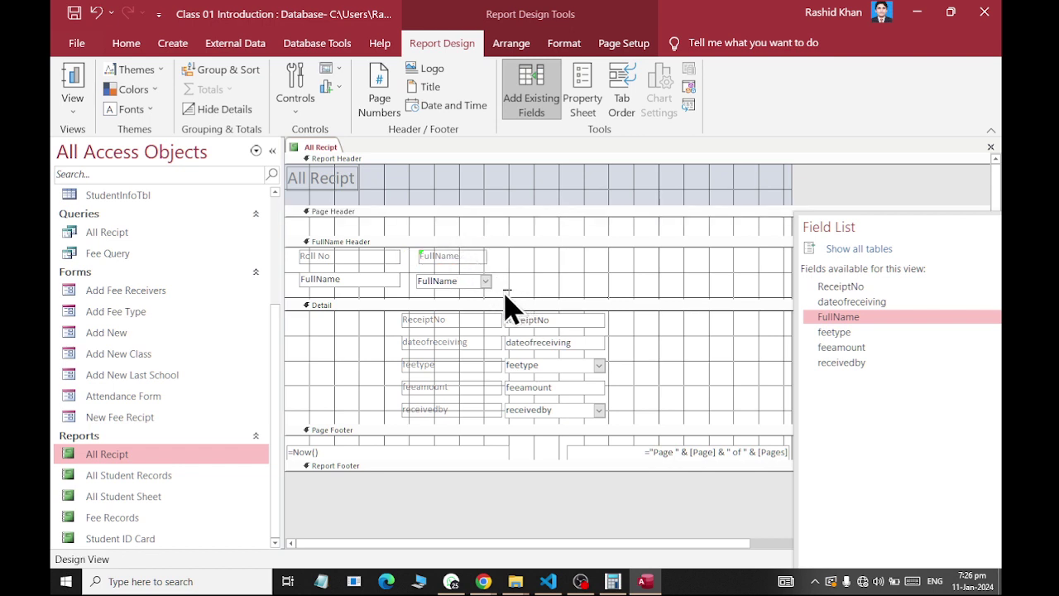
left_click(497, 292)
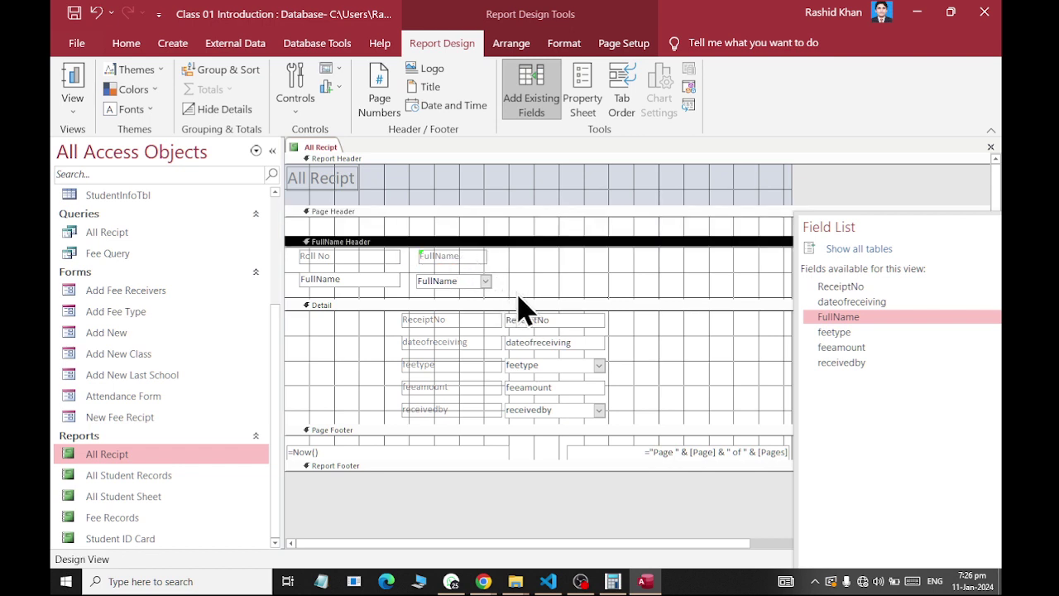
- Check the Roll No and FullName headings above each student group in Report View, and return to Design View
right_click(320, 149)
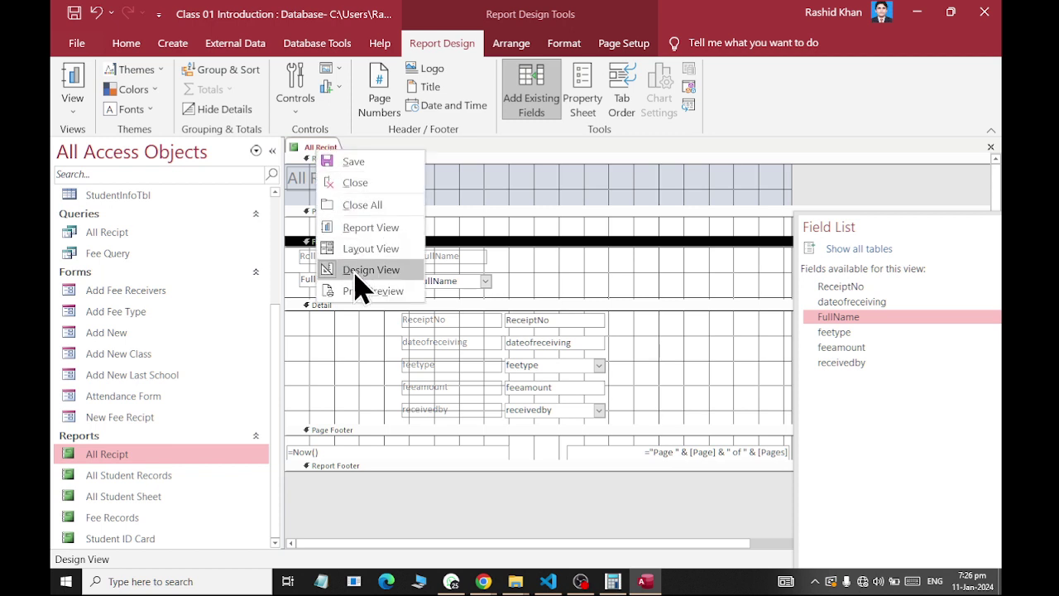
left_click(371, 226)
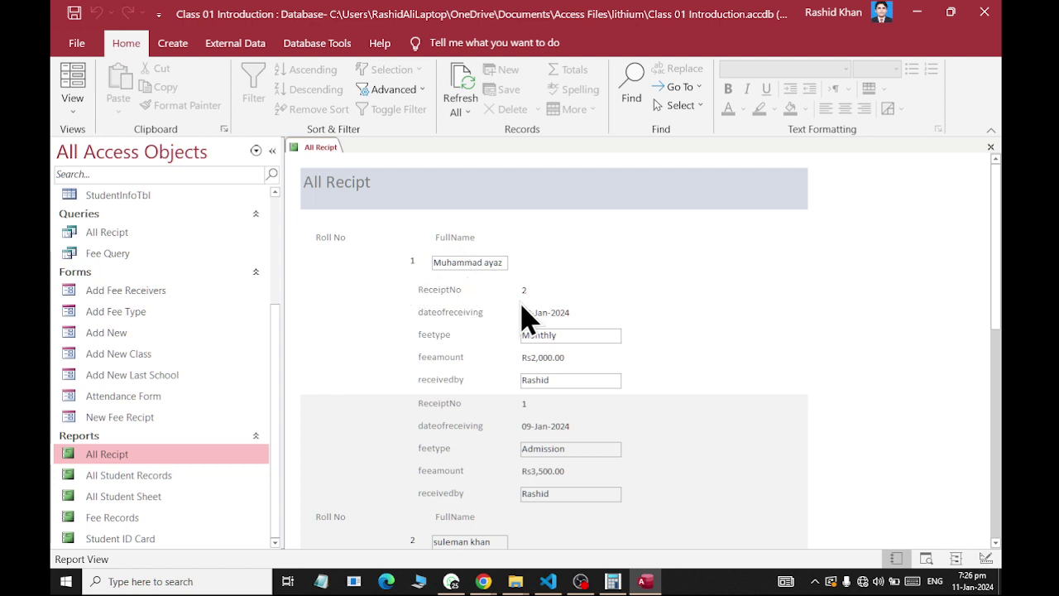
scroll(571, 443, "down", 1)
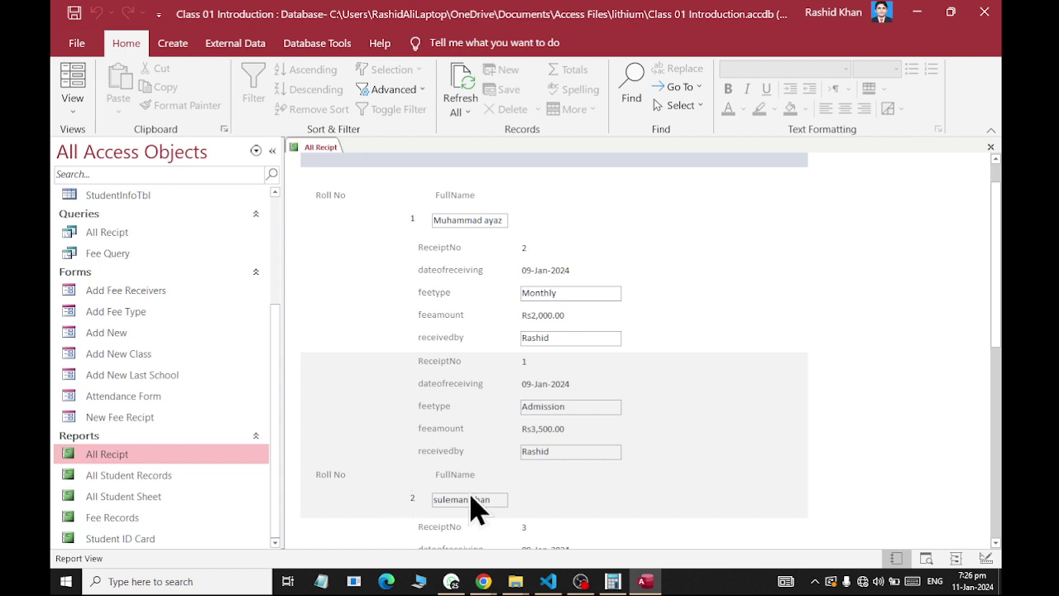
right_click(328, 149)
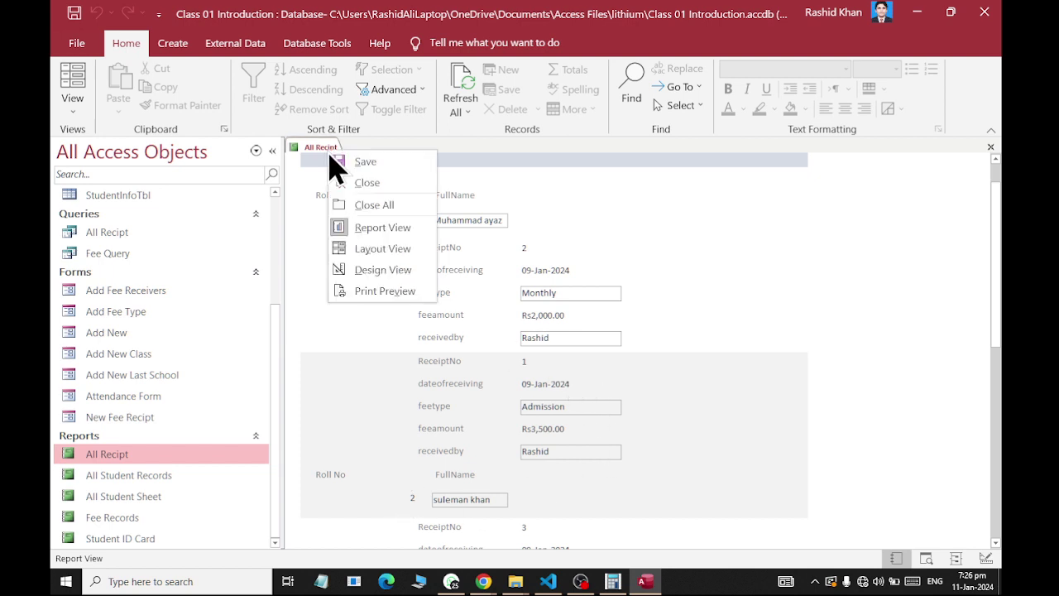
left_click(382, 270)
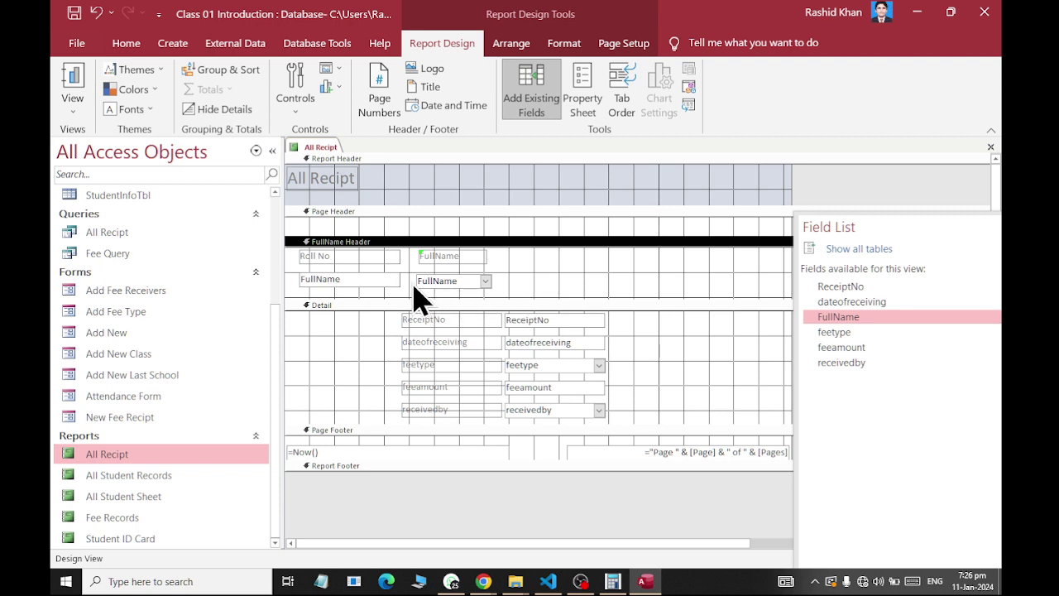
- Format all labels and fields in the FullName Header section as bold, 12-point, centred text
left_click_drag(500, 294, 318, 250)
left_click(564, 44)
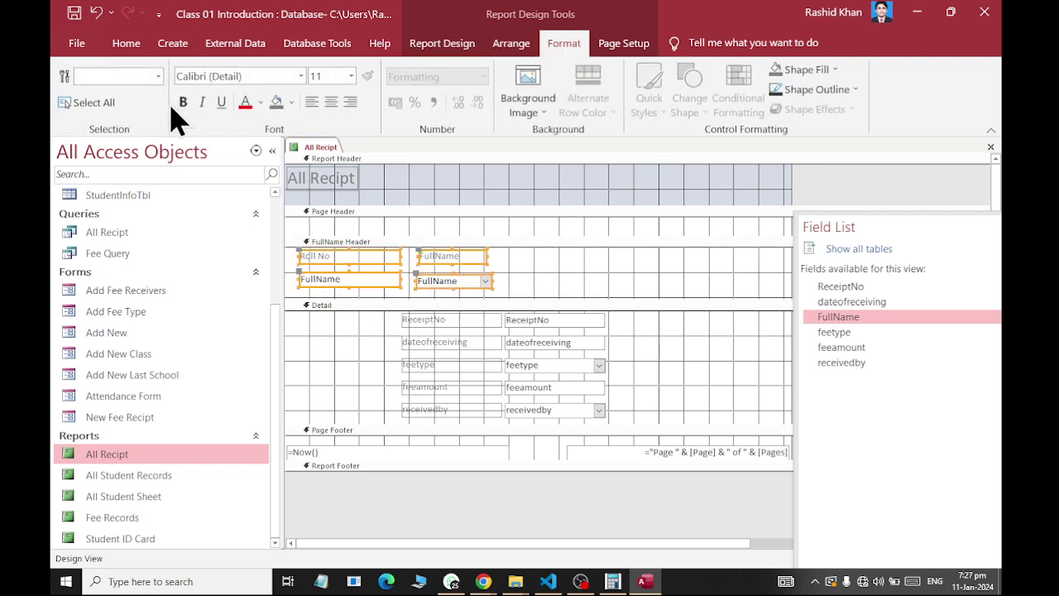
left_click(183, 101)
left_click(351, 76)
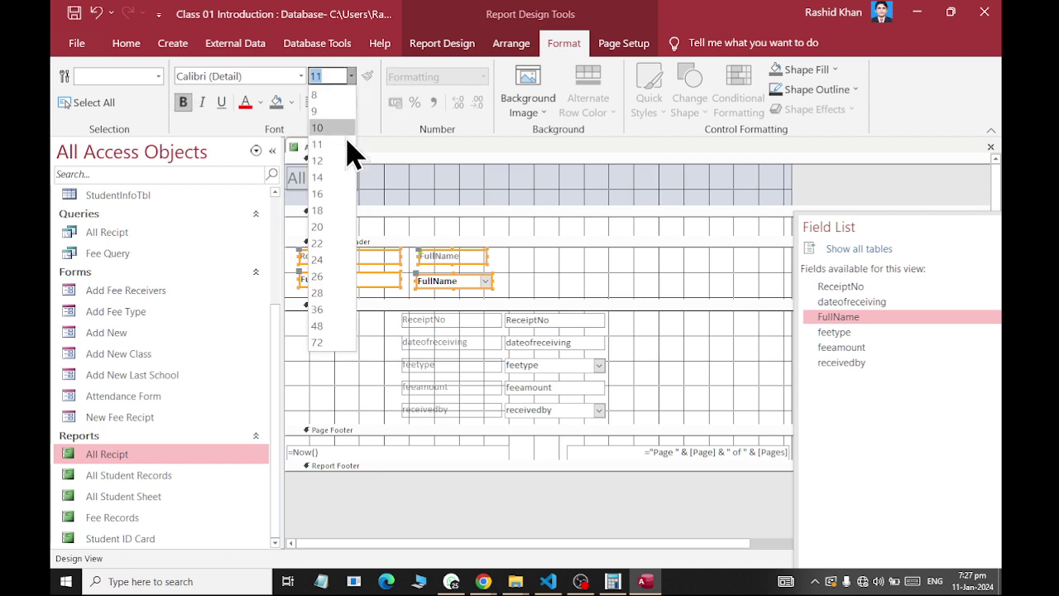
left_click(336, 158)
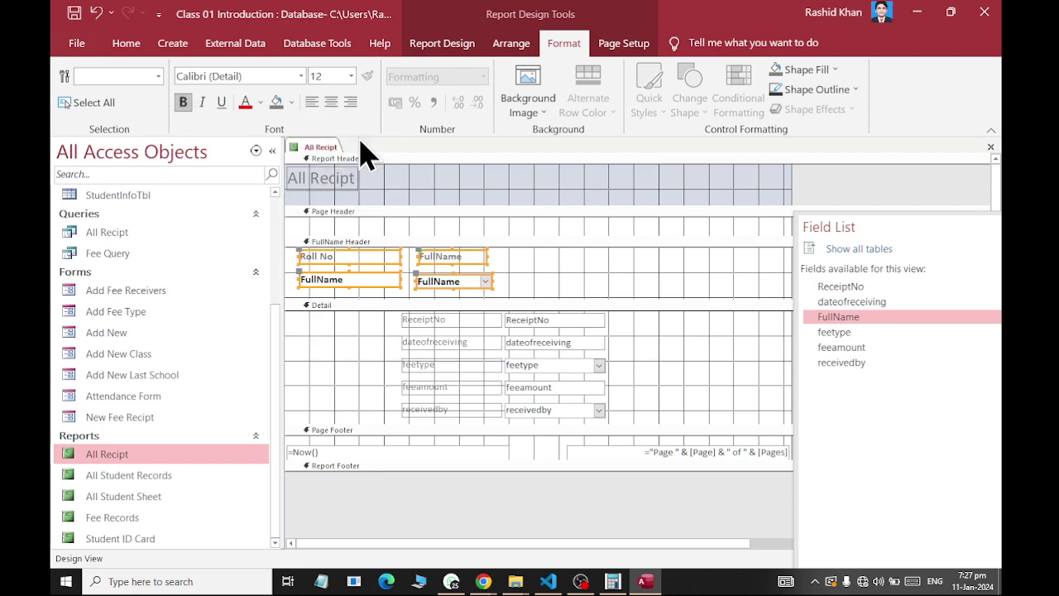
left_click(333, 104)
left_click(324, 105)
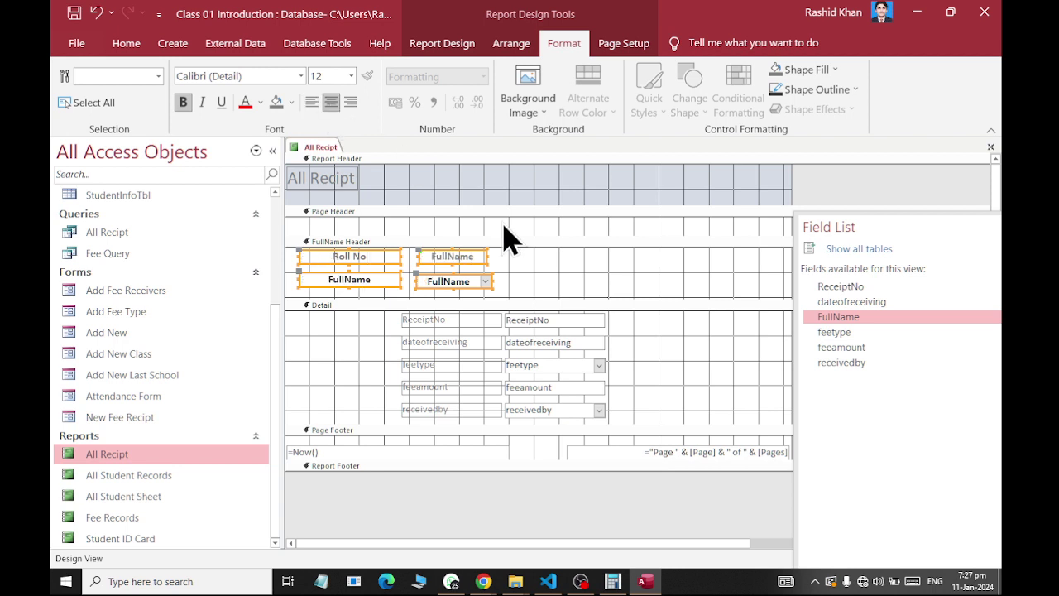
- Make the labels and fields in the Detail section bold
left_click(568, 291)
left_click_drag(387, 315, 638, 431)
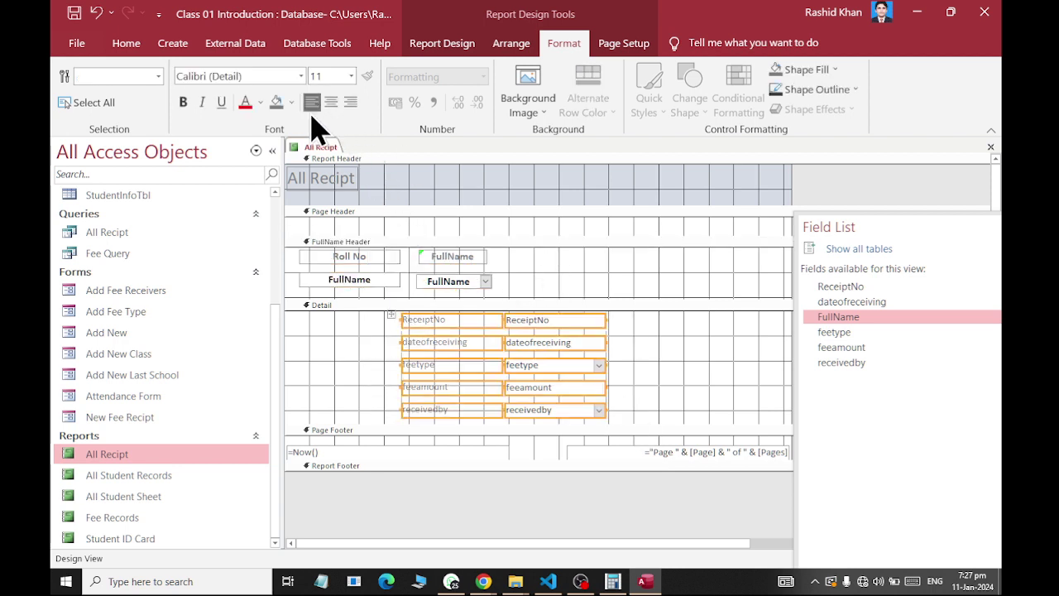
left_click(184, 103)
left_click(677, 373)
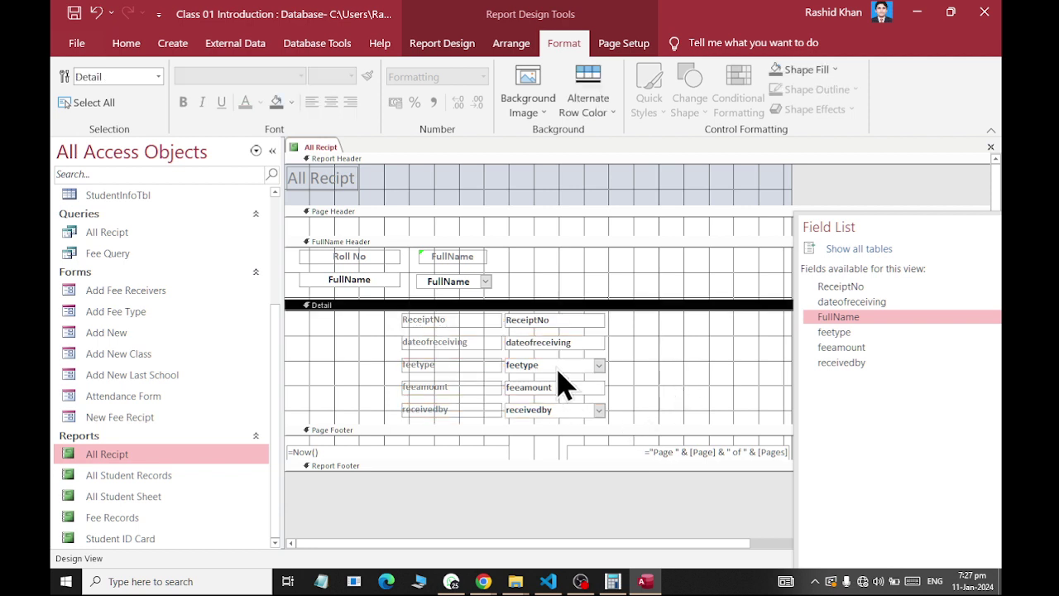
- Check the formatted student headings and receipt details in Report View, and return to Design View
right_click(298, 147)
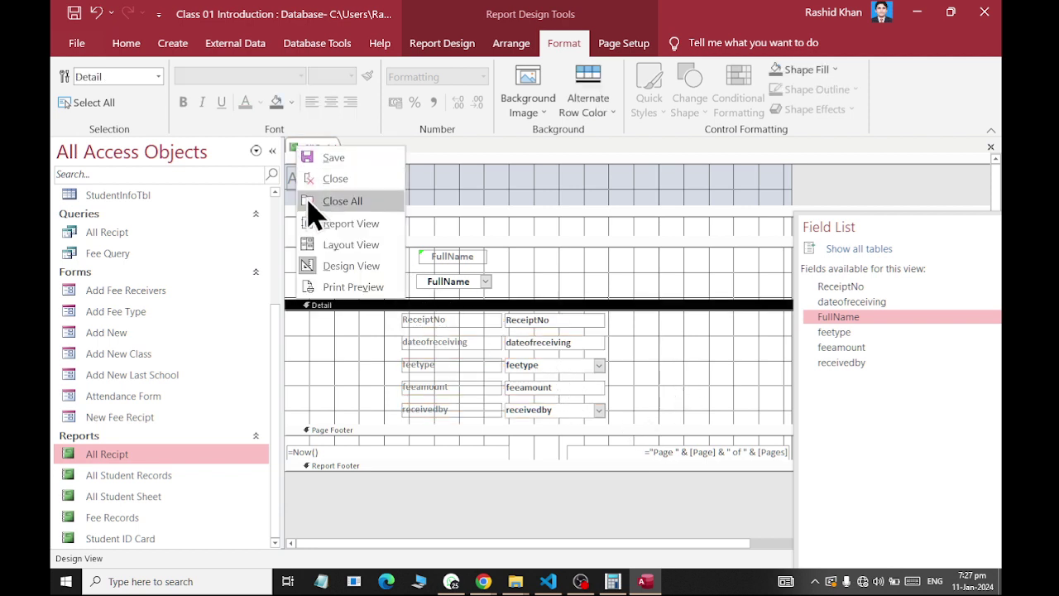
left_click(332, 223)
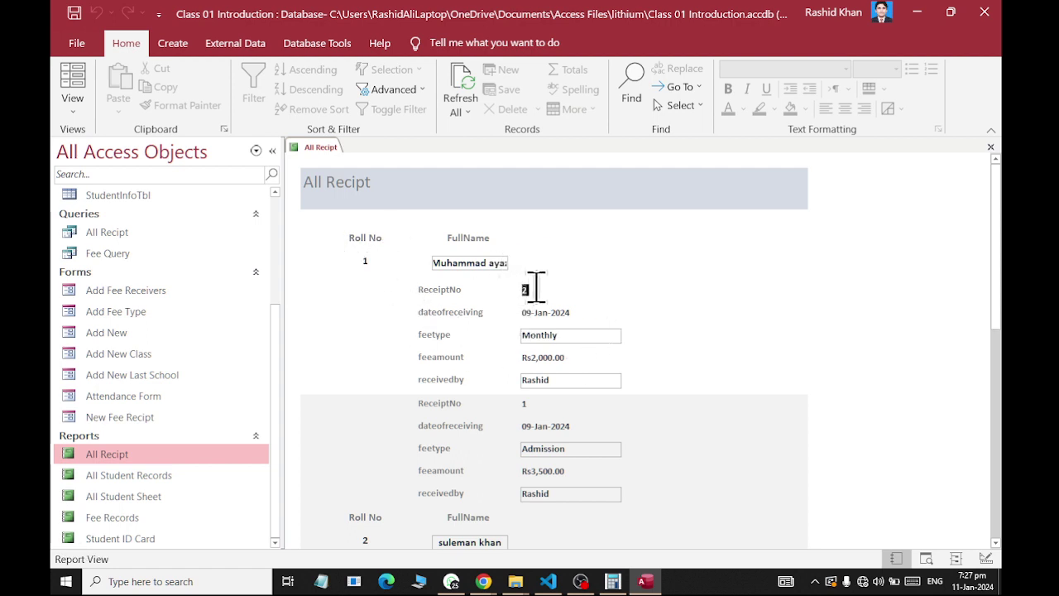
scroll(549, 405, "down", 3)
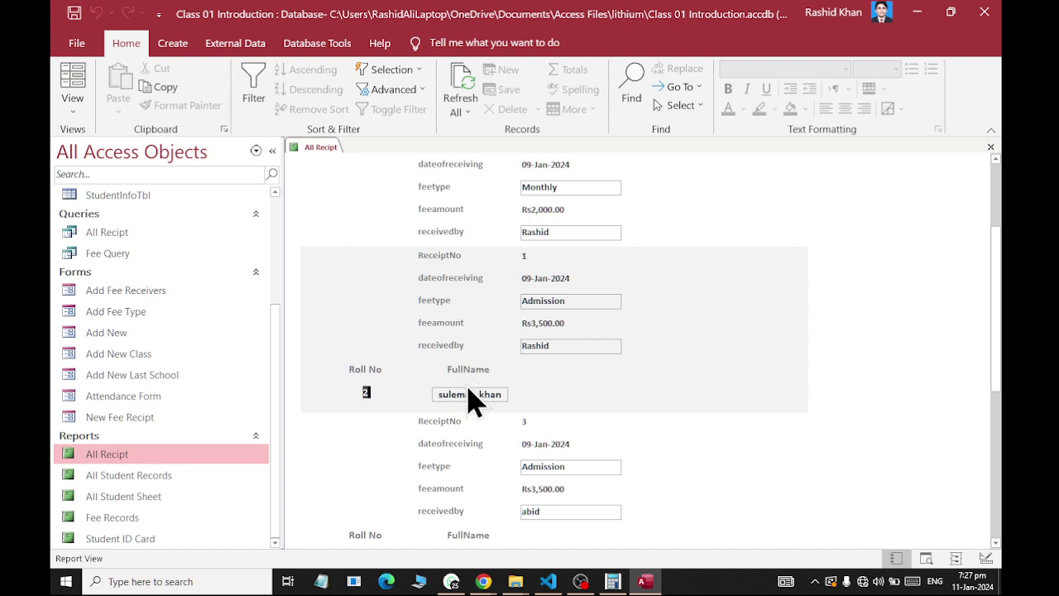
right_click(320, 148)
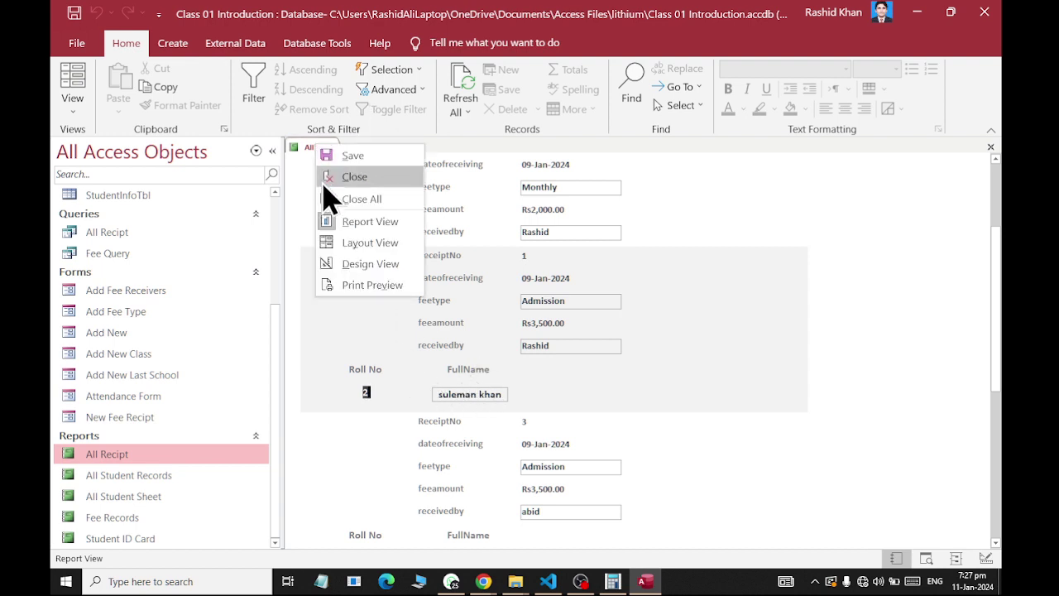
left_click(343, 270)
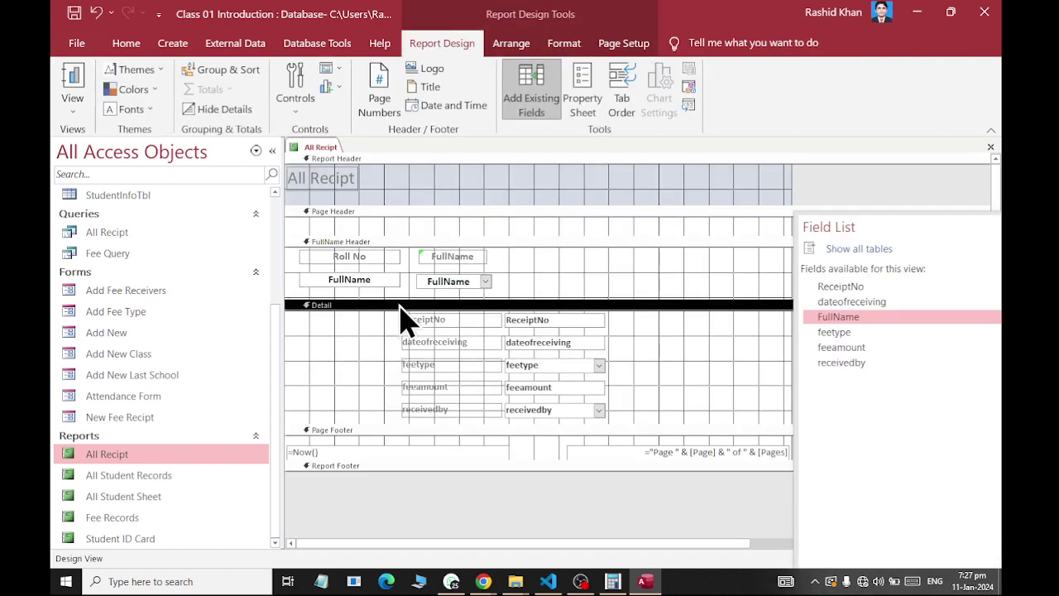
- Reduce the FullName Header and Page Header heights slightly, and extend the Detail section to leave blank space below the receivedby field
left_click_drag(400, 300, 401, 292)
right_click(389, 225)
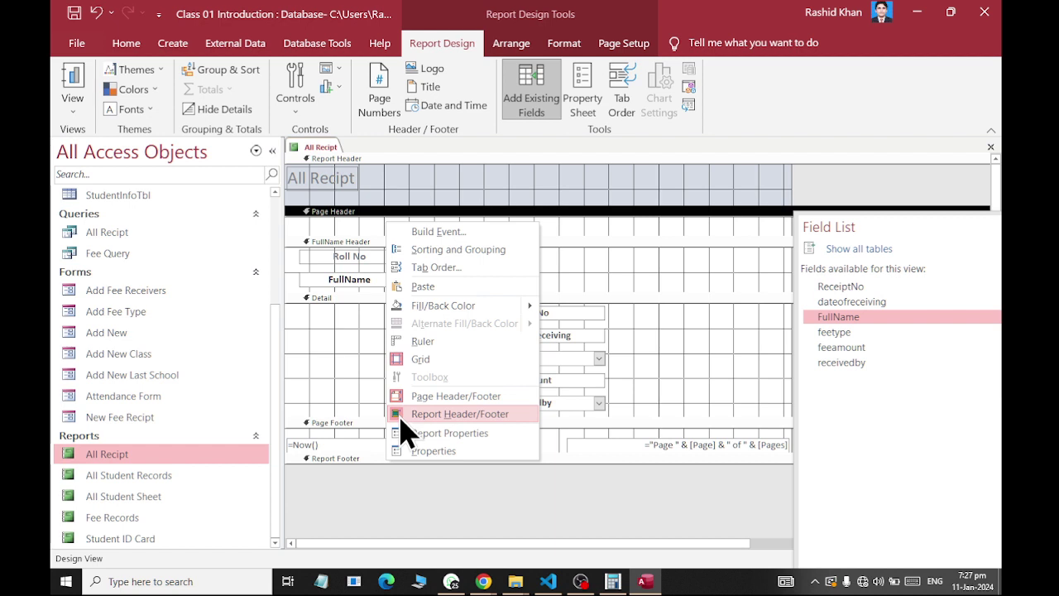
left_click(351, 248)
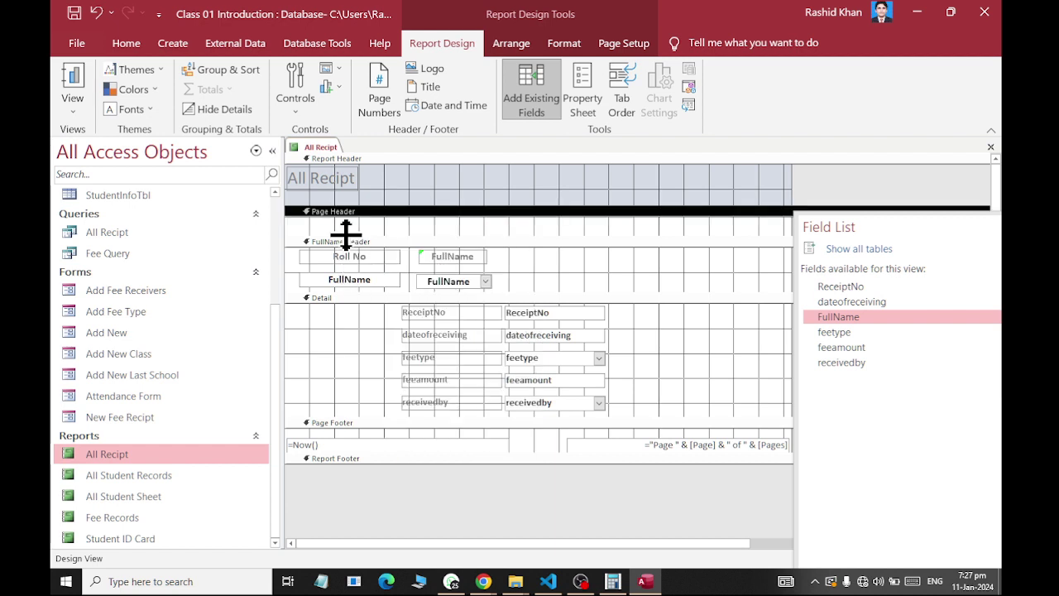
left_click_drag(346, 236, 345, 227)
left_click(357, 335)
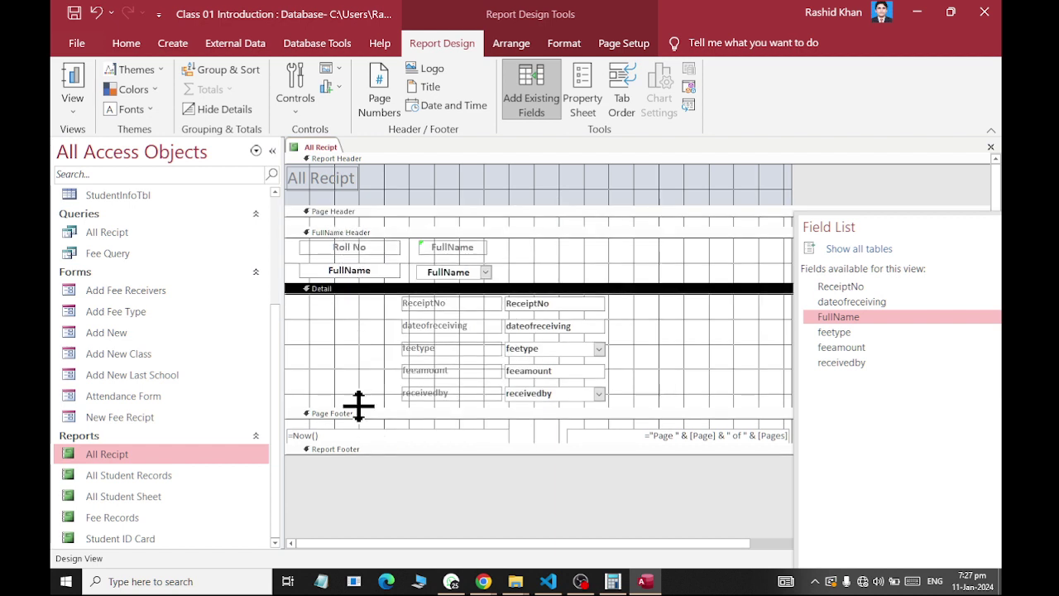
left_click_drag(358, 404, 358, 428)
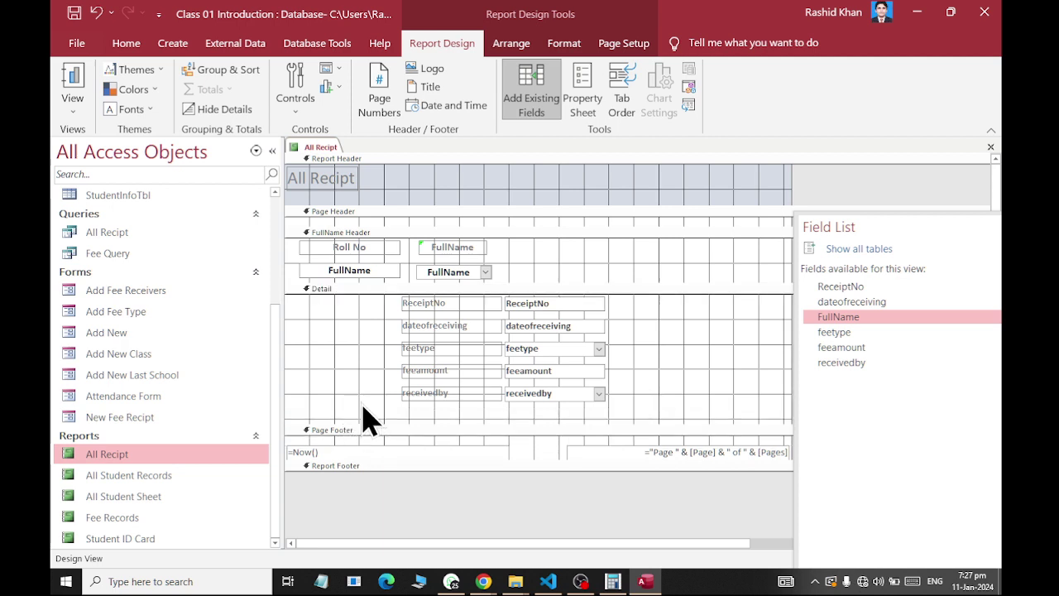
- Review the spacing between receipts and the student names in every group in Report View
right_click(324, 164)
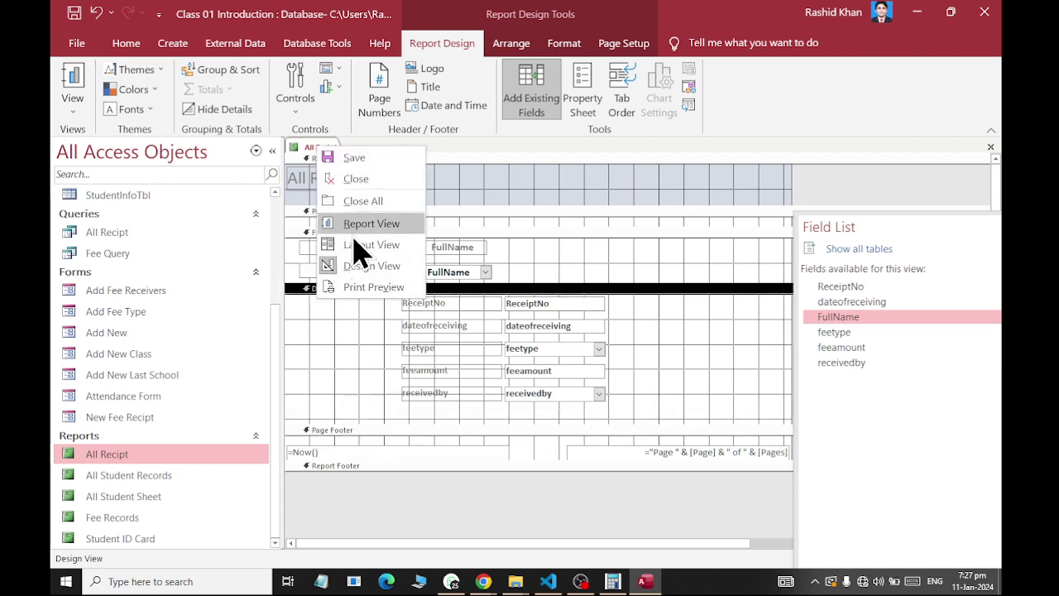
left_click(357, 227)
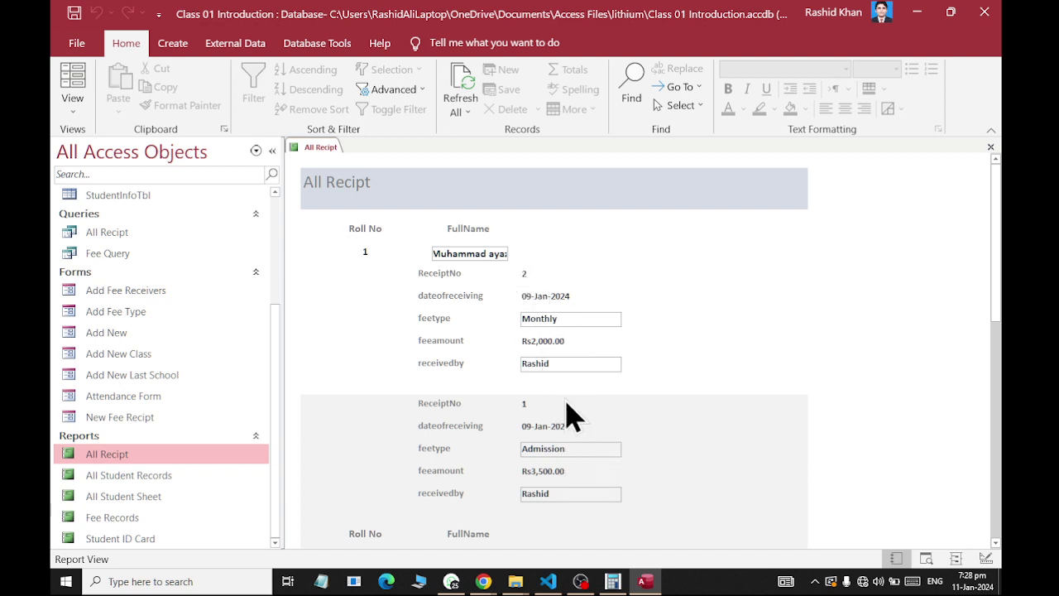
scroll(569, 413, "down", 5)
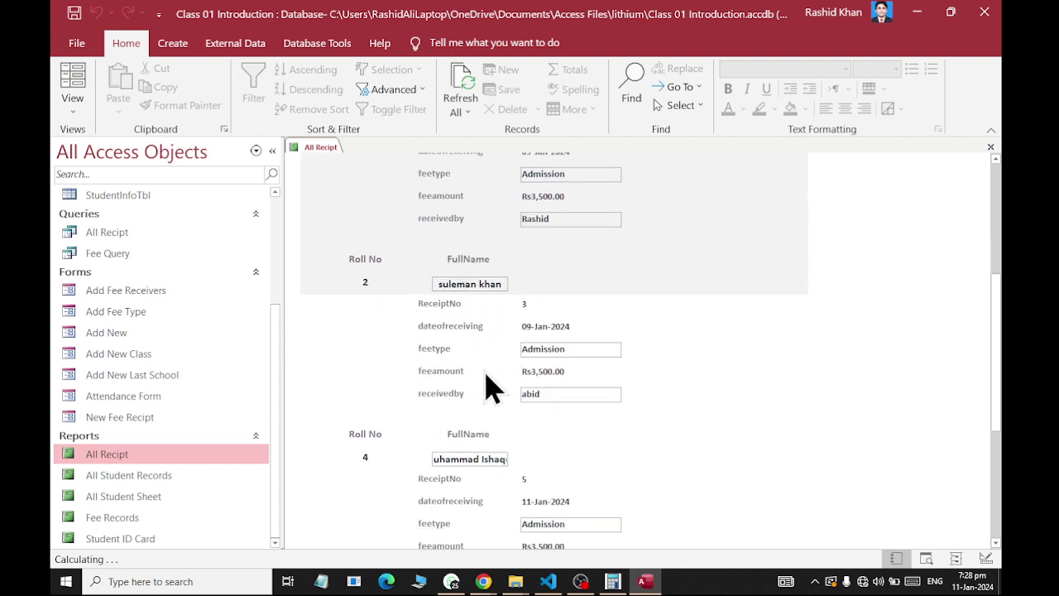
scroll(489, 389, "down", 2)
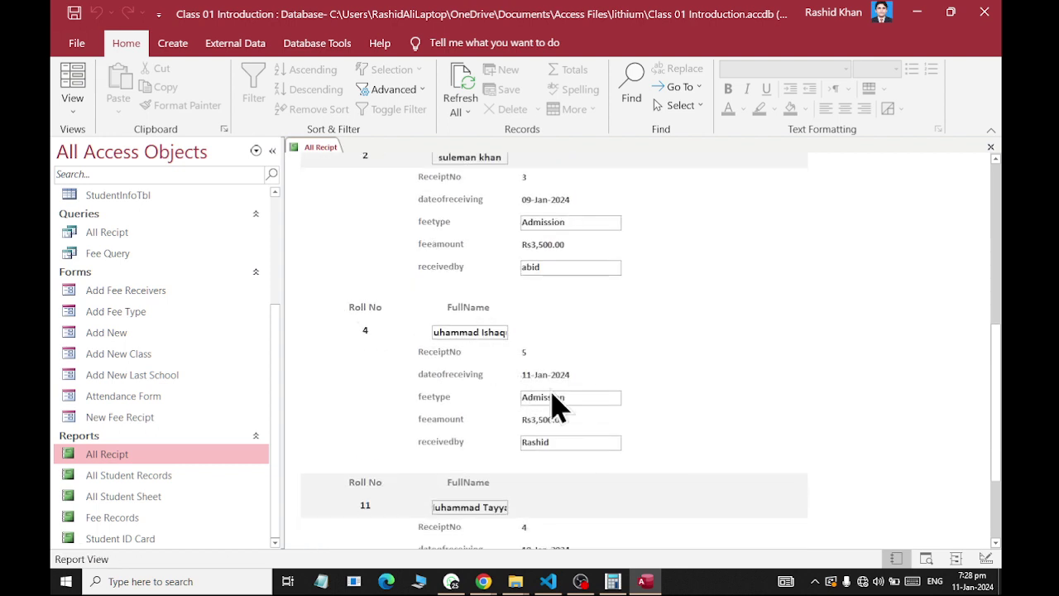
scroll(497, 414, "down", 2)
scroll(447, 404, "down", 1)
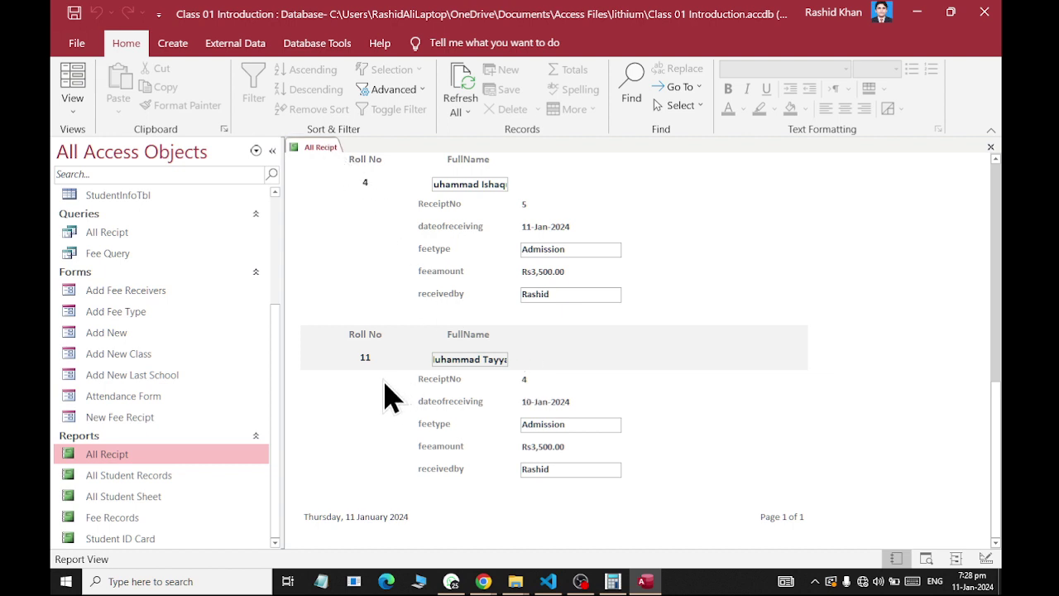
right_click(316, 148)
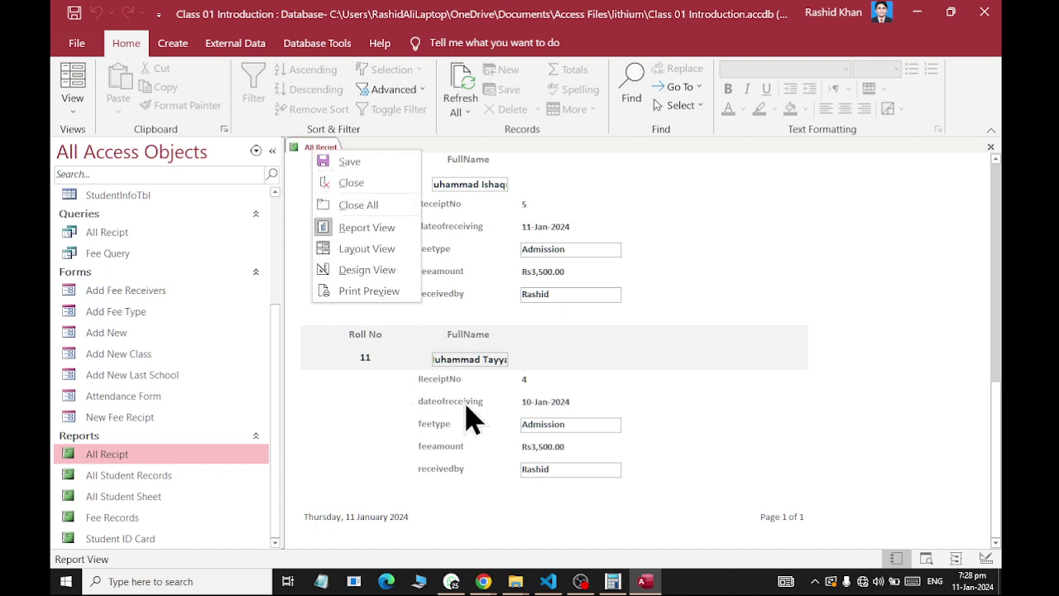
left_click(479, 357)
- In Design View, widen the FullName combo box in the FullName Header to align with the right edge of the Detail fields
right_click(338, 143)
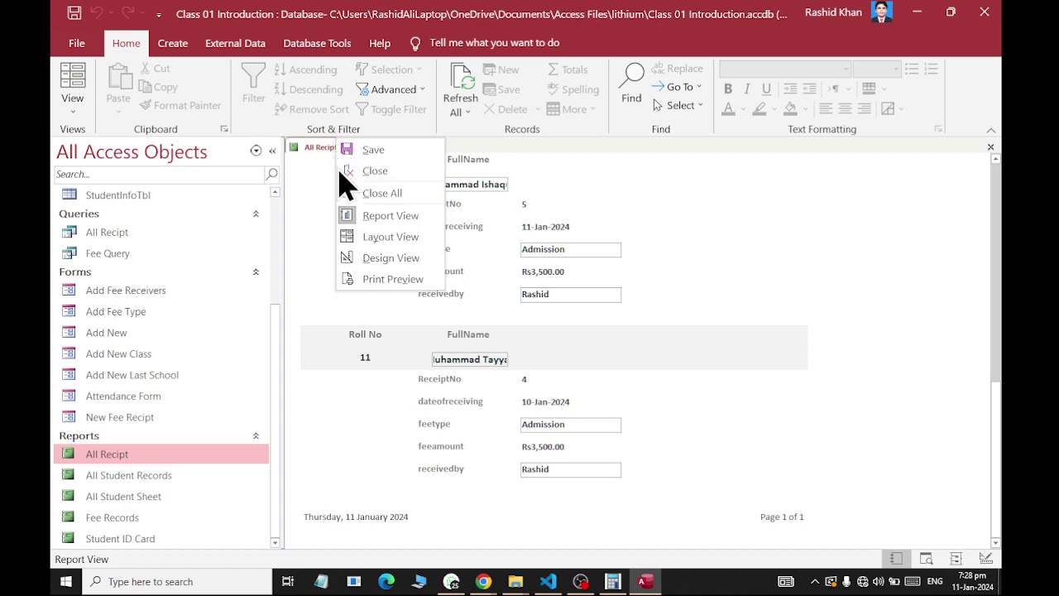
left_click(392, 260)
left_click(454, 273)
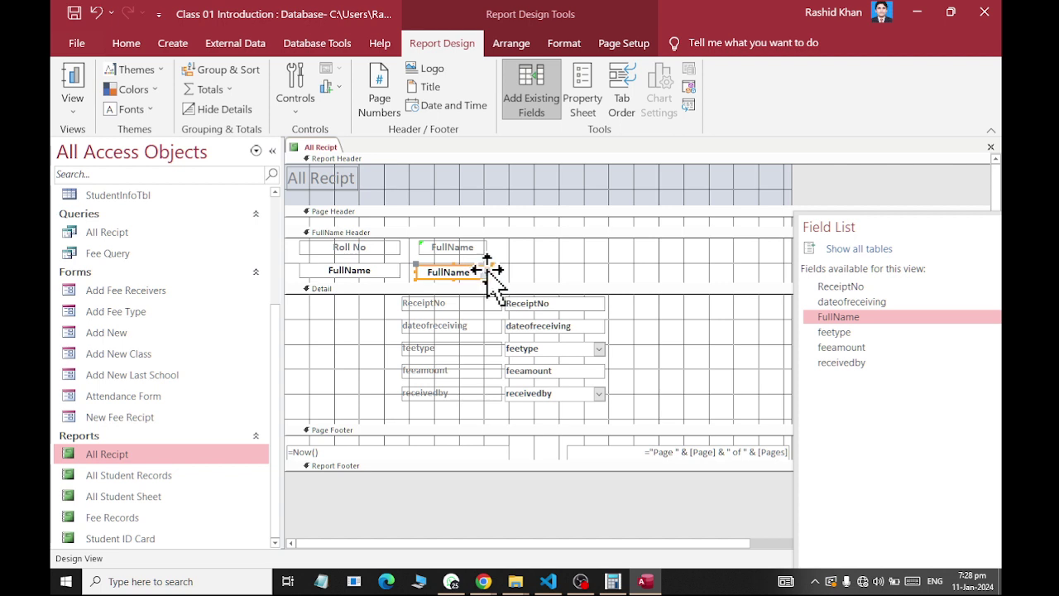
left_click_drag(494, 272, 606, 273)
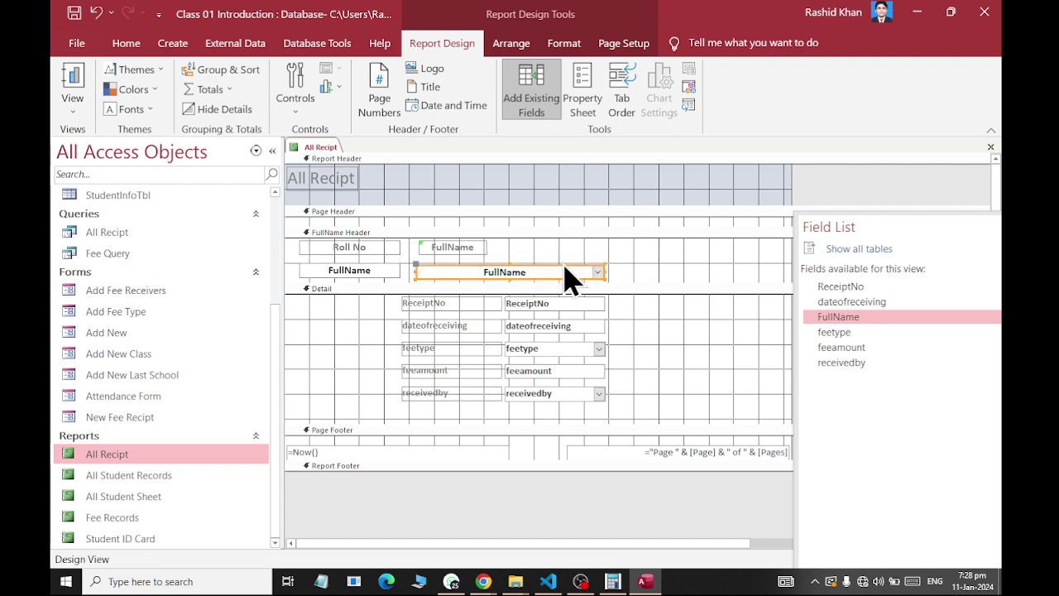
- Check in Report View that the full student names fit in the widened field, and close the All Recipt report
right_click(319, 147)
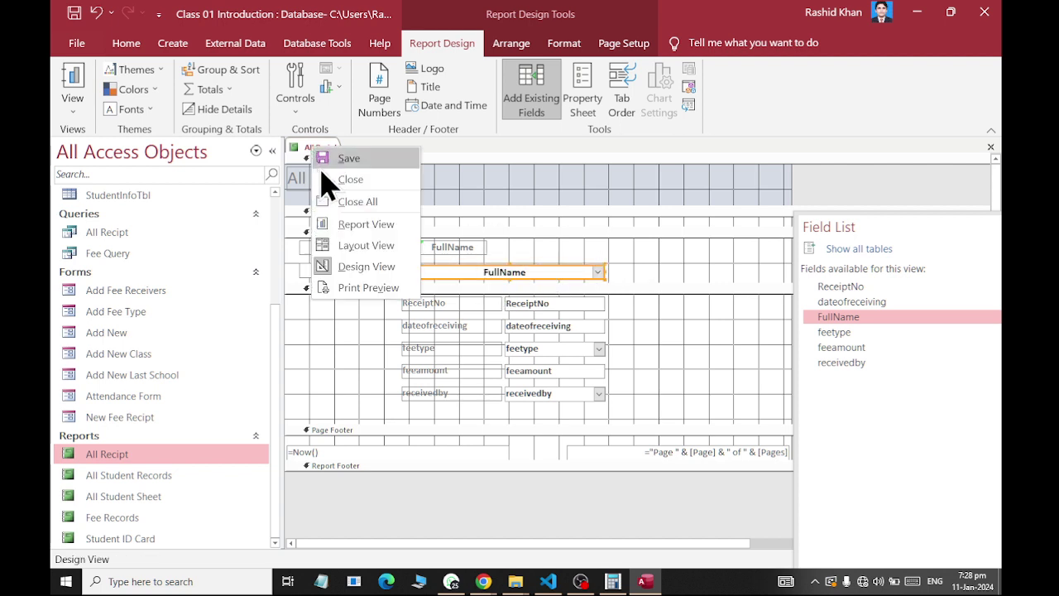
left_click(343, 225)
scroll(487, 318, "down", 5)
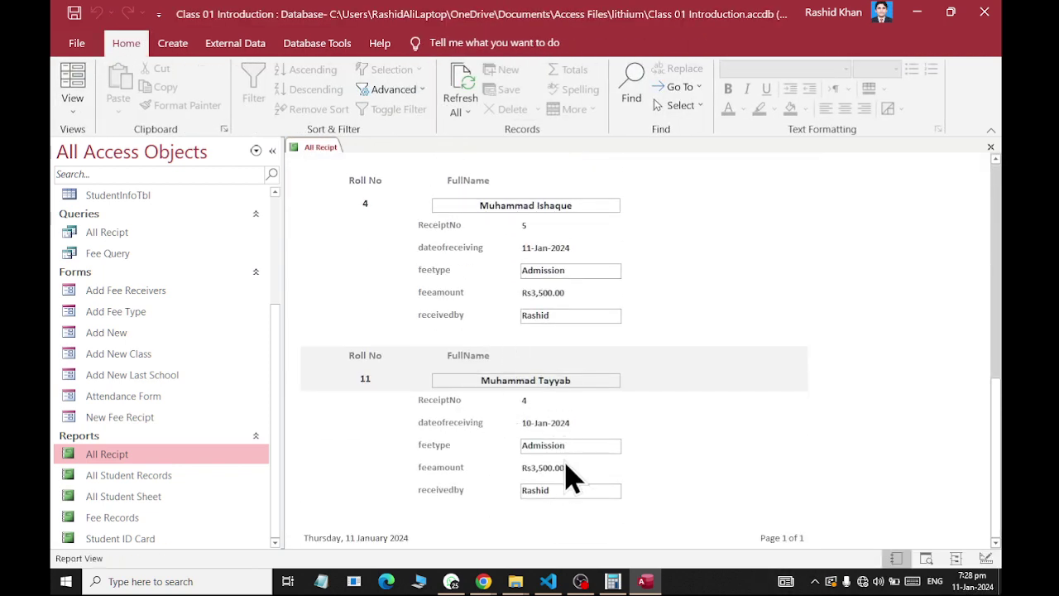
right_click(319, 148)
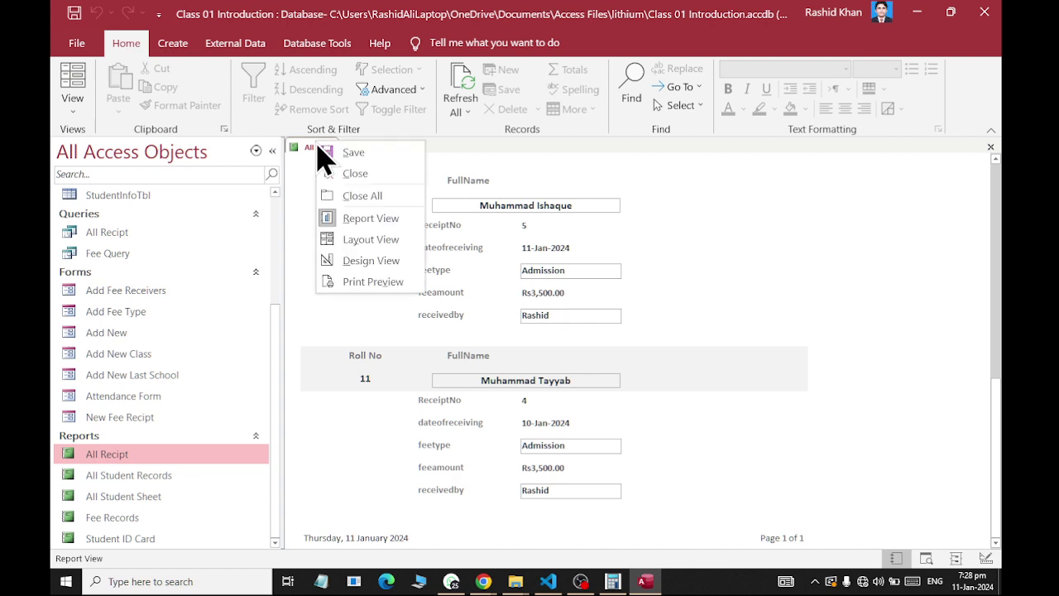
left_click(334, 175)
- Start a new receipt in the New Fee Recipt form for the last listed student, with the type Monthly
double_click(142, 418)
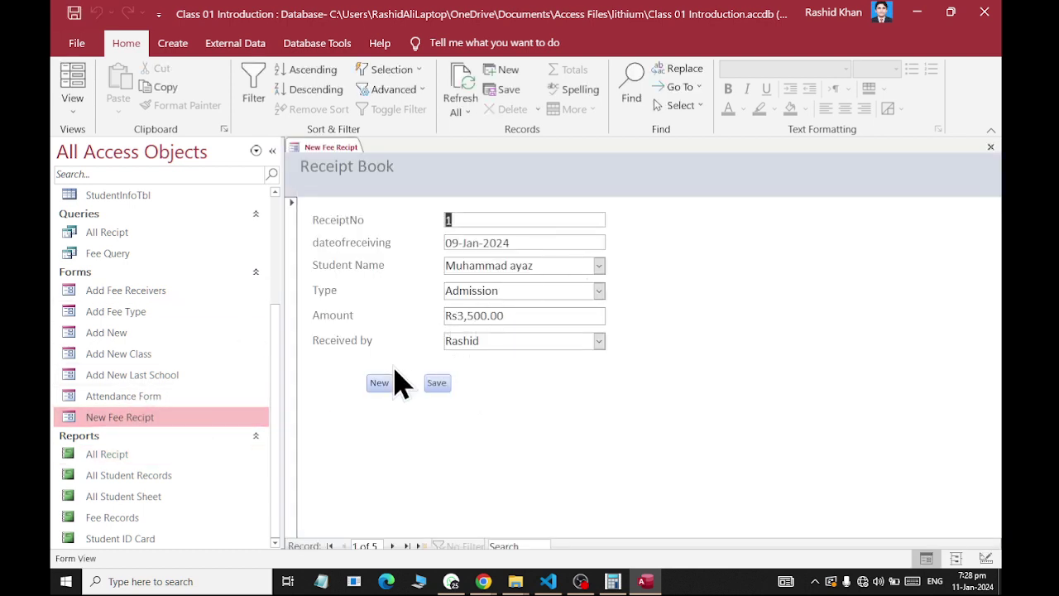
left_click(381, 383)
left_click(599, 266)
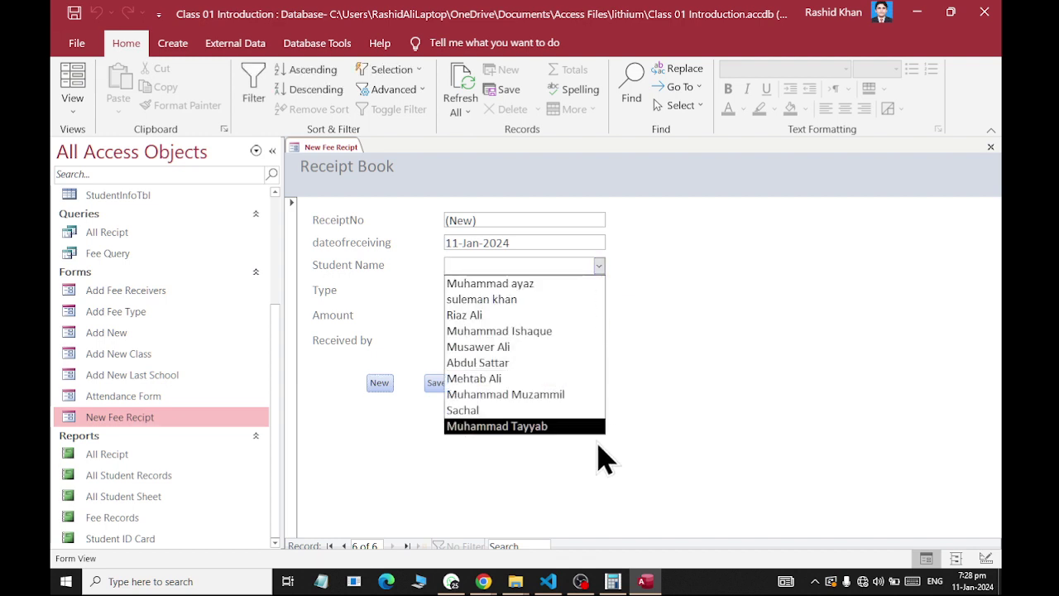
left_click(591, 427)
left_click(599, 290)
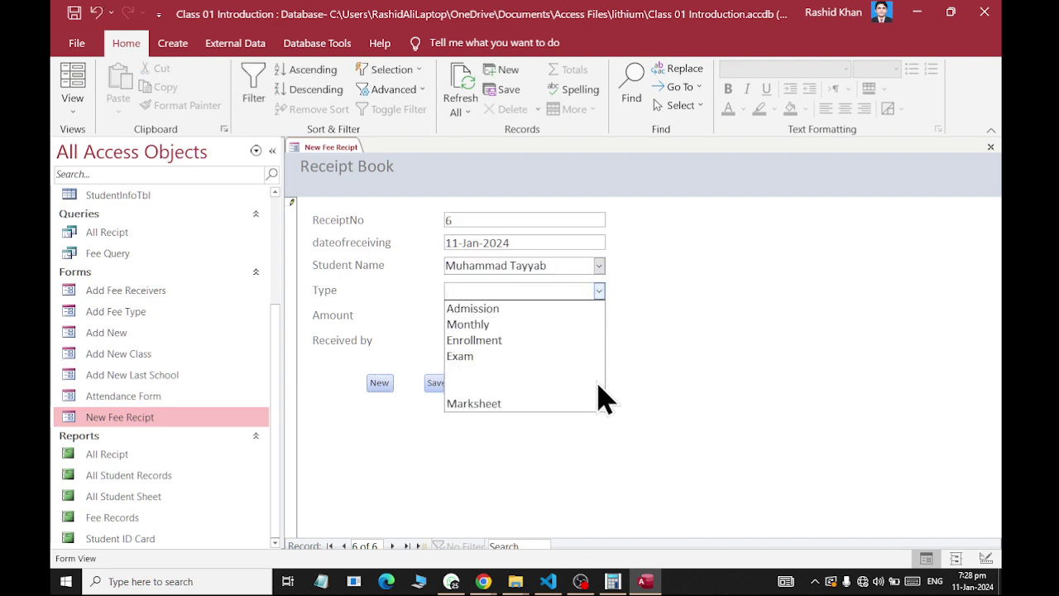
left_click(603, 330)
- Set the new receipt's amount to Rs2,000.00, choose the person who received it, and save the record
key("Tab")
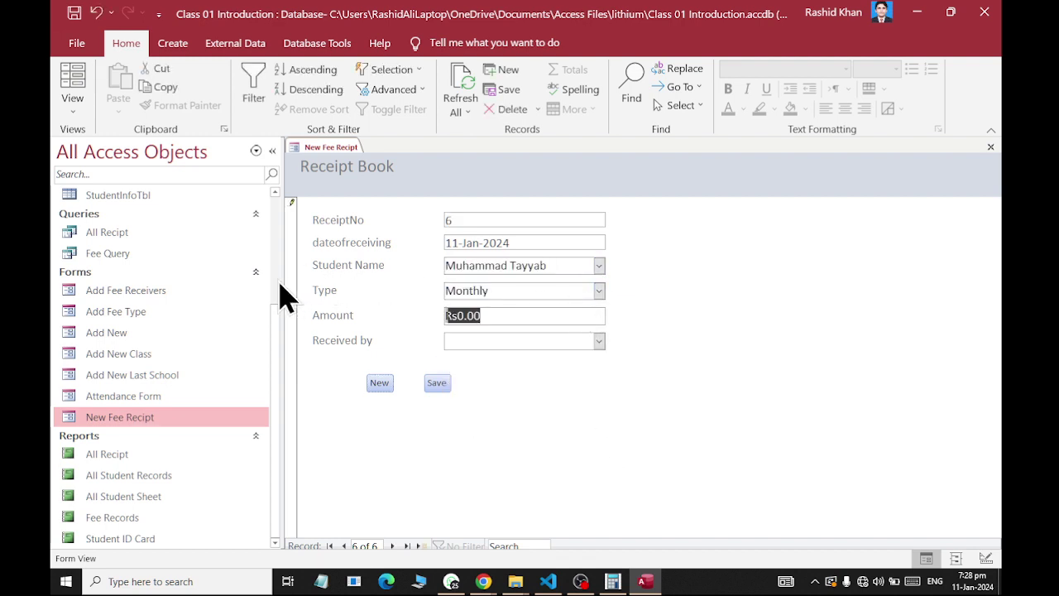
type("200")
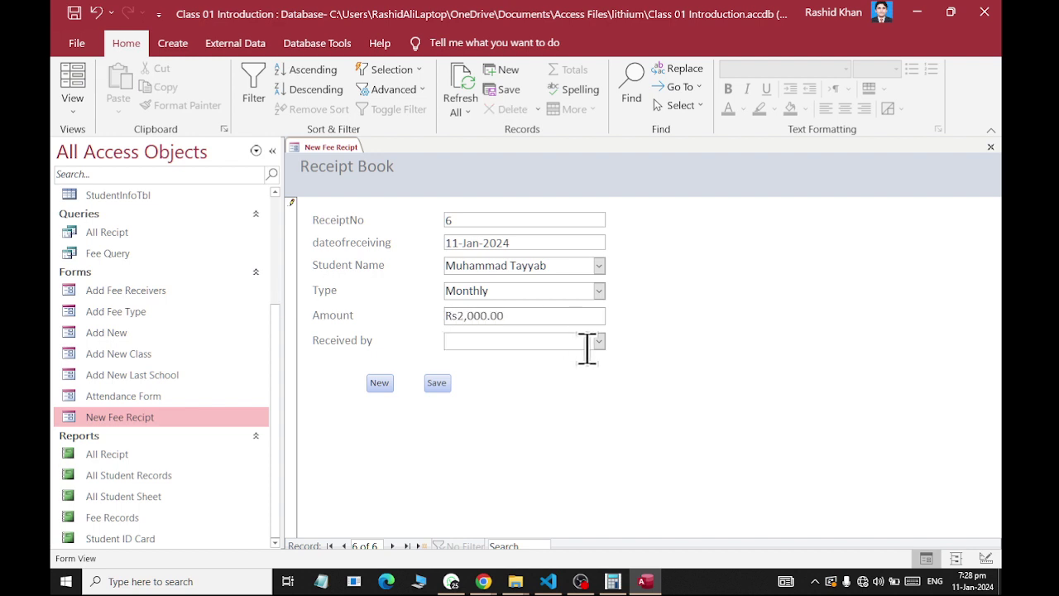
left_click(598, 341)
left_click(512, 378)
left_click(435, 384)
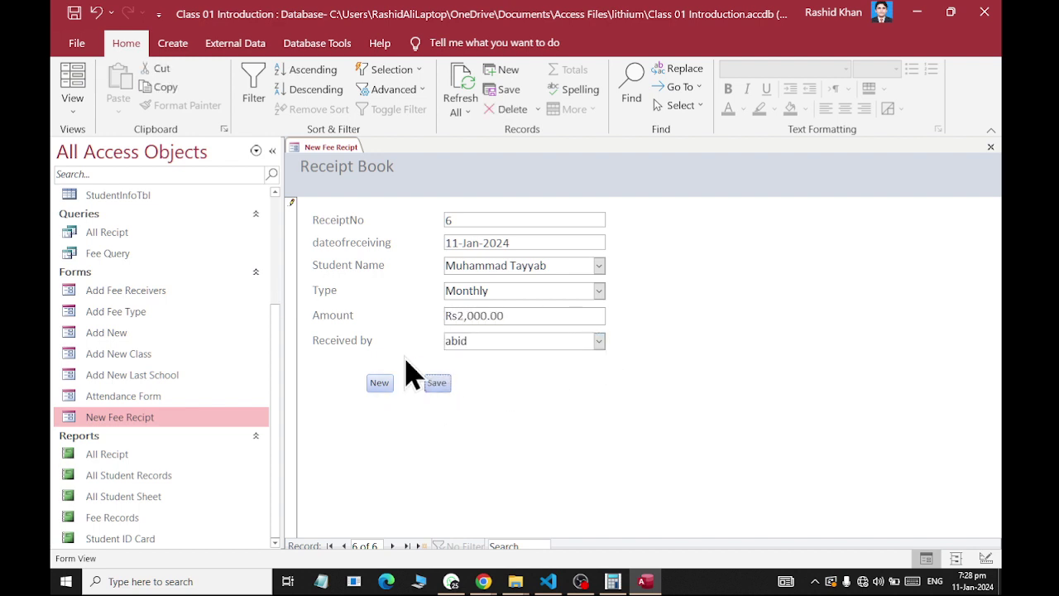
- Close the New Fee Recipt form, check the last student's receipts in the All Recipt report, and close the report
right_click(322, 147)
left_click(355, 175)
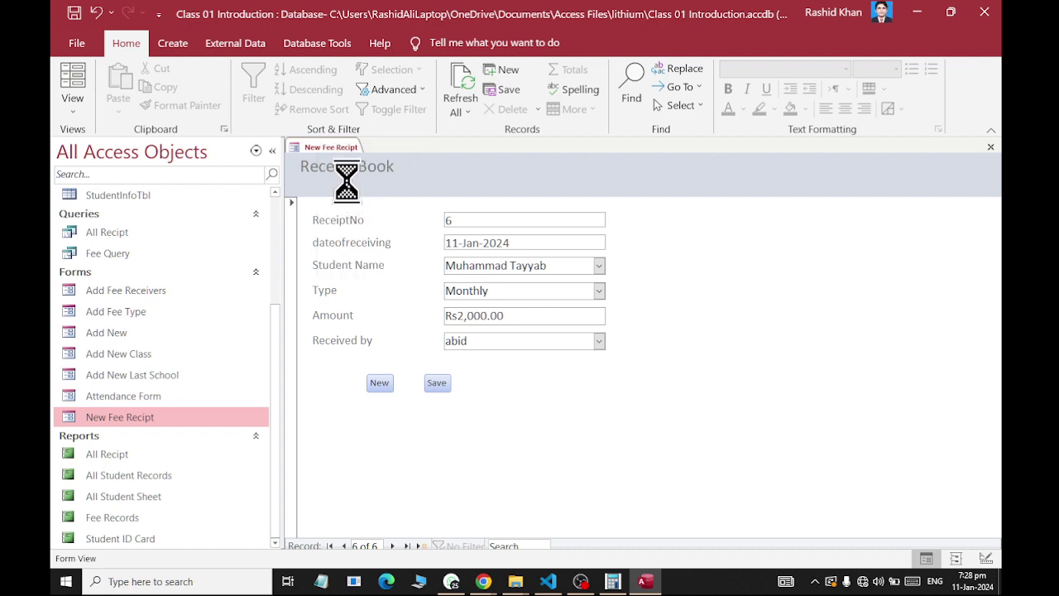
double_click(115, 455)
scroll(562, 283, "down", 10)
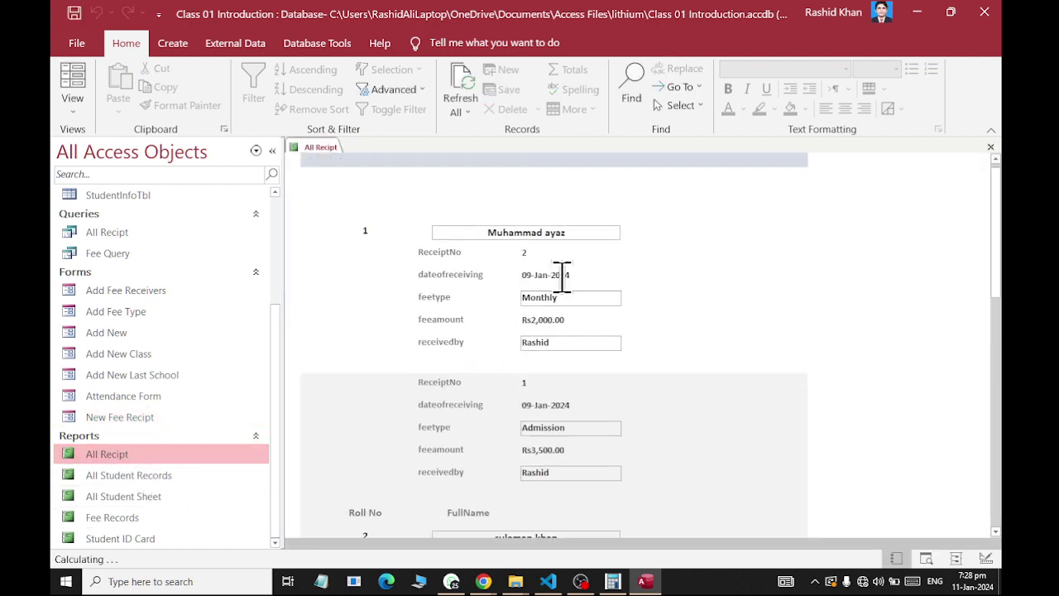
scroll(556, 289, "down", 2)
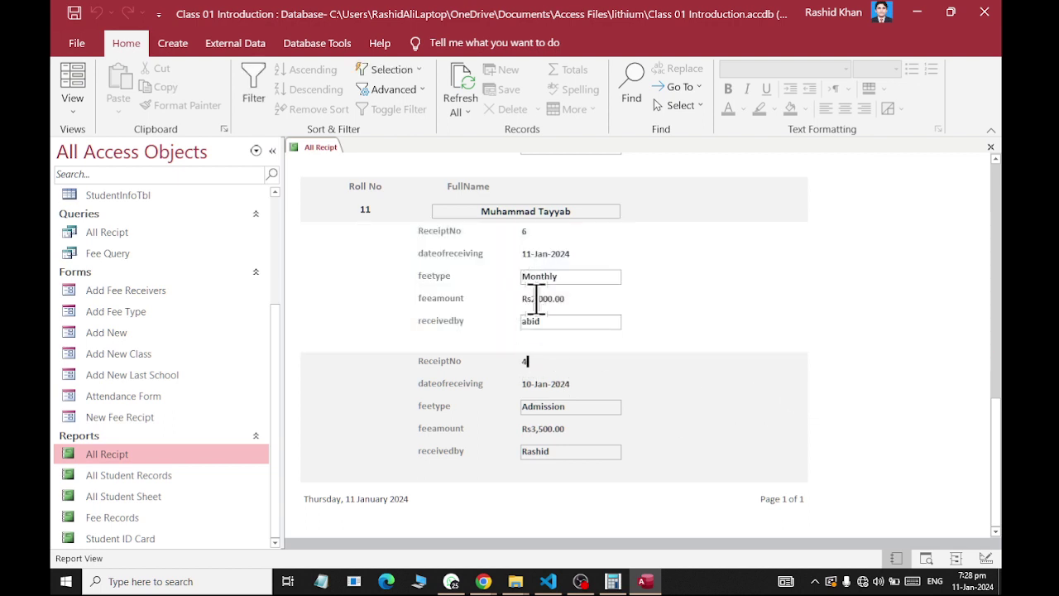
left_click(545, 276)
left_click(542, 378)
left_click(561, 427)
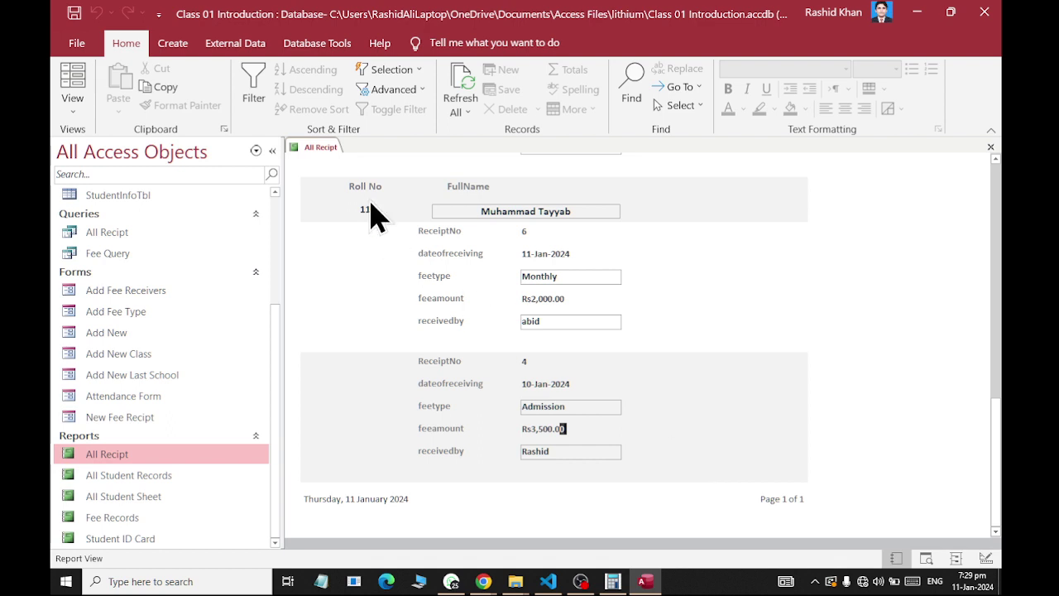
right_click(327, 149)
left_click(350, 172)
- Duplicate the All Recipt query as "Receupt by Receipt No"
left_click(124, 234)
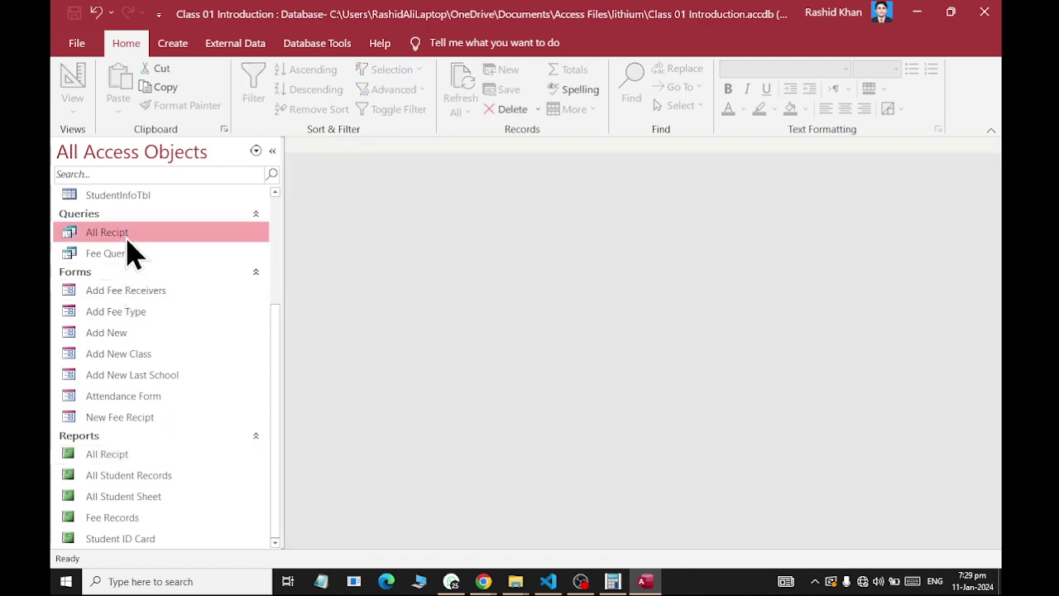
key("ctrl+c")
key("ctrl+v")
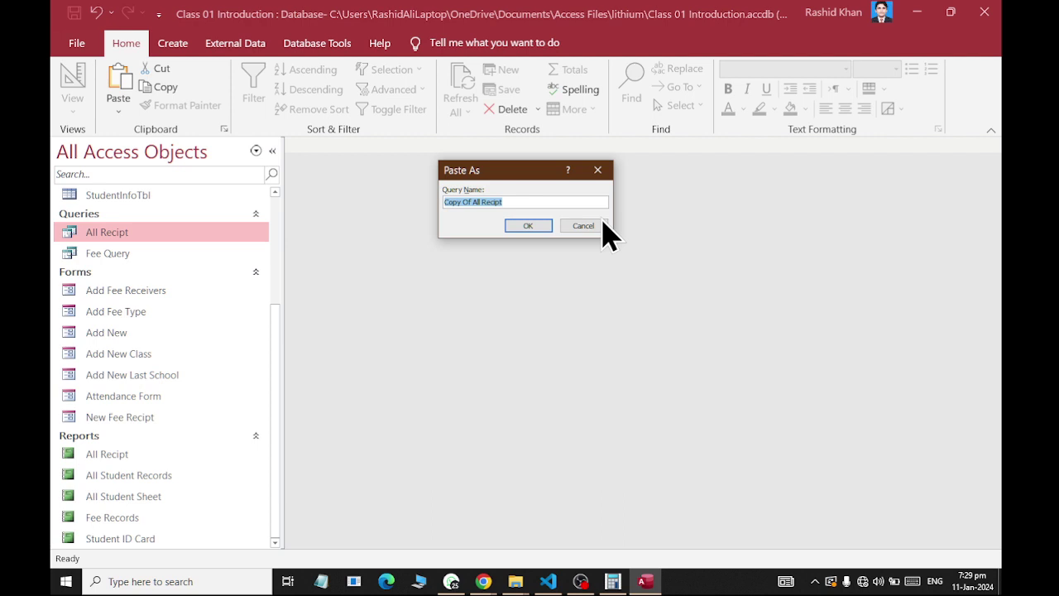
type("Receupt b")
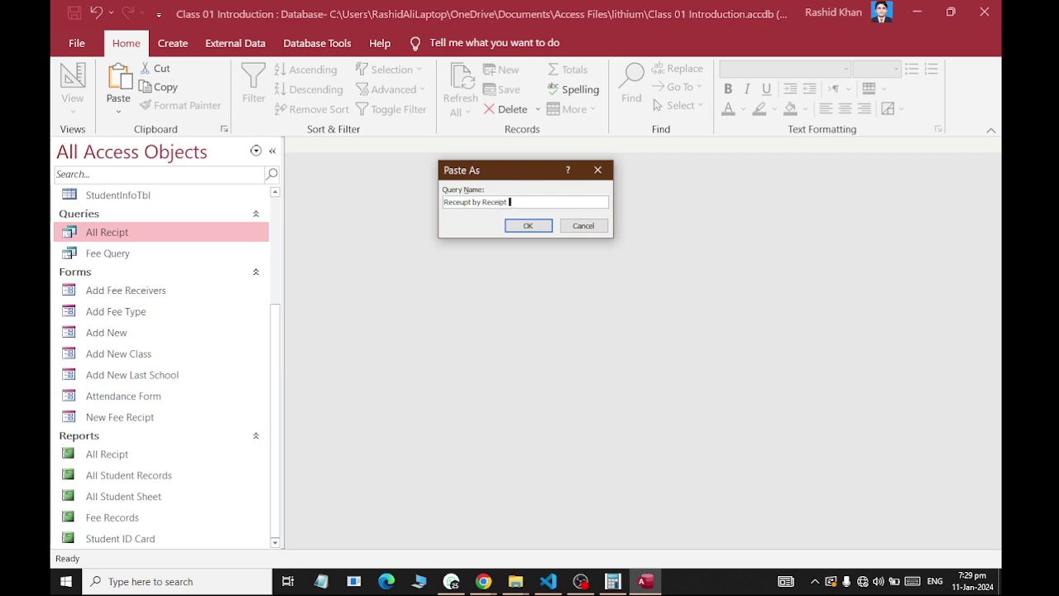
key("Return")
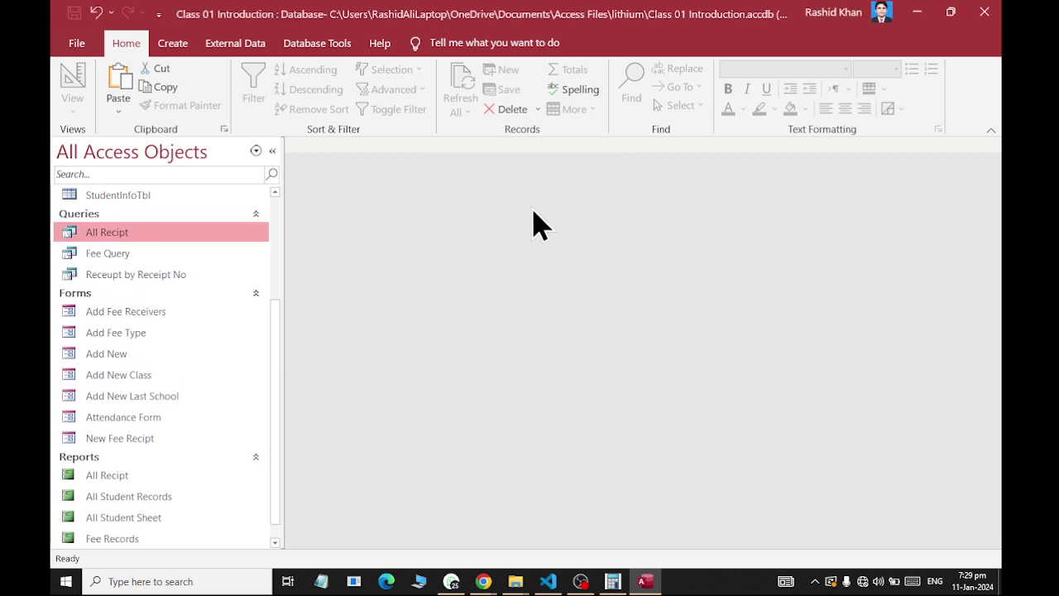
- Open the Receupt by Receipt No query in Design View to edit its ReceiptNo column
left_click(142, 279)
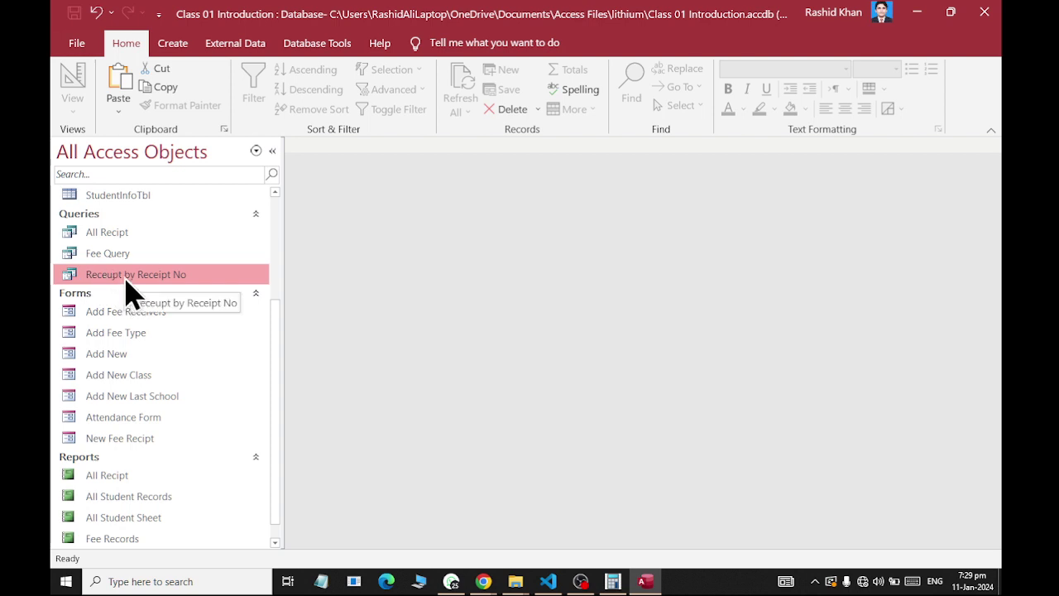
right_click(127, 281)
left_click(144, 308)
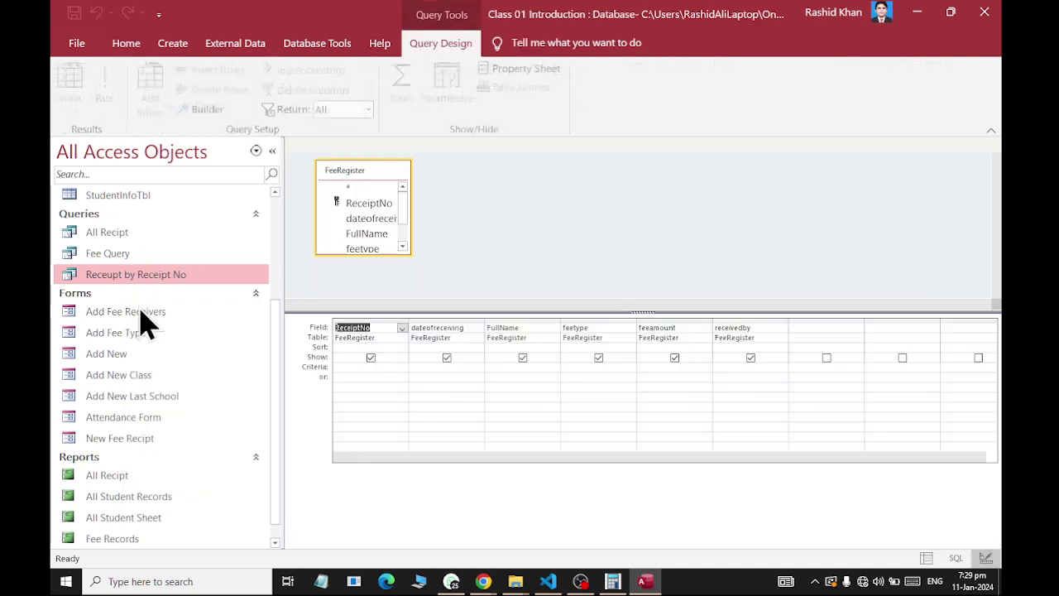
left_click(374, 328)
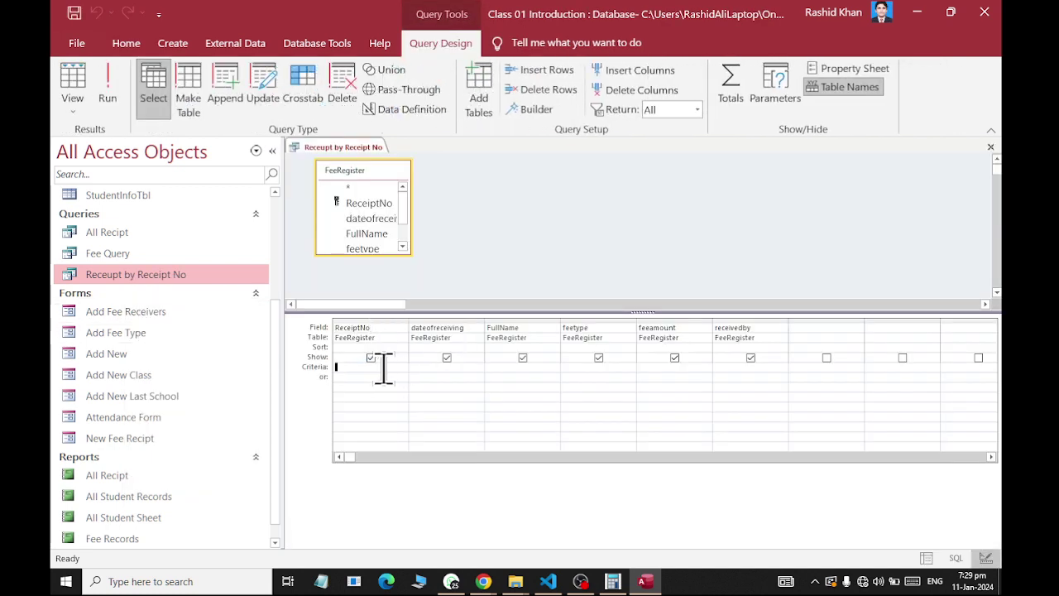
- Open Notepad, write the parameter prompt "[Enter Recipt No]" and copy it
key("super+r")
type("notepda")
key("Return")
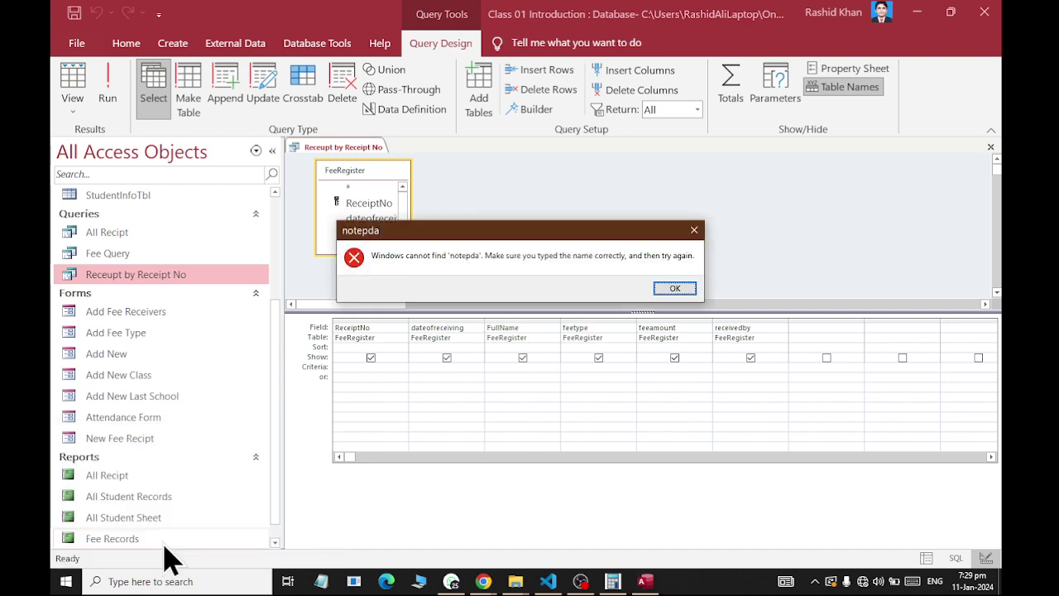
key("Return")
type("notepad")
key("Return")
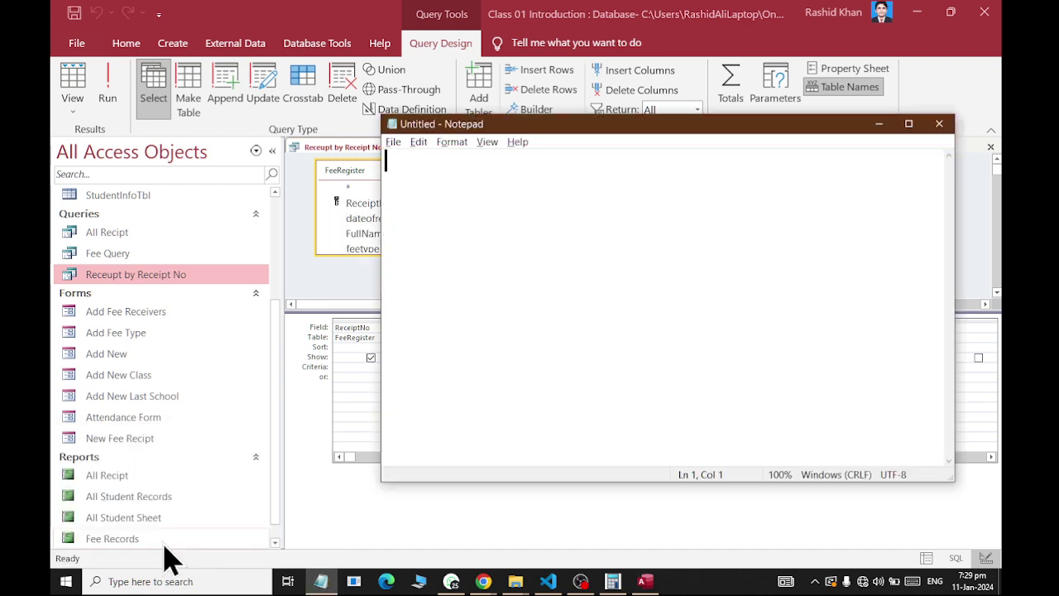
type("[")
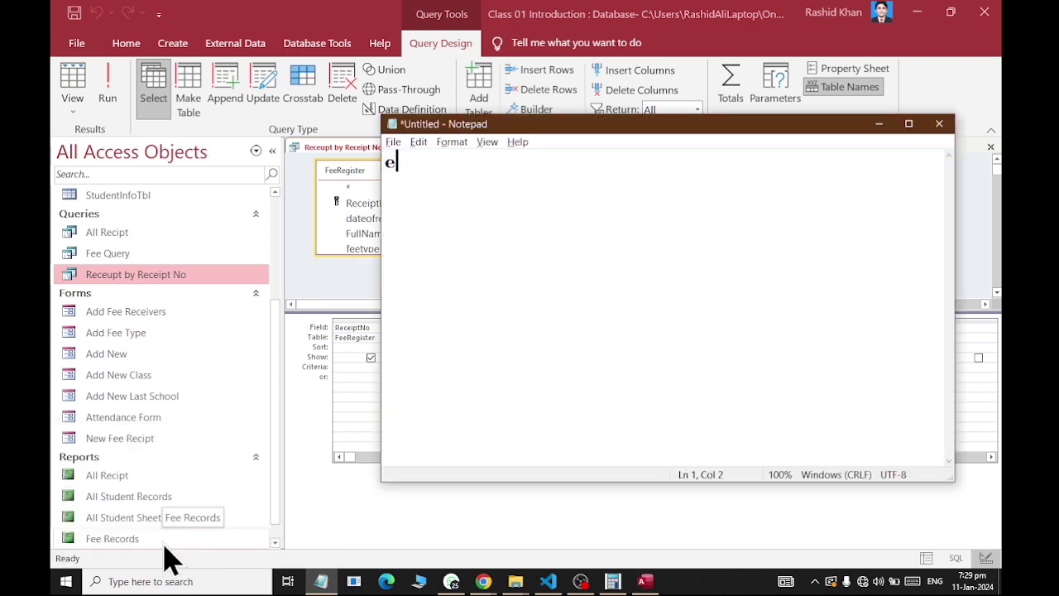
key("BackSpace")
type("[Enter Recipt")
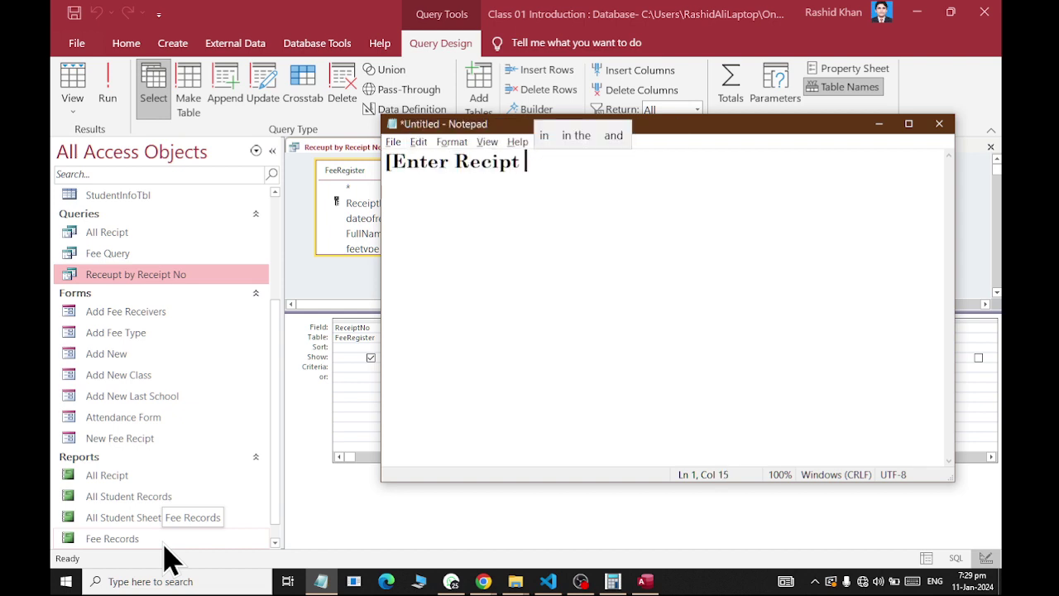
type(" No]")
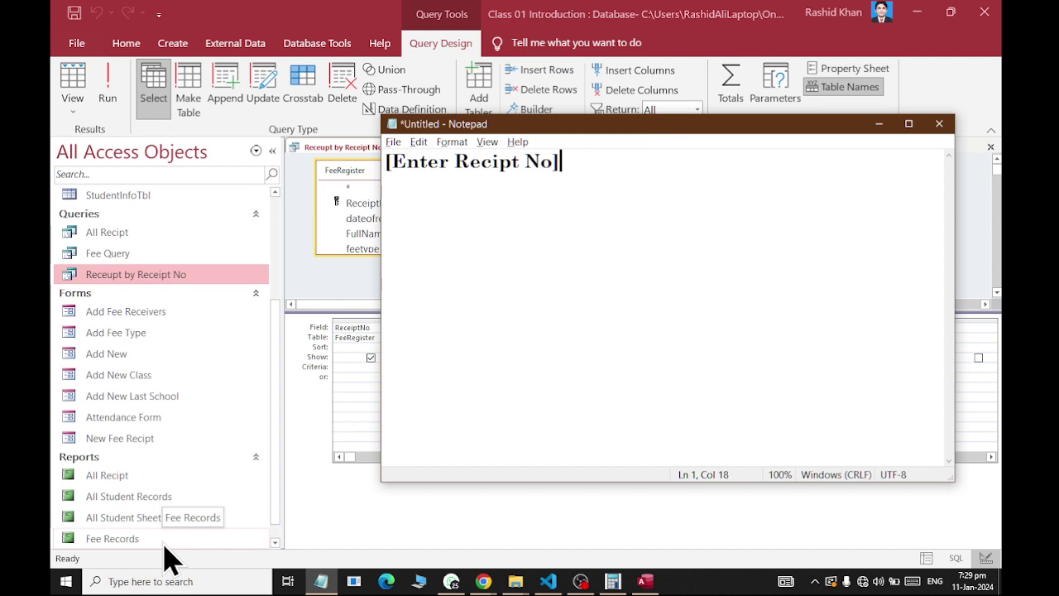
key("ctrl+a")
key("ctrl+c")
- Paste [Enter Recipt No] as the criterion of the ReceiptNo field in the query, then save and close the query
left_click(352, 366)
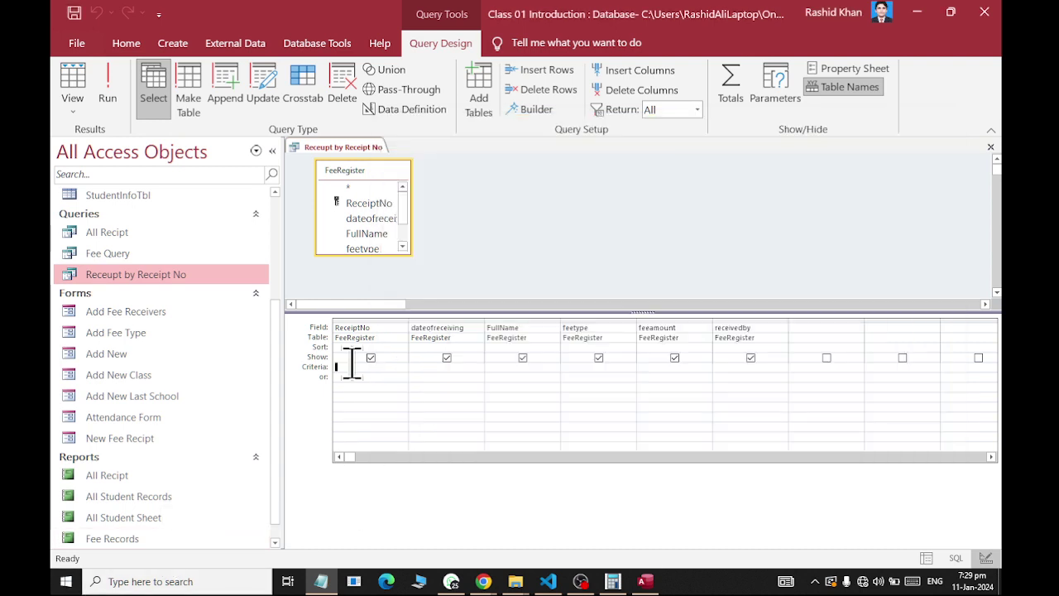
key("ctrl+v")
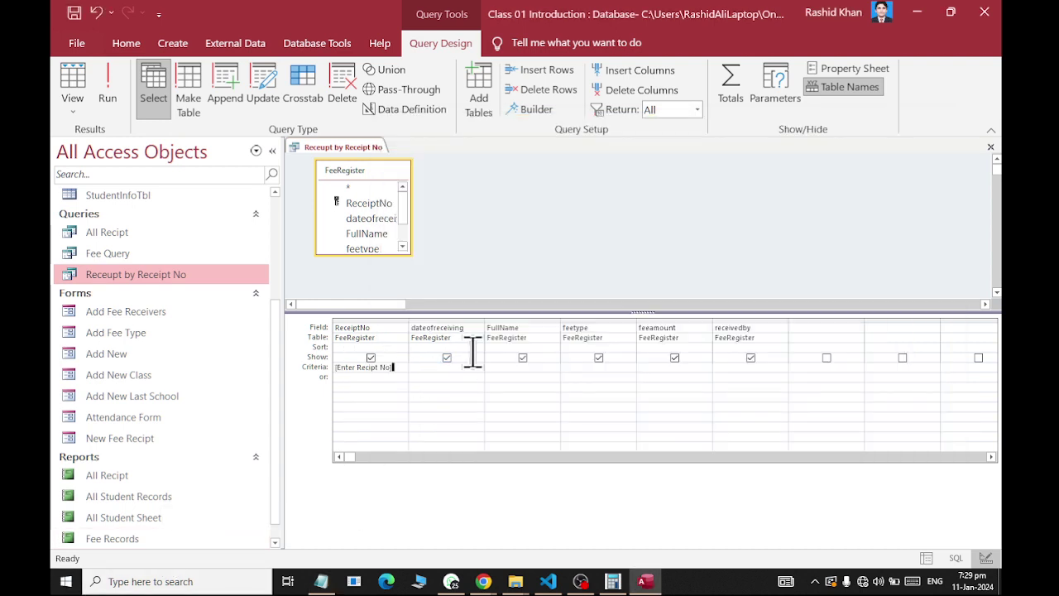
right_click(324, 148)
left_click(339, 197)
- Test the Receupt by Receipt No query with receipt number 4 and close its datasheet
double_click(160, 272)
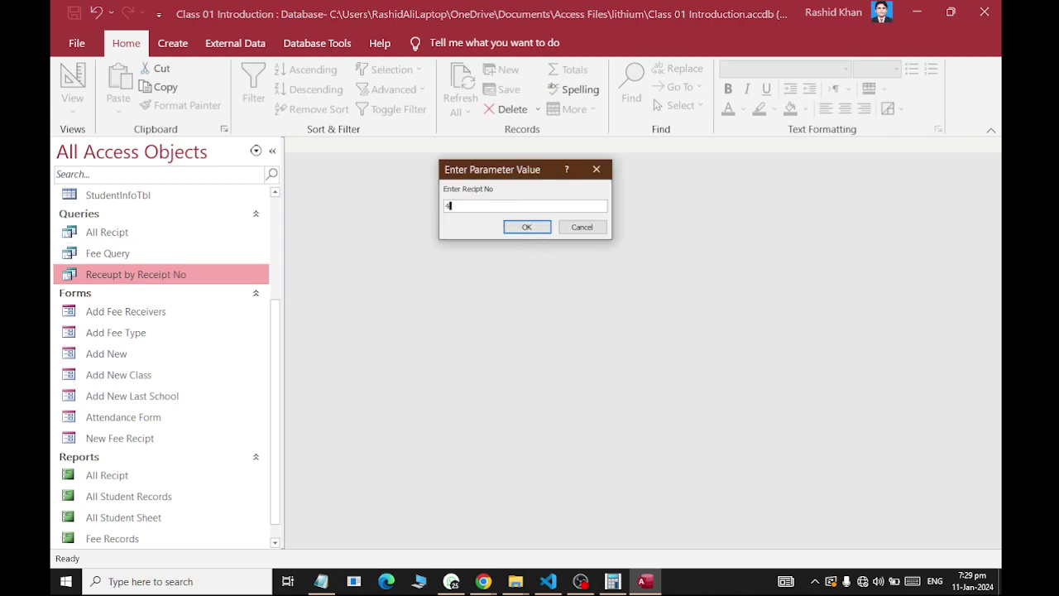
type("4")
left_click(504, 228)
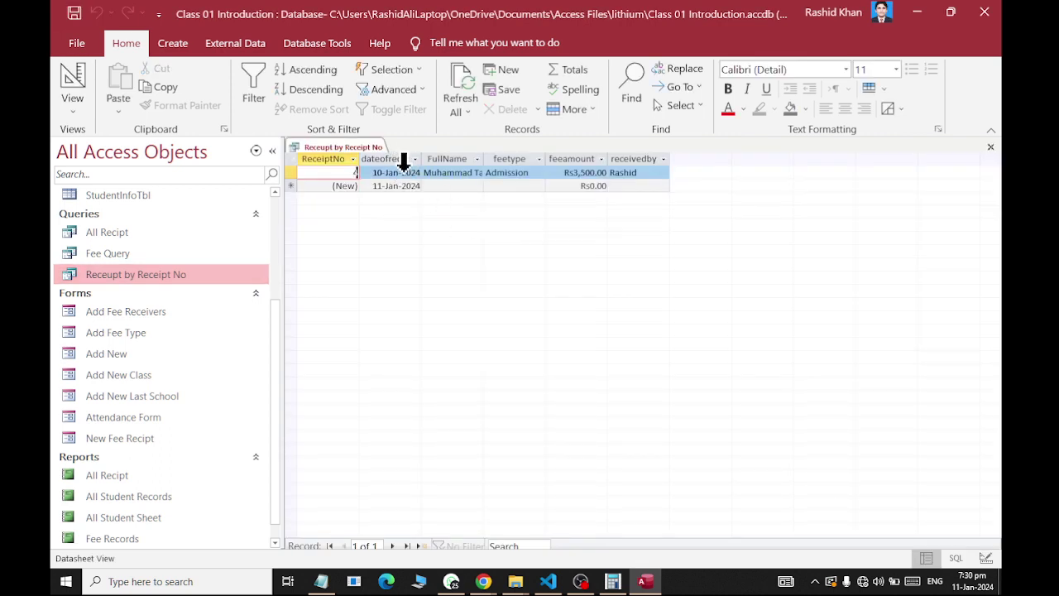
right_click(340, 147)
left_click(359, 177)
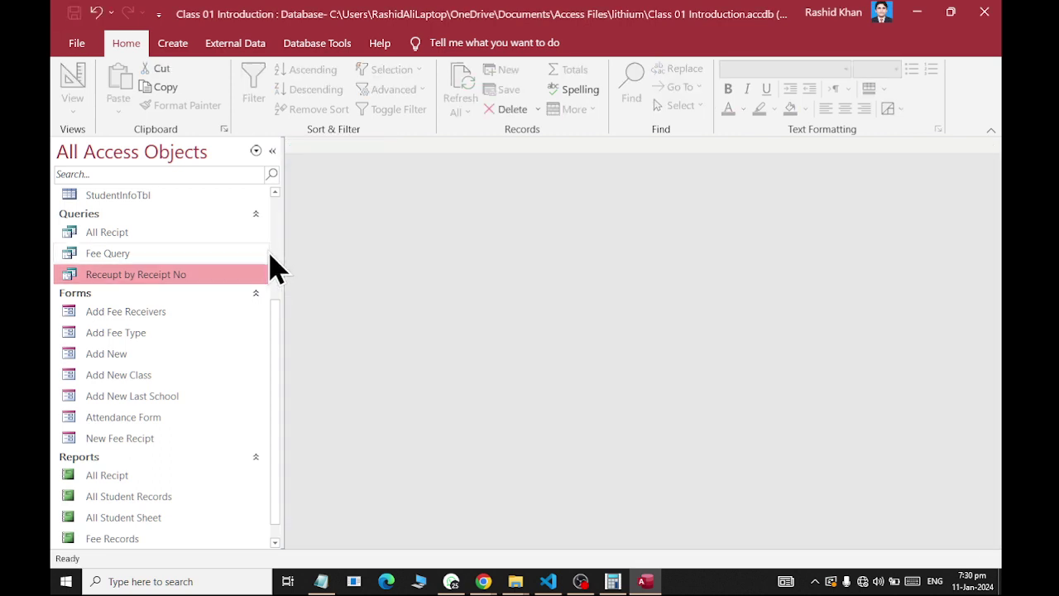
- In the Report Wizard, include all fields of the Receupt by Receipt No query and group the report by ReceiptNo
left_click(174, 43)
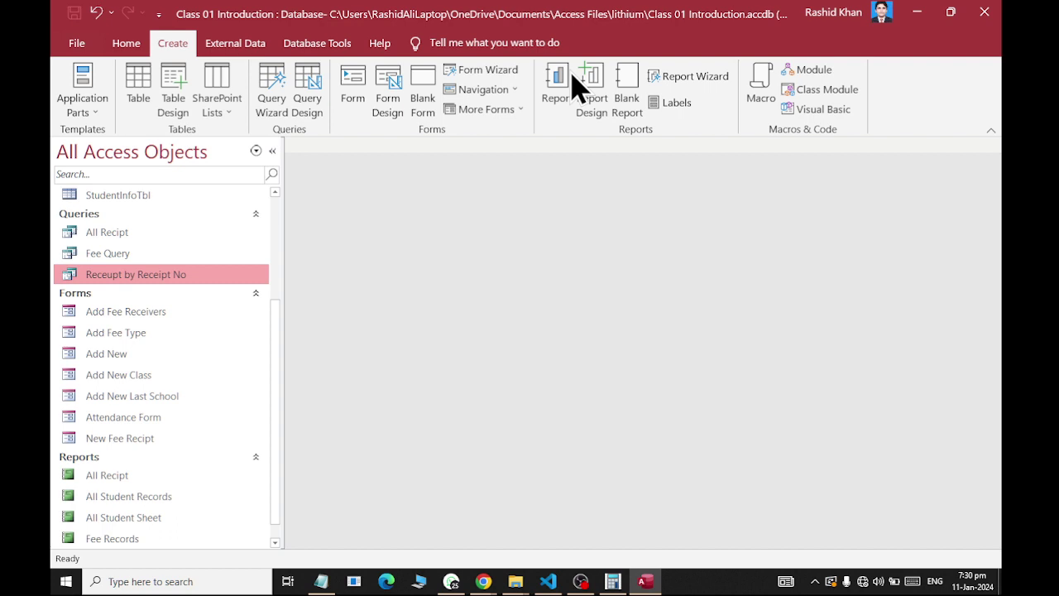
left_click(694, 76)
left_click(502, 257)
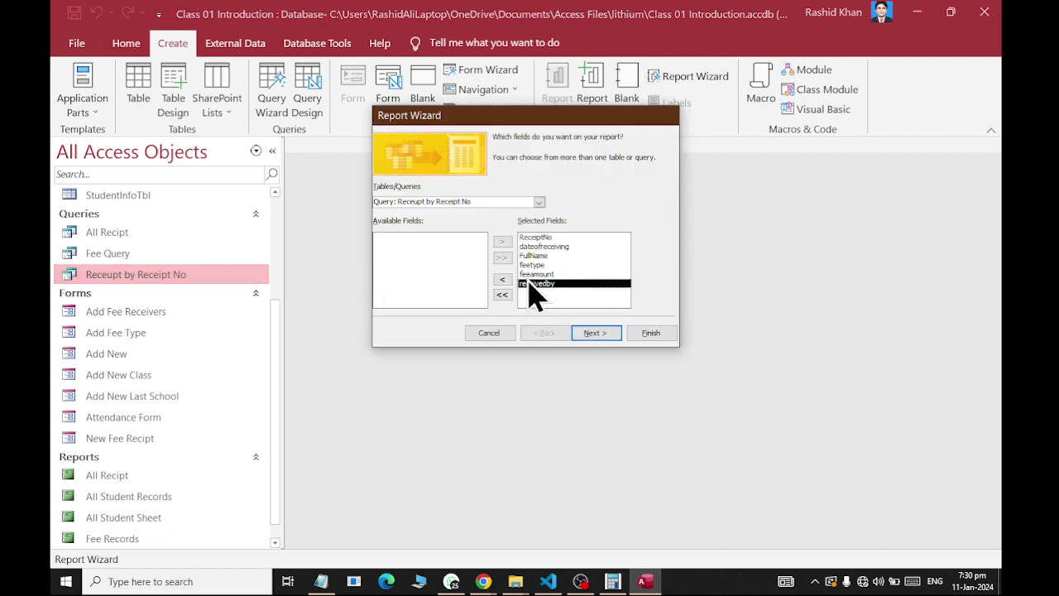
left_click(591, 338)
left_click(608, 339)
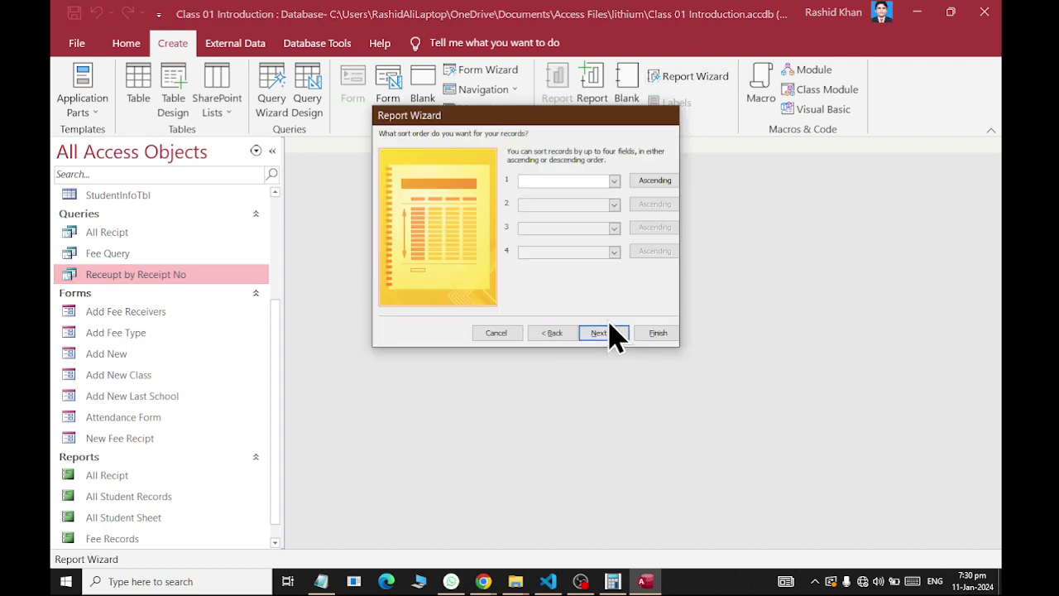
left_click(554, 334)
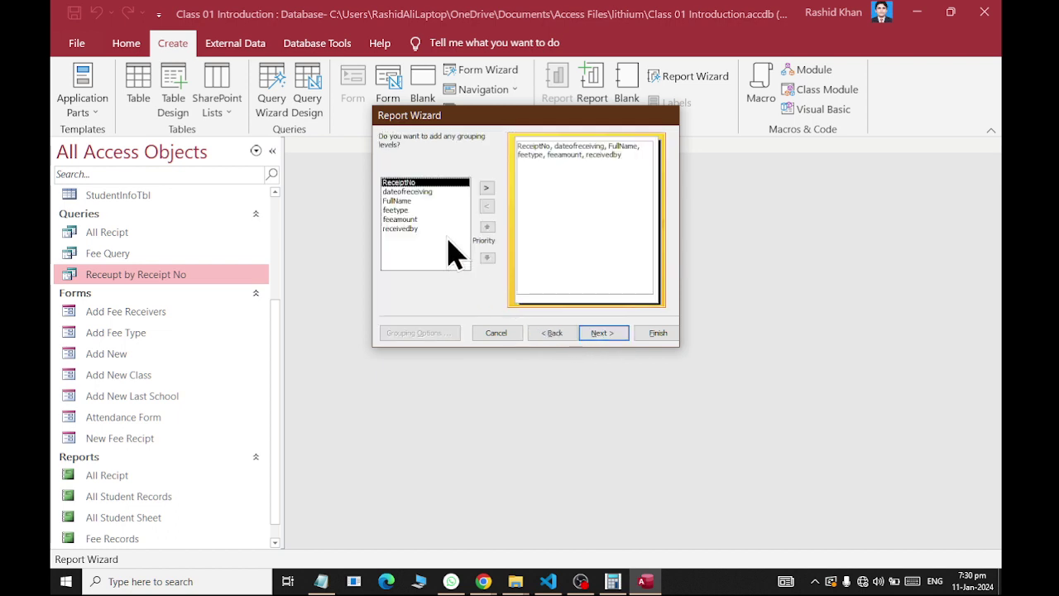
left_click(487, 190)
left_click(601, 334)
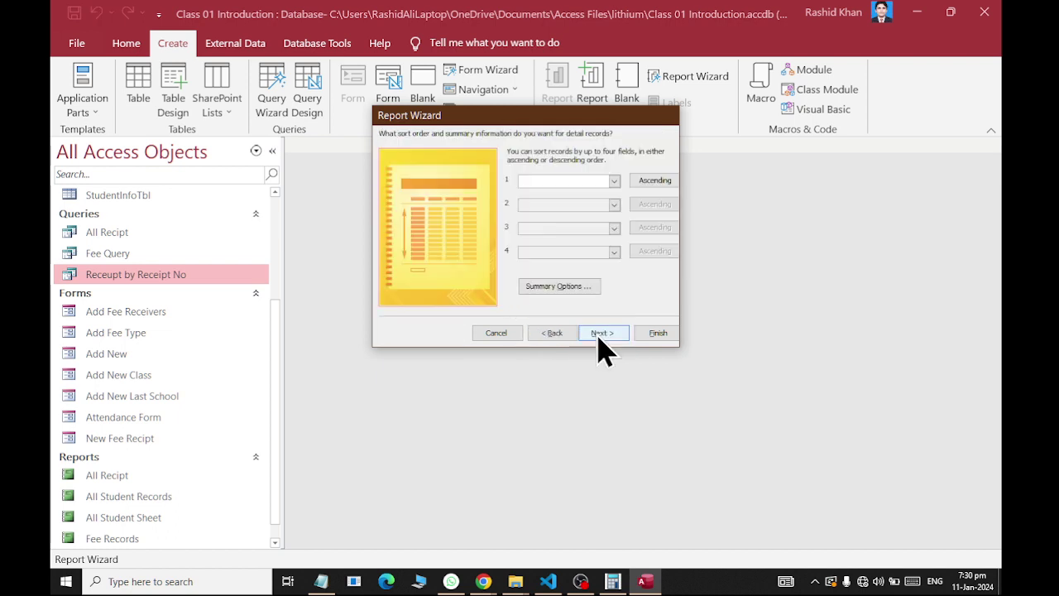
- Leave the records unsorted, choose the Outline layout in Portrait, and finish the report with the title Receupt by Receipt No
left_click(601, 334)
left_click(556, 197)
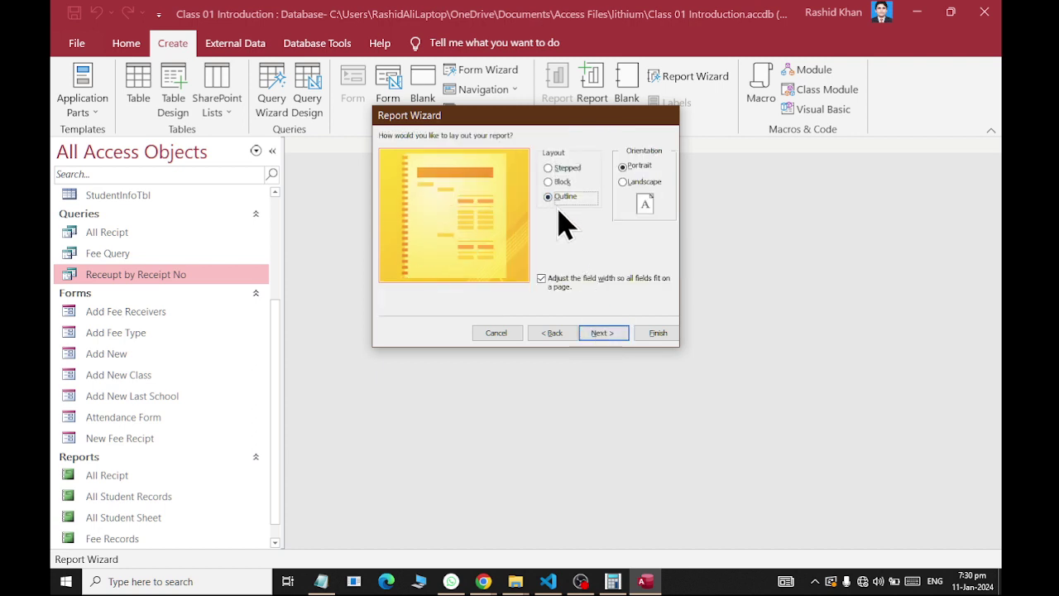
left_click(617, 332)
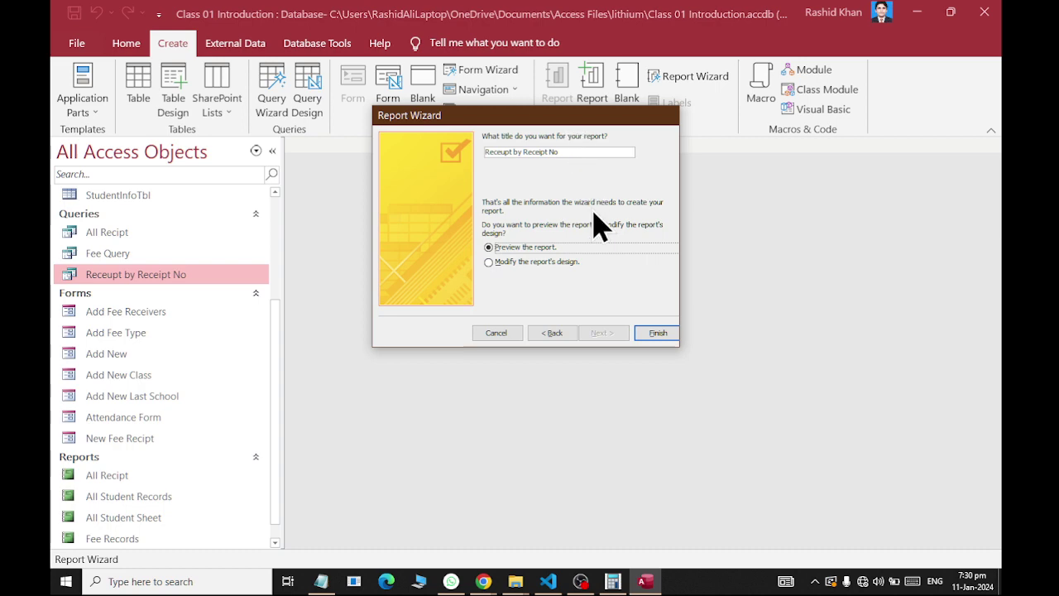
left_click(658, 332)
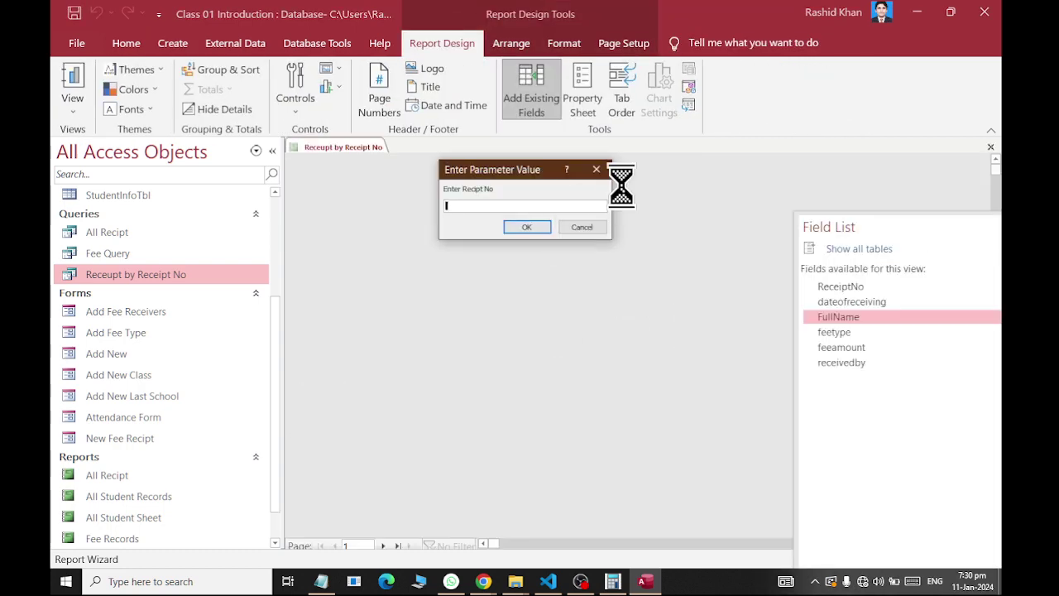
- Preview the new report for receipt number 4 and close it
type("4")
key("Return")
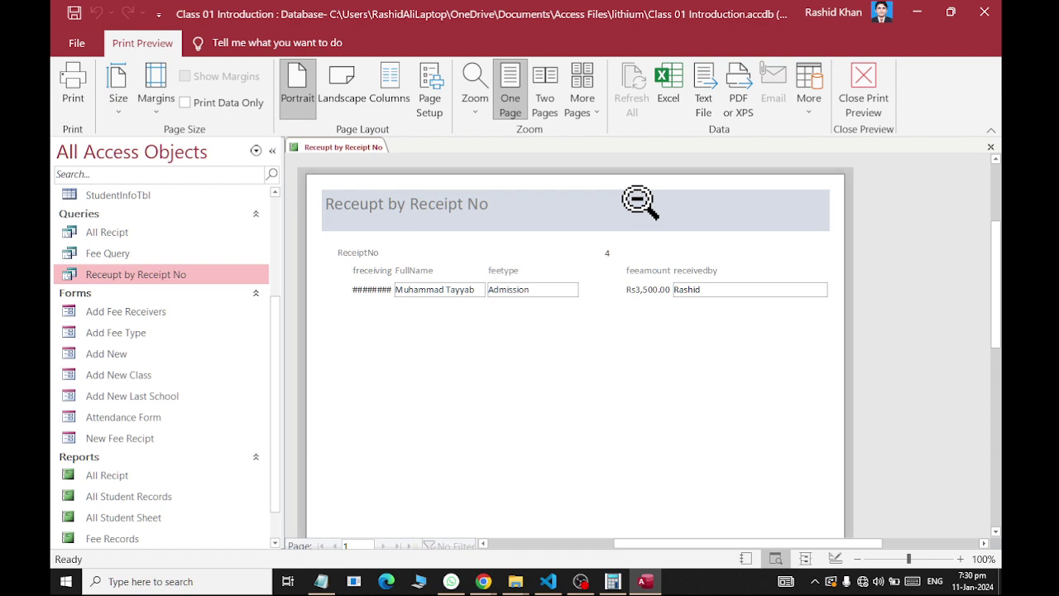
right_click(364, 148)
left_click(389, 175)
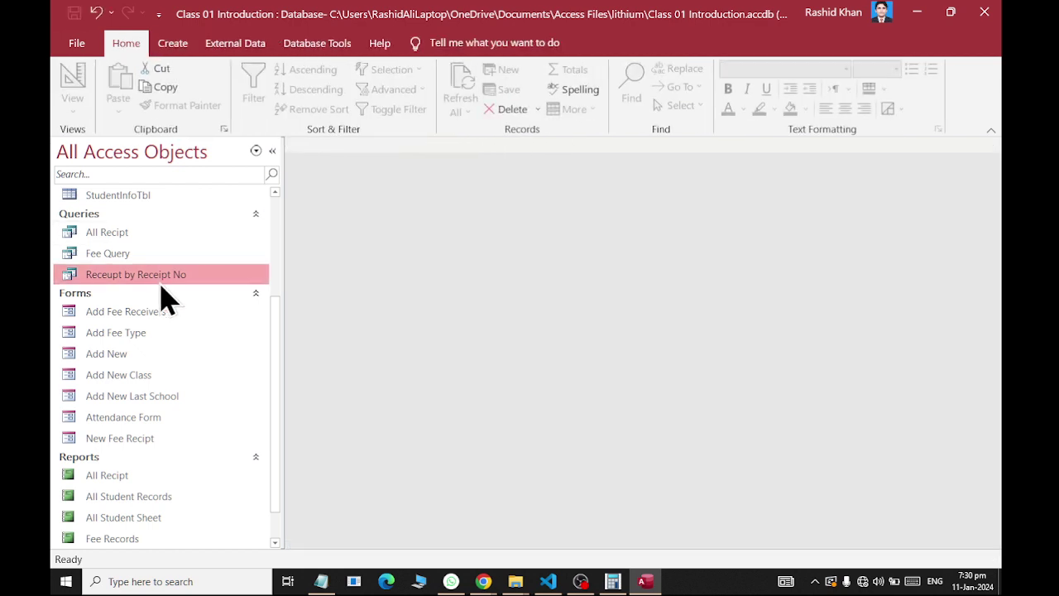
- Test the Receupt by Receipt No report with receipt number 11 and close it
double_click(161, 277)
left_click(581, 228)
scroll(183, 513, "down", 2)
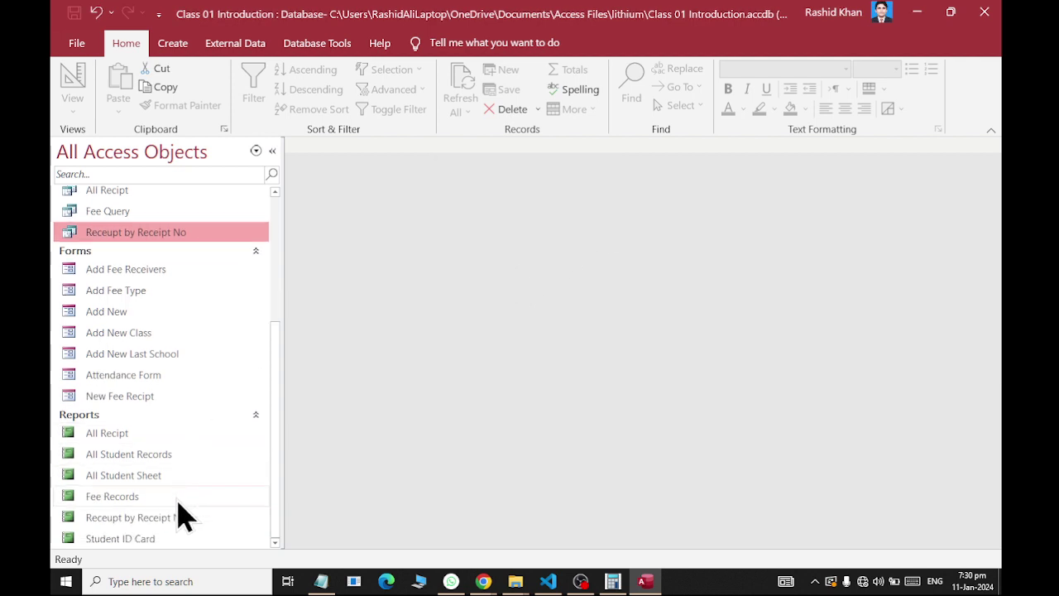
double_click(172, 519)
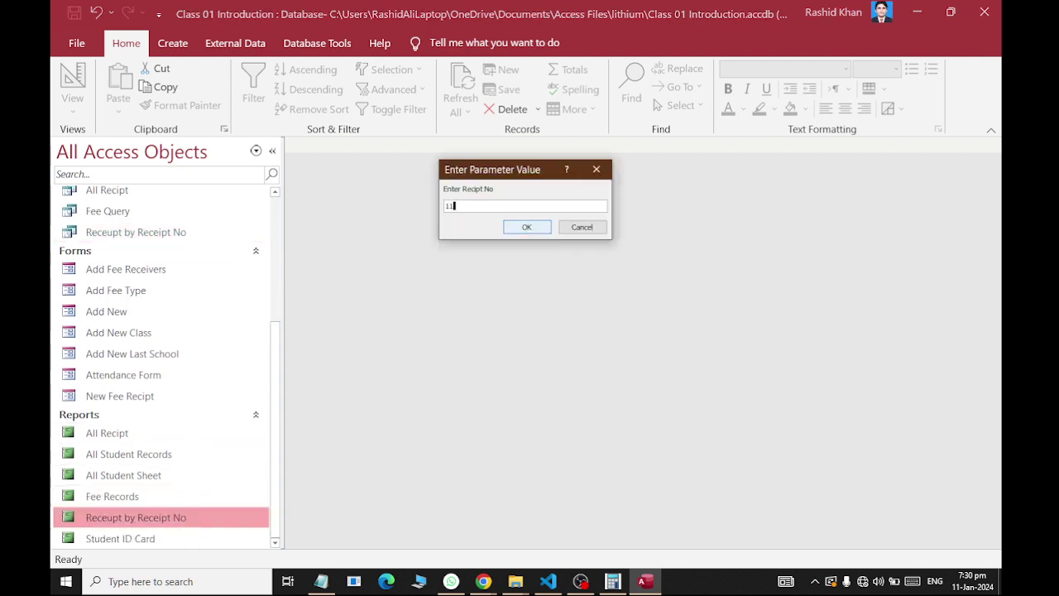
key("Return")
right_click(329, 149)
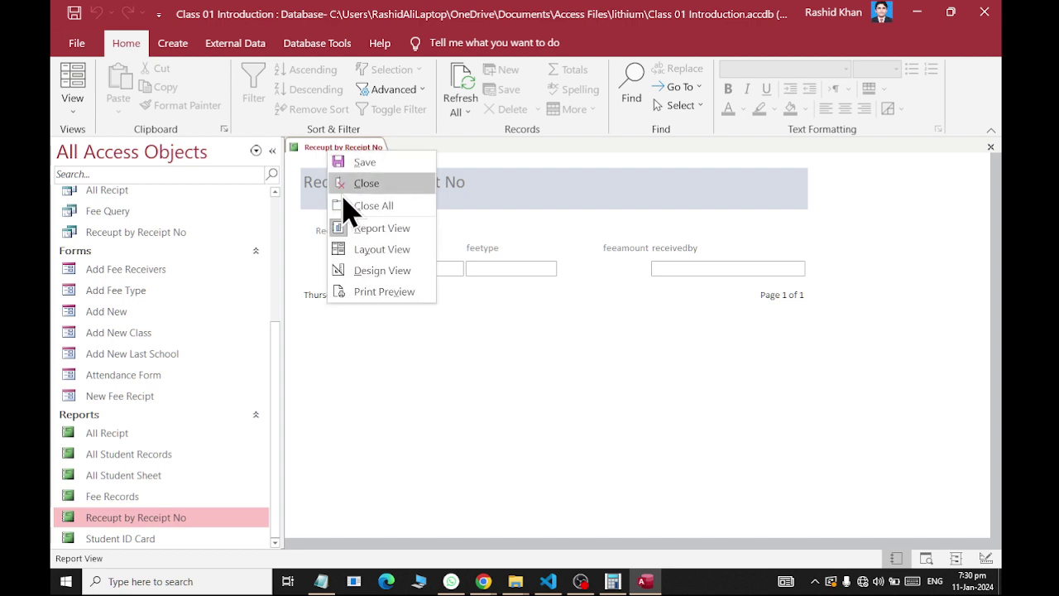
left_click(347, 189)
- Run the Receupt by Receipt No report for receipt number 5, then widen its Detail dateofreceiving field leftward to the report edge in Design View
double_click(193, 520)
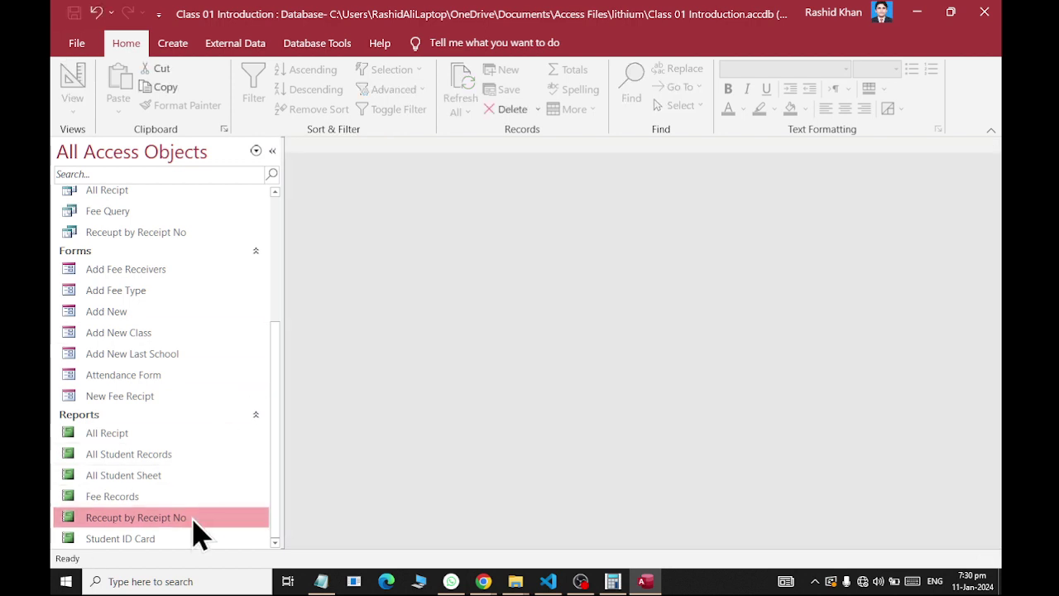
key("Return")
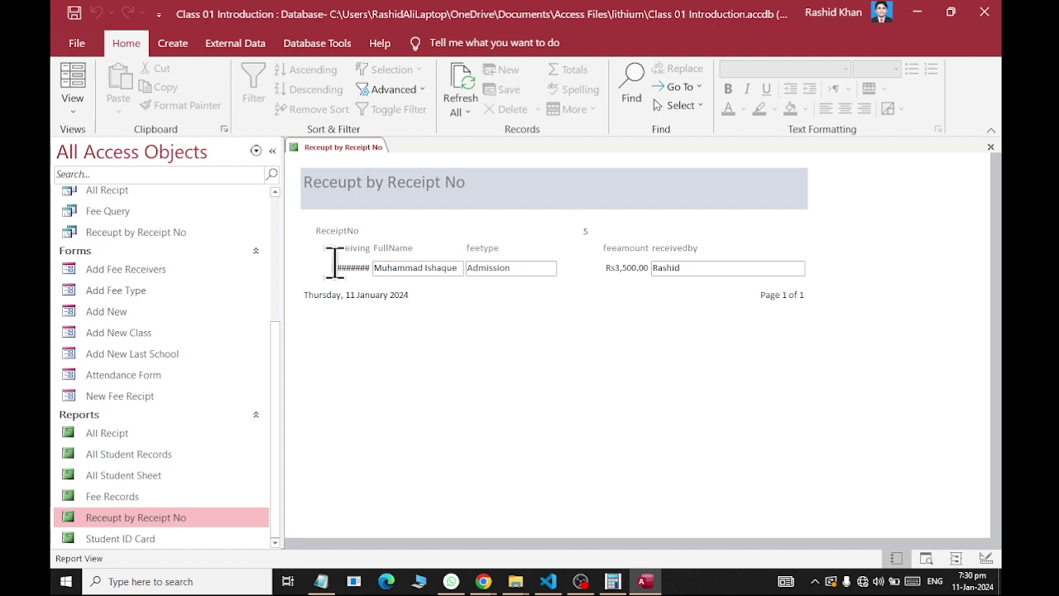
right_click(341, 149)
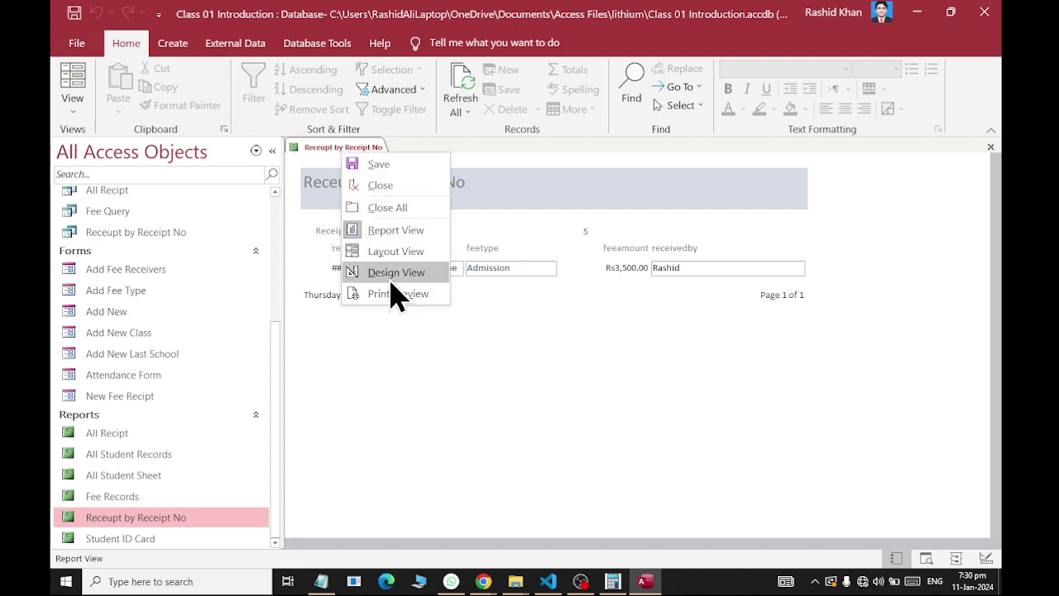
left_click(393, 273)
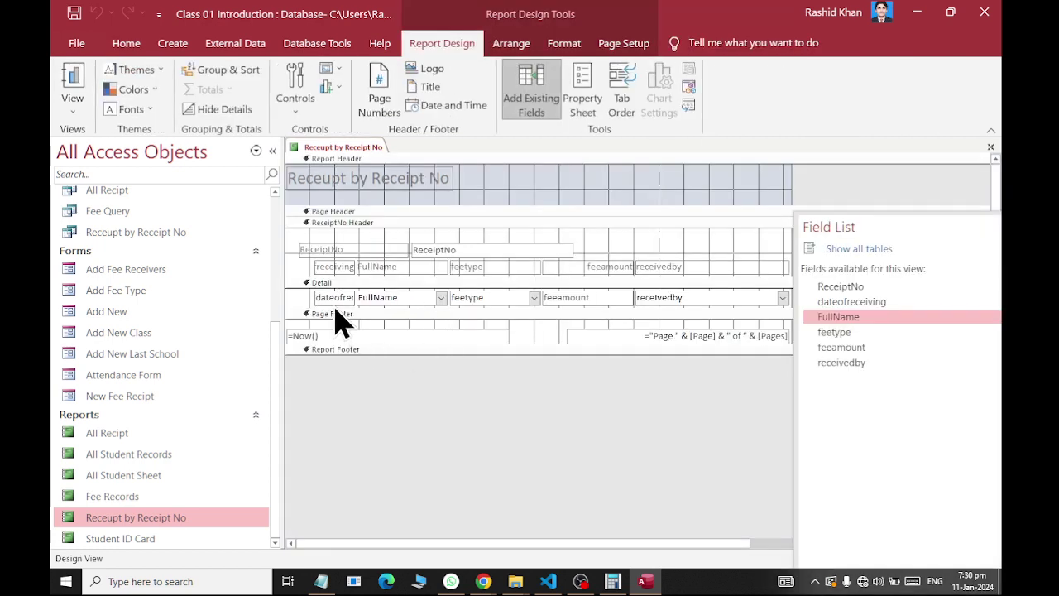
left_click(316, 298)
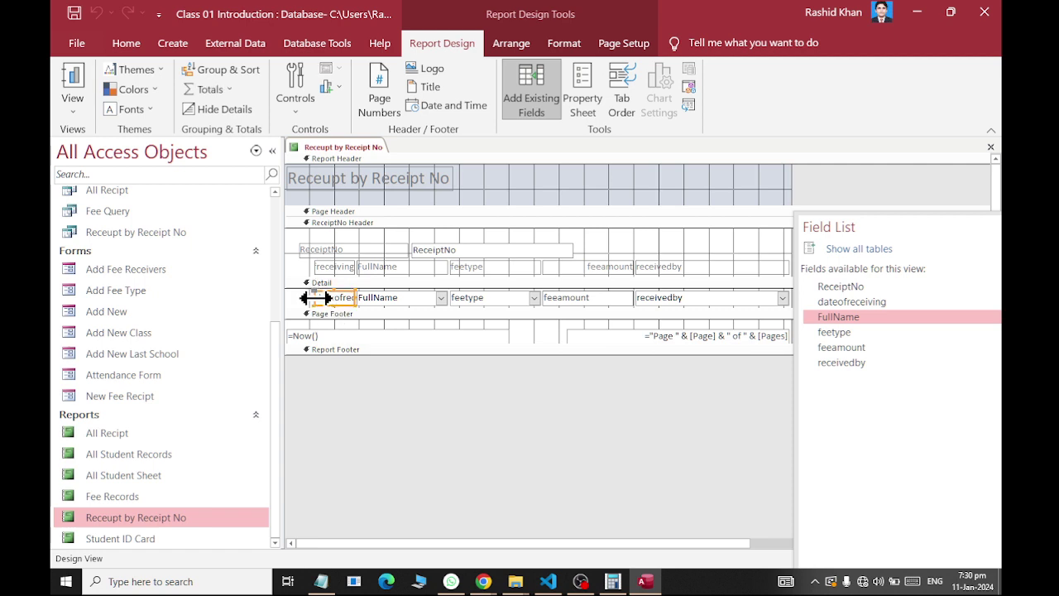
left_click_drag(293, 298, 284, 298)
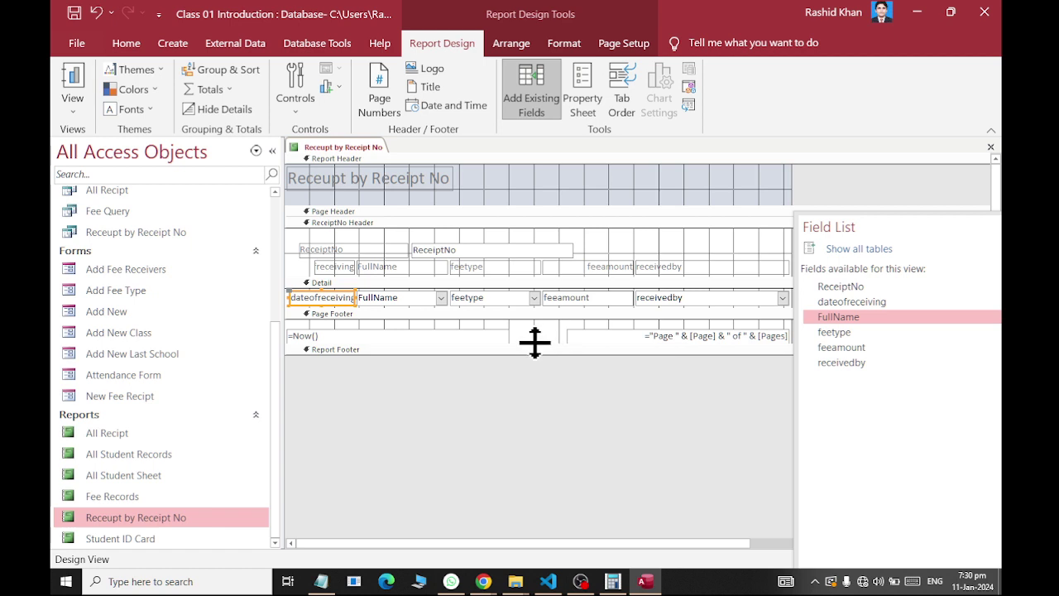
- Save the design change to the Receupt by Receipt No report and close it
right_click(366, 148)
left_click(373, 158)
right_click(372, 157)
left_click(405, 162)
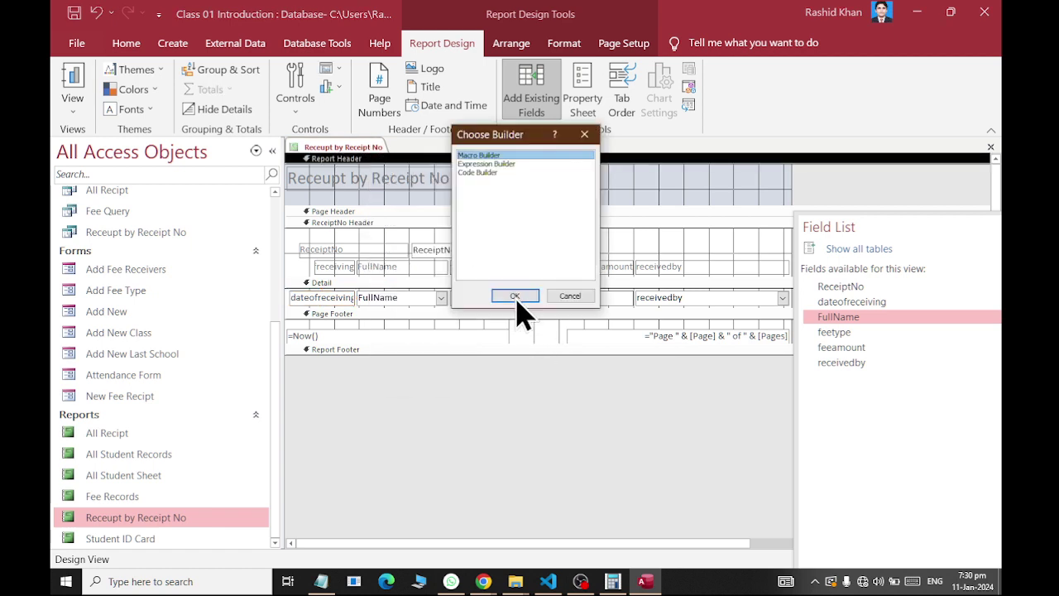
left_click(582, 298)
right_click(348, 148)
left_click(364, 175)
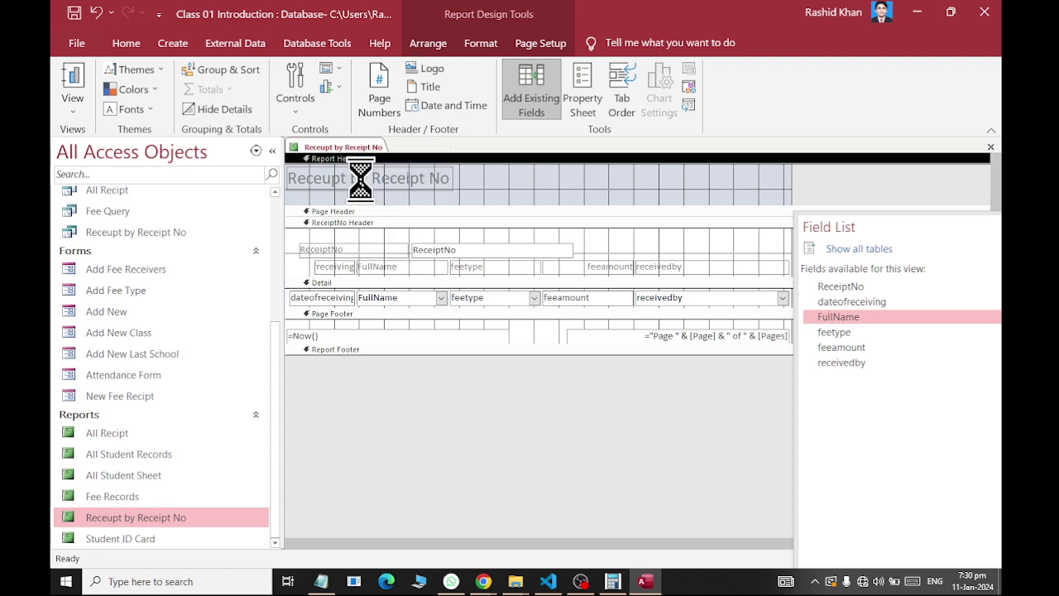
- Reopen the Receupt by Receipt No report for receipt number 5 to check the receiving date, and close it
double_click(141, 520)
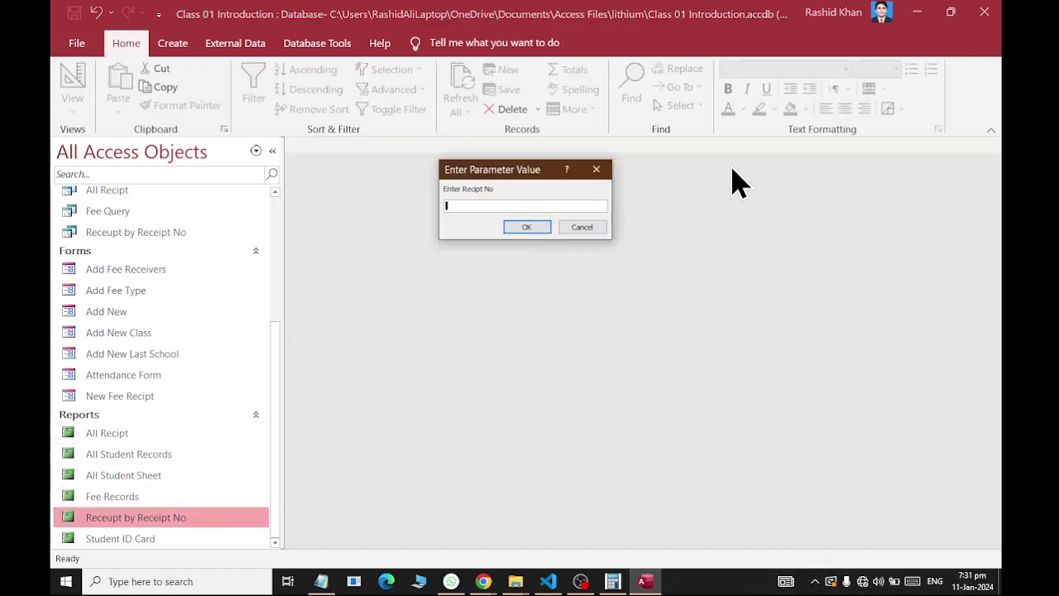
key("Return")
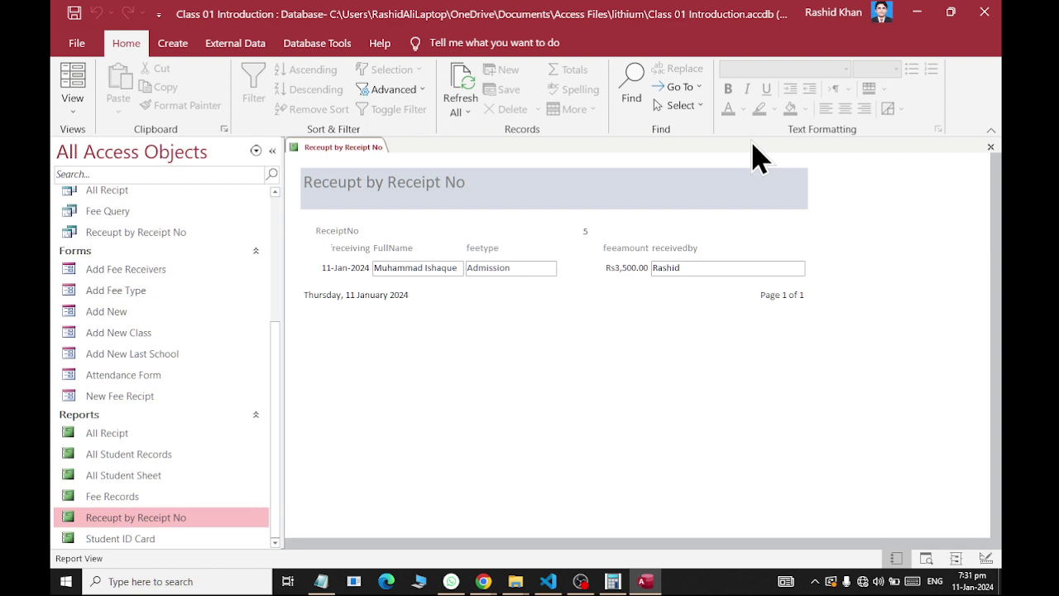
right_click(348, 152)
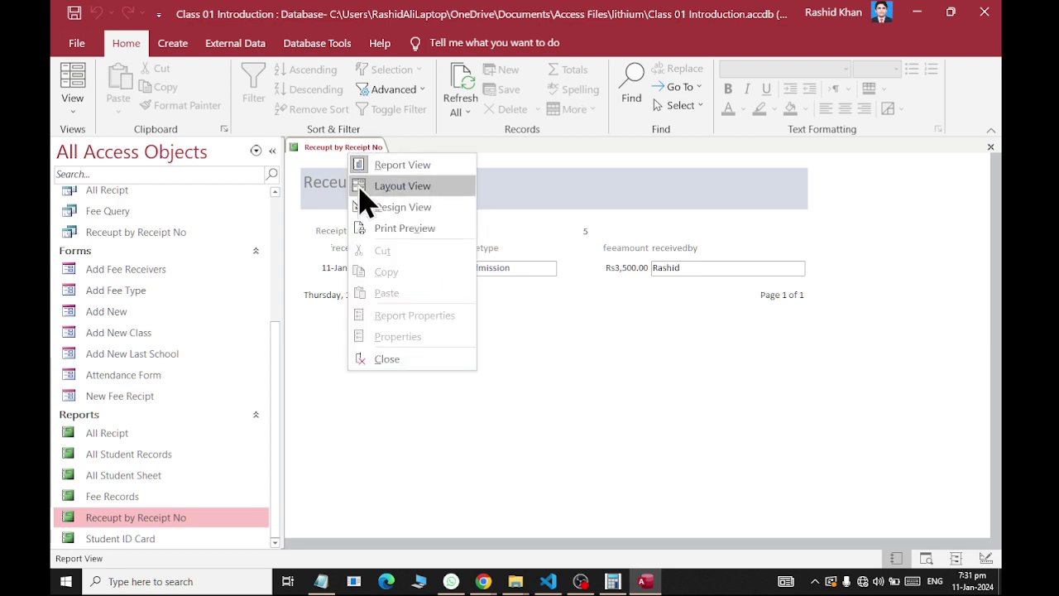
right_click(341, 149)
left_click(362, 178)
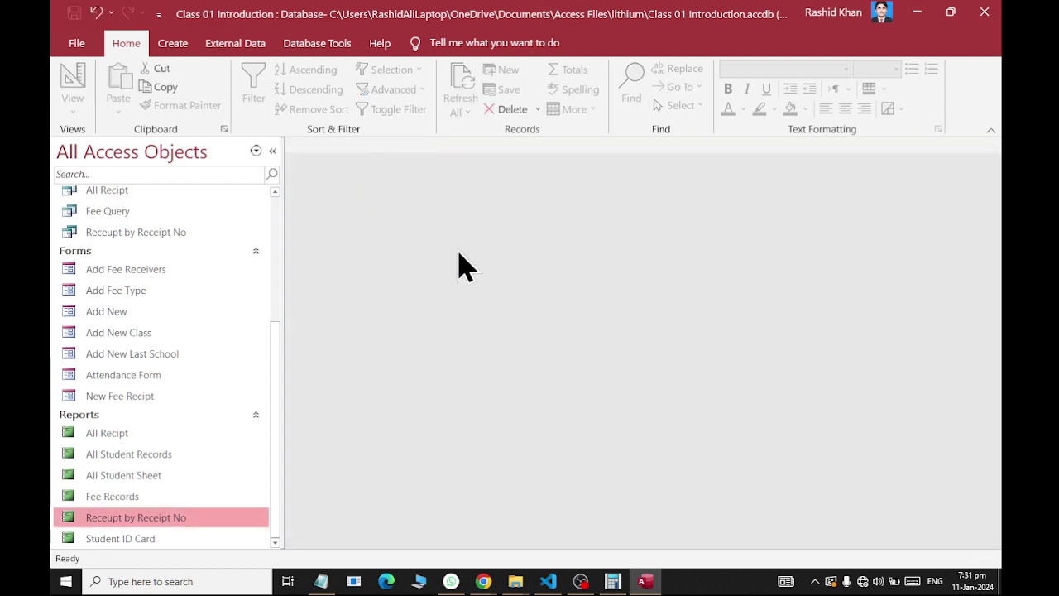